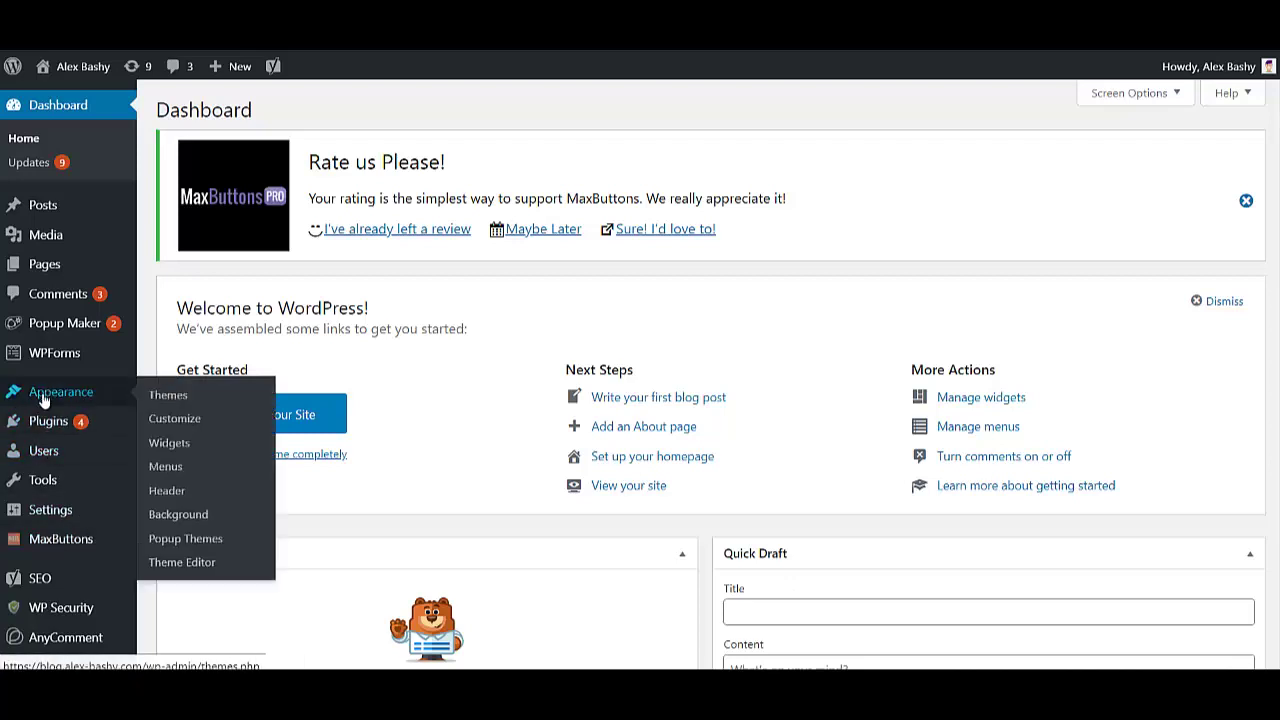
- Search the new plugins for conveythis, then install and activate the ConveyThis Language Translator plugin
mouse_move(60, 421)
click(166, 449)
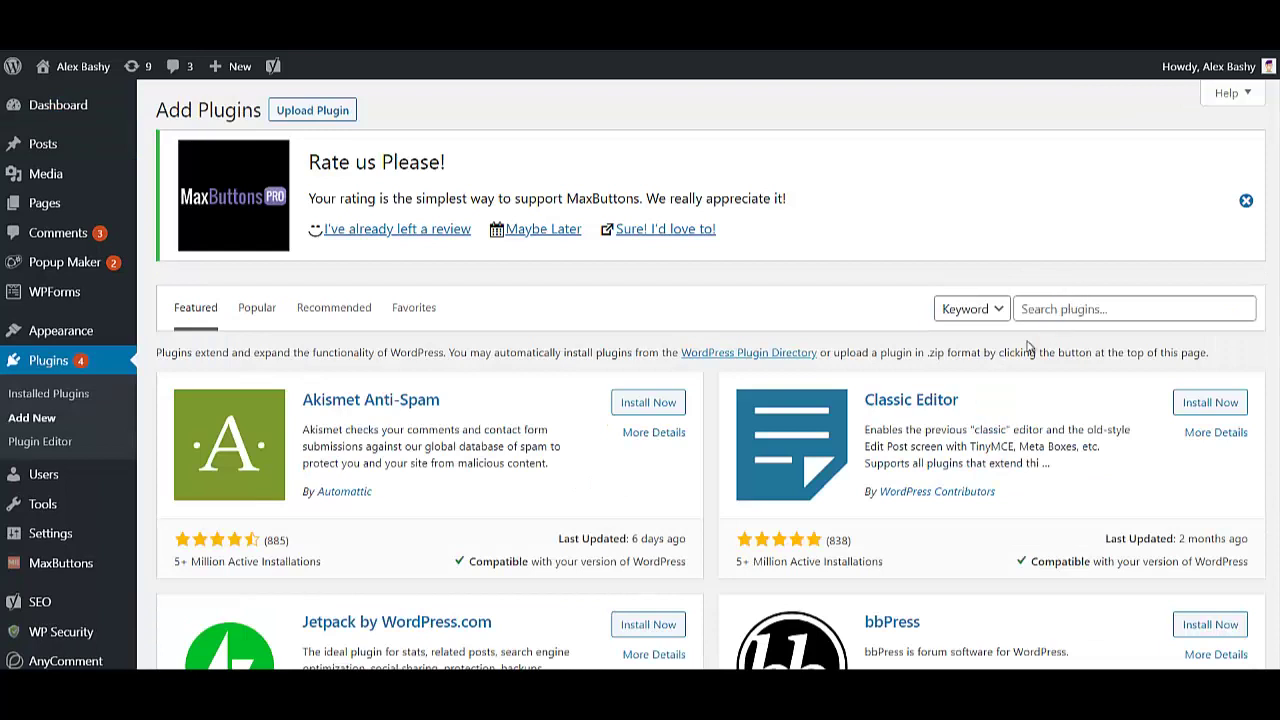
click(1053, 316)
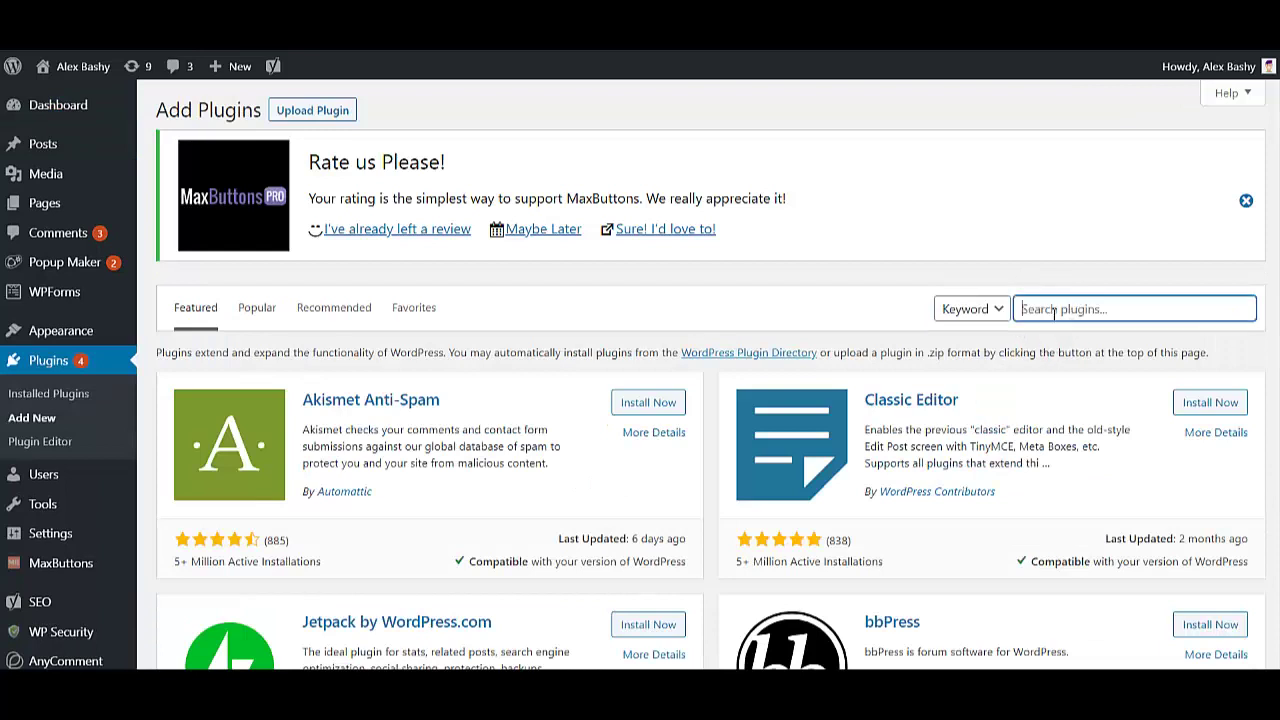
text(conveythis)
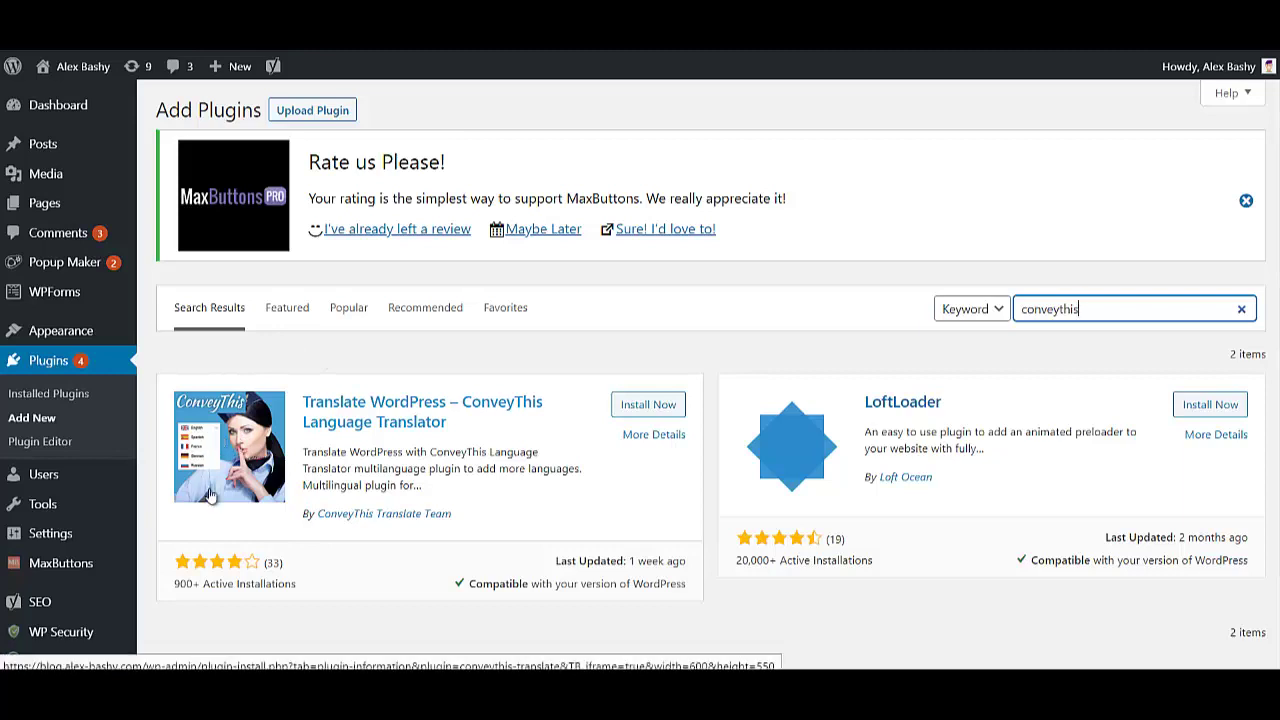
click(632, 406)
click(640, 408)
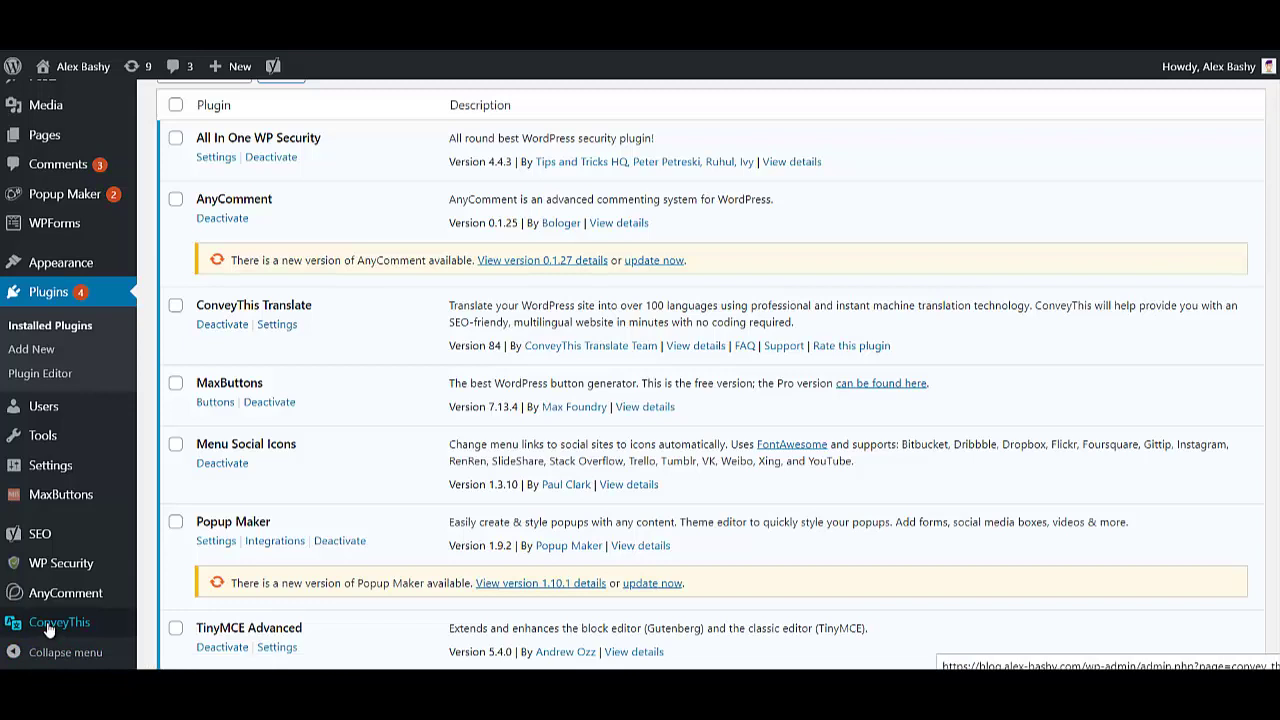
- Open account registration from the ConveyThis plugin configuration and fill in the e-mail address and full name
click(48, 624)
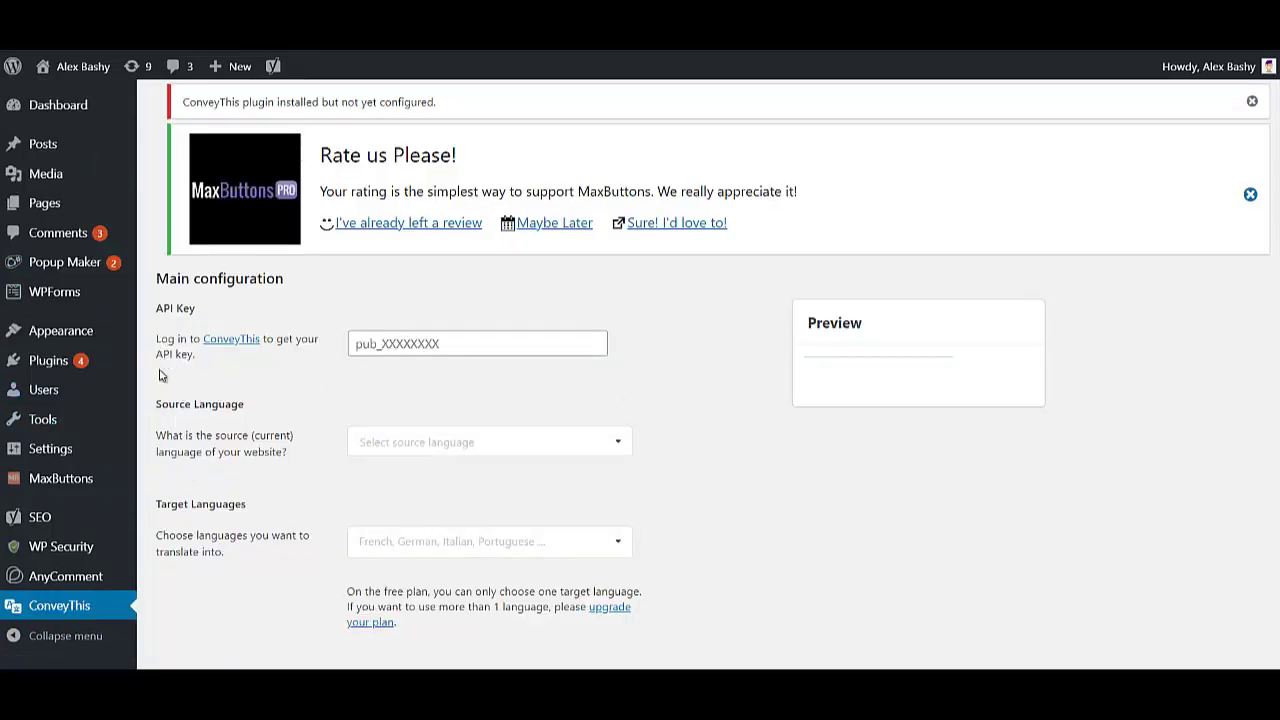
click(223, 343)
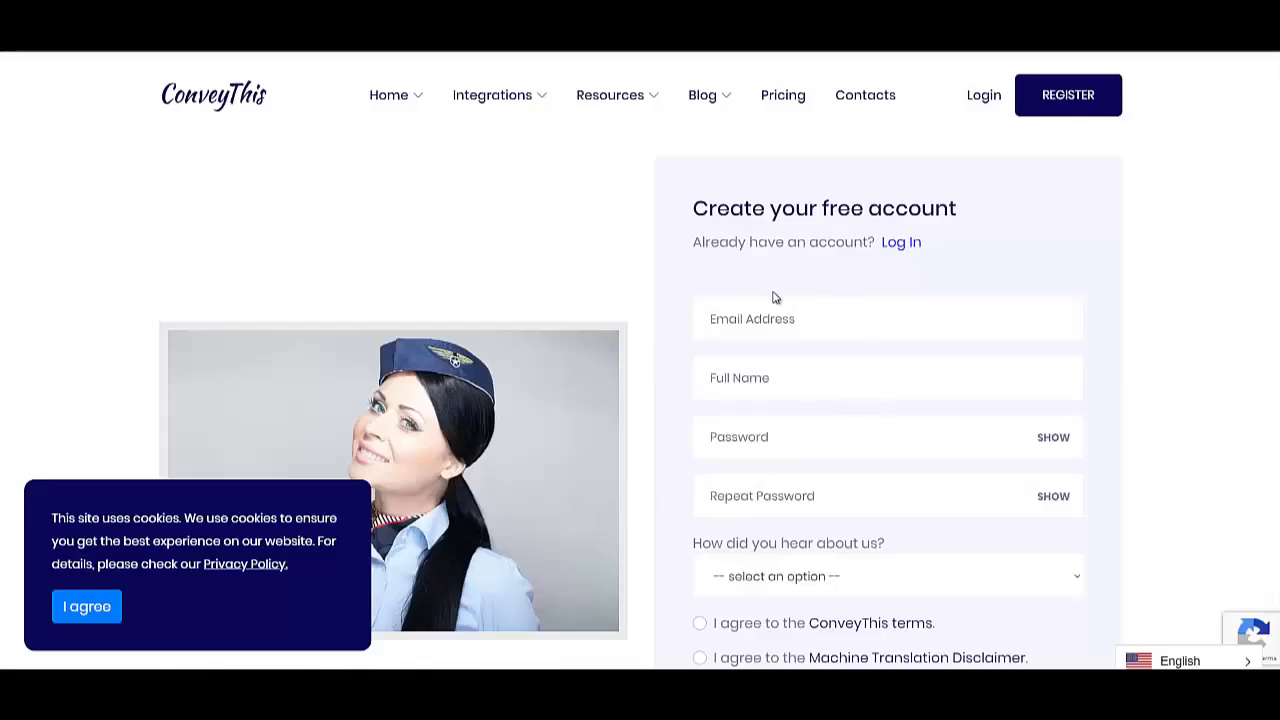
click(817, 323)
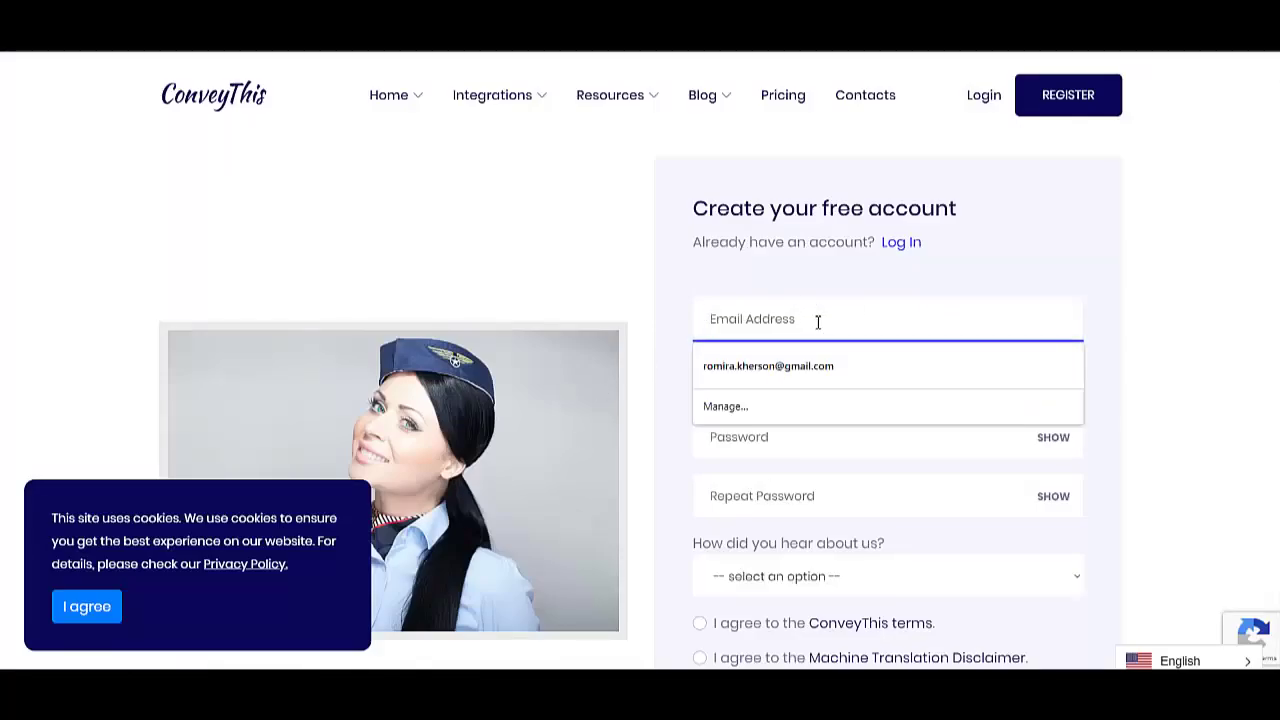
key(ctrl+v)
click(791, 376)
text(Alex)
- Enter the account password in both the password and repeat password fields
click(883, 436)
key(ctrl+v)
key(Tab)
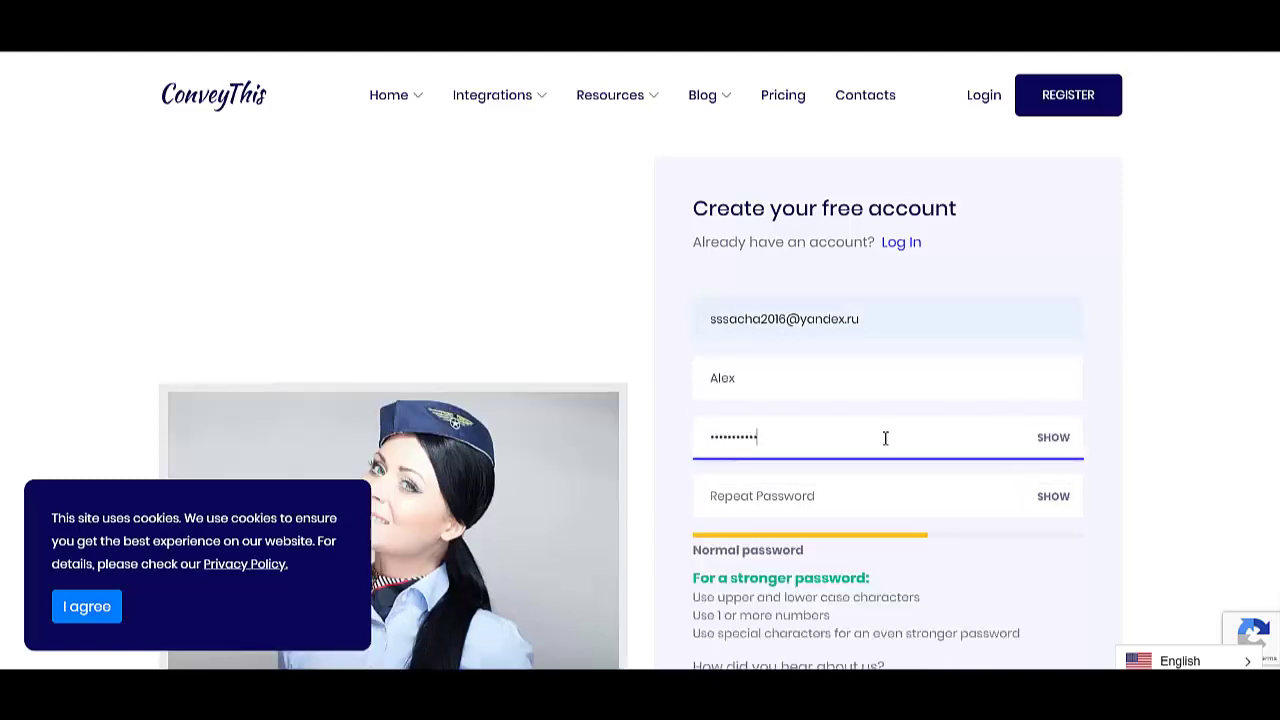
key(ctrl+v)
- Choose Youtube as the referral source, accept the ConveyThis terms and Machine Translation Disclaimer, and submit the registration
scroll(885, 437, down, 3)
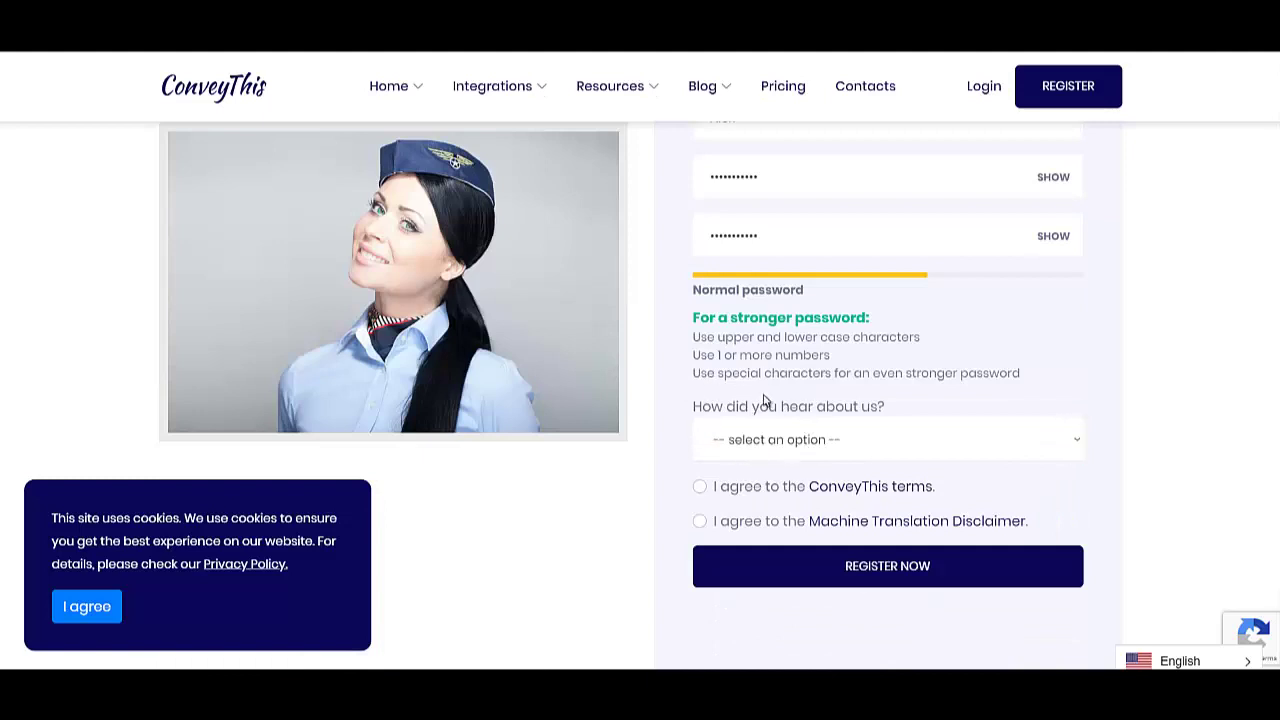
click(815, 441)
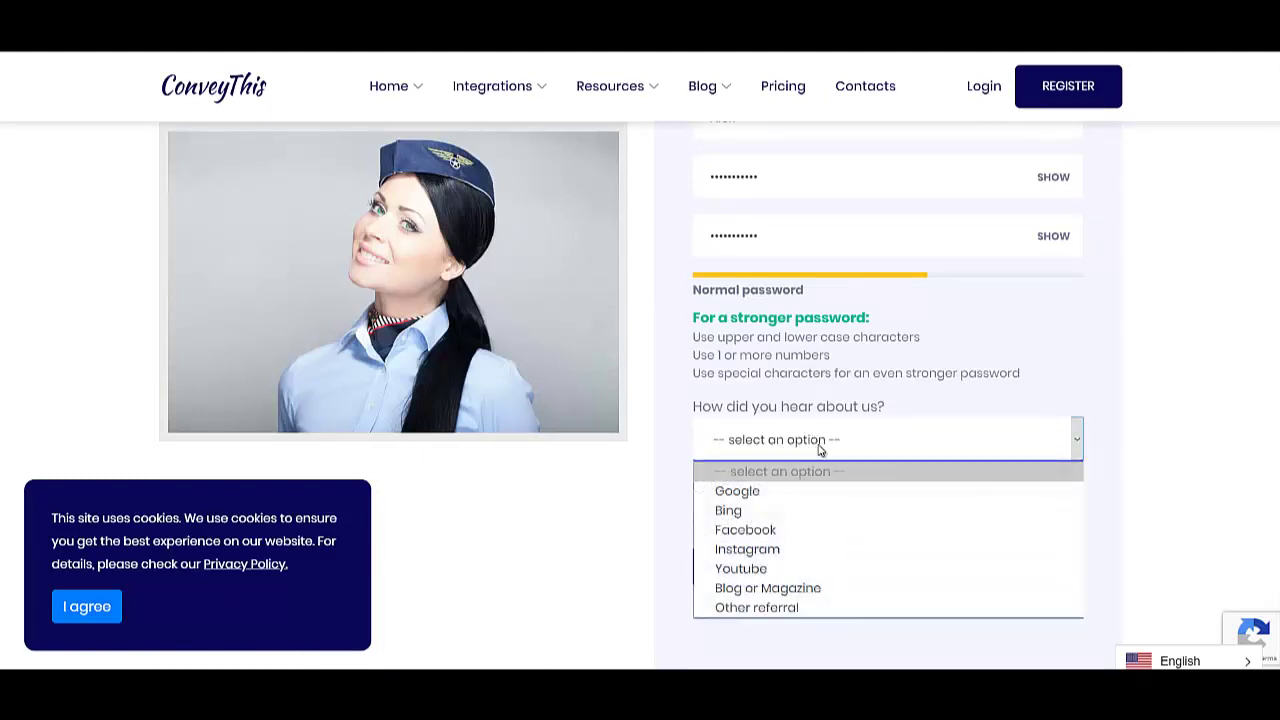
click(783, 569)
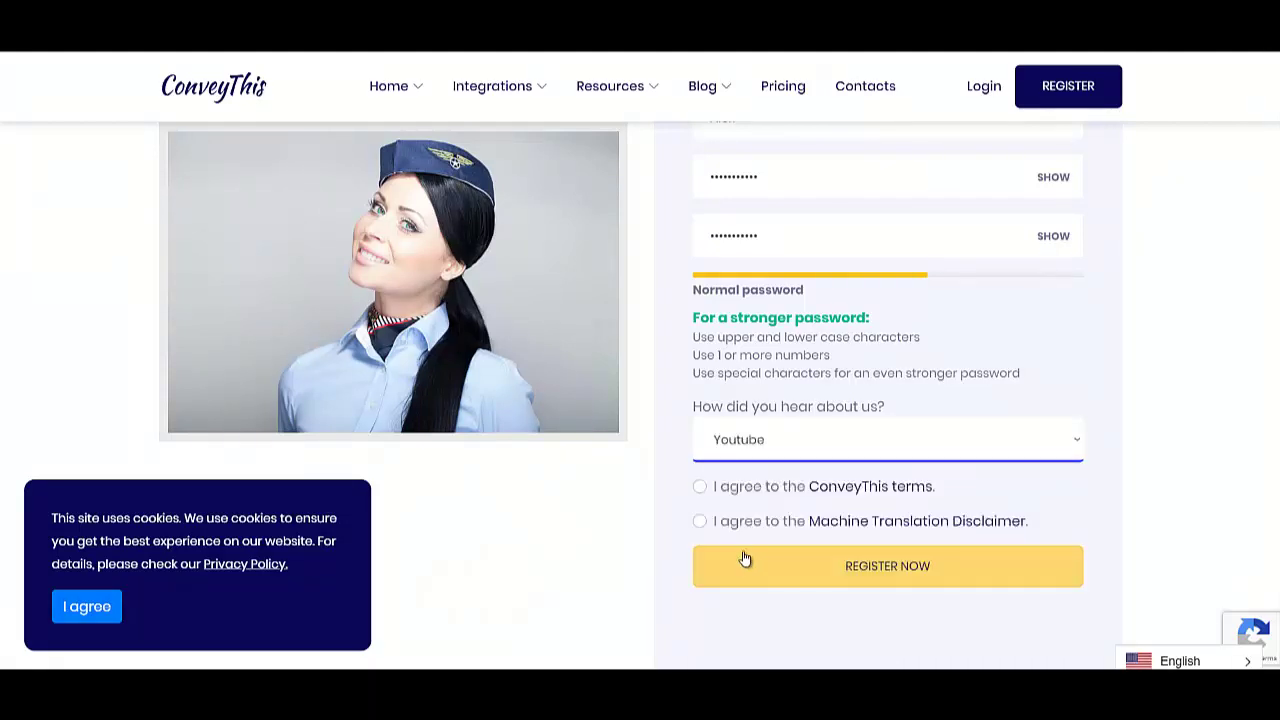
click(701, 488)
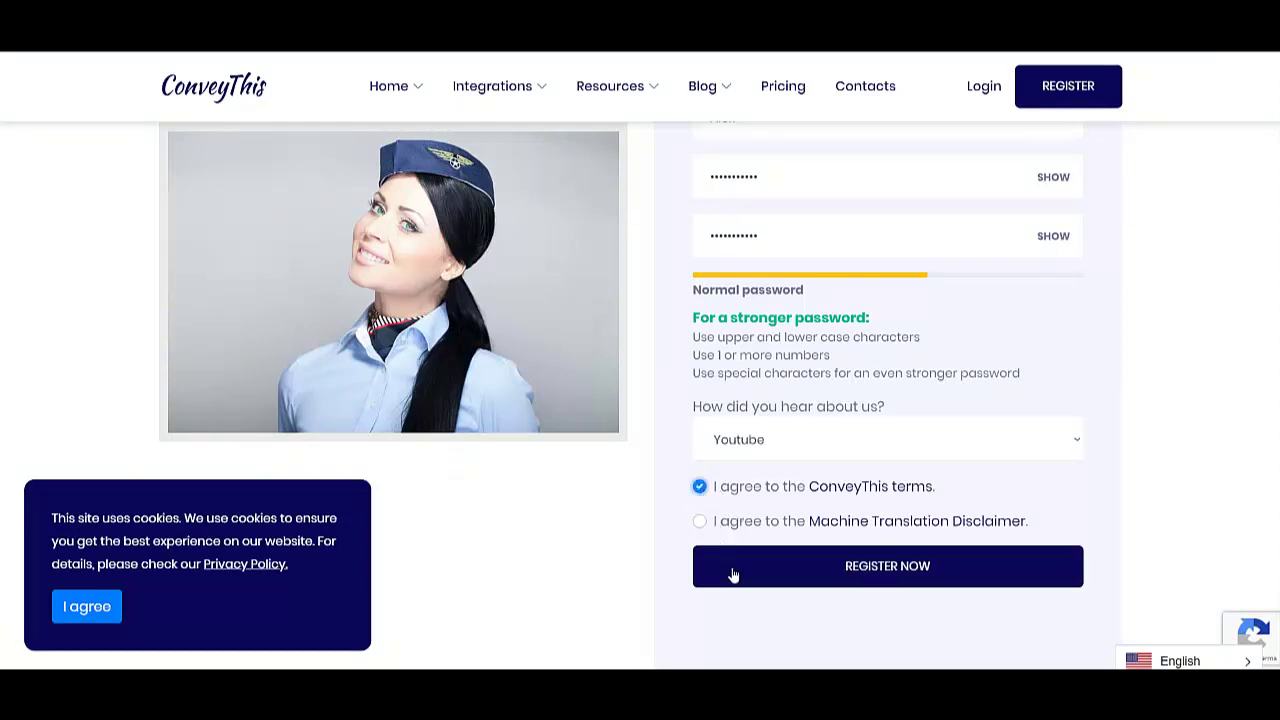
click(766, 526)
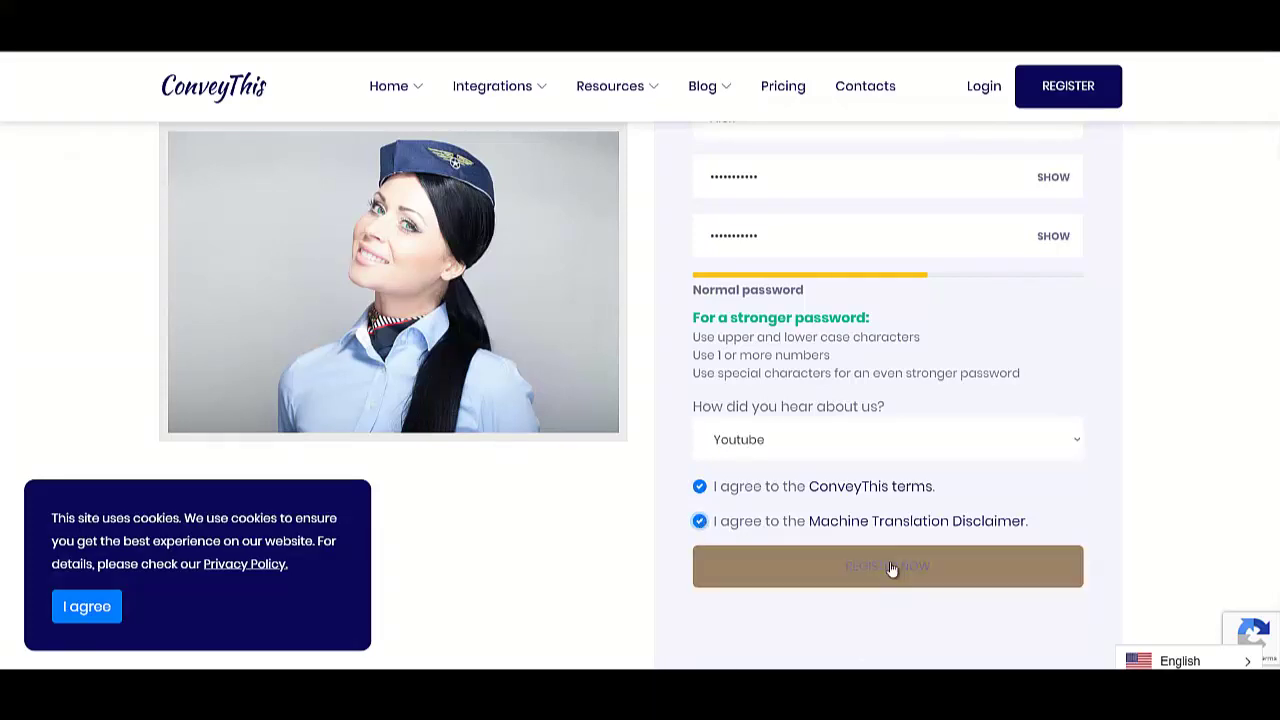
click(770, 592)
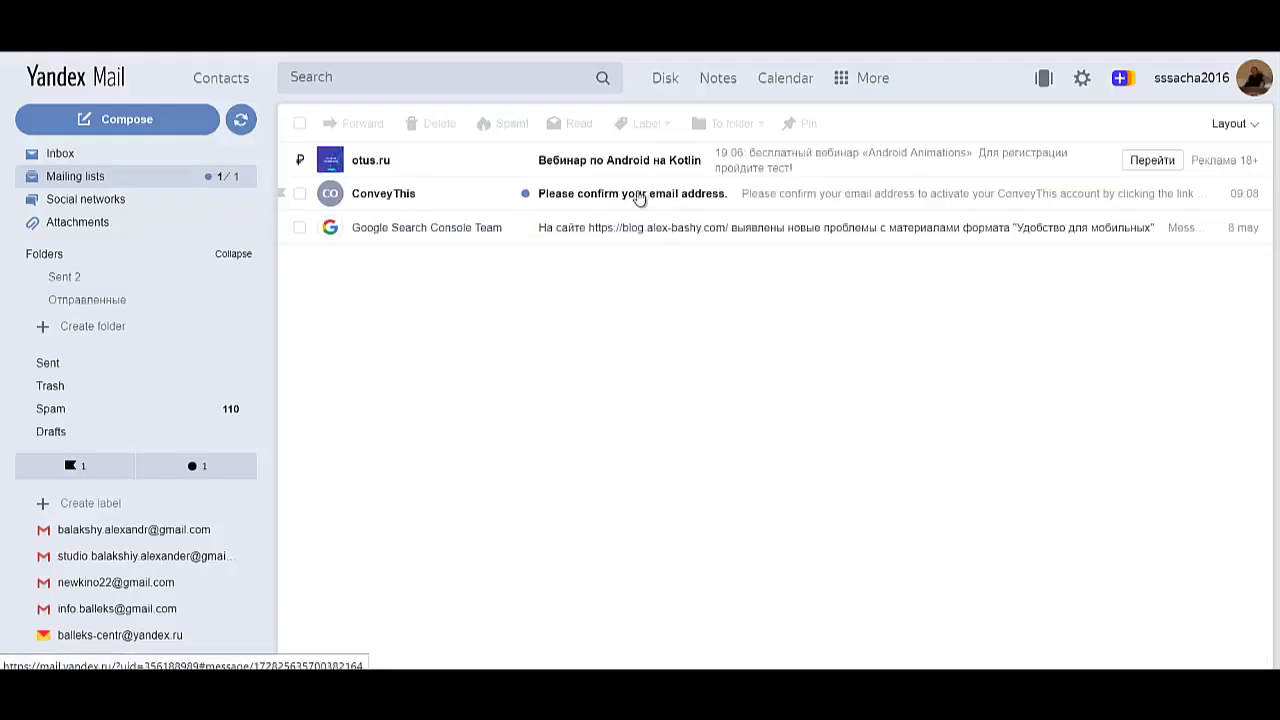
- In Yandex Mail, open the ConveyThis confirmation message and activate the account
click(638, 197)
scroll(773, 507, down, 3)
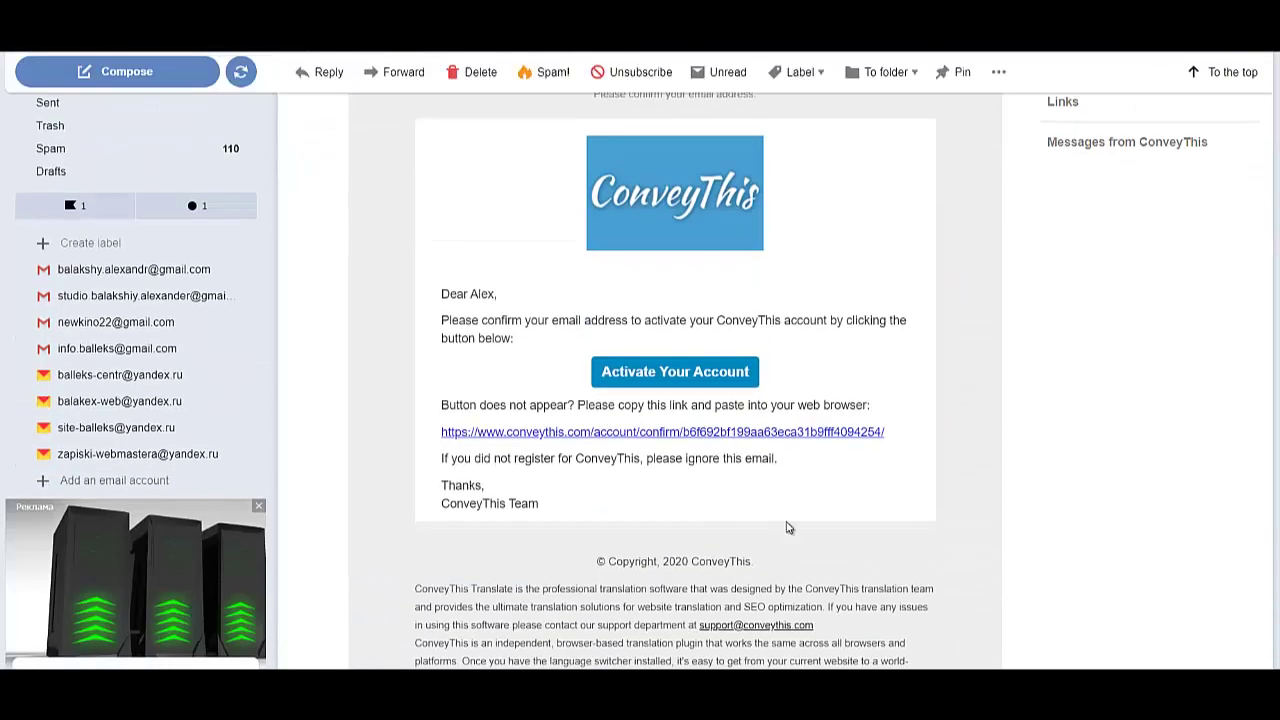
click(676, 373)
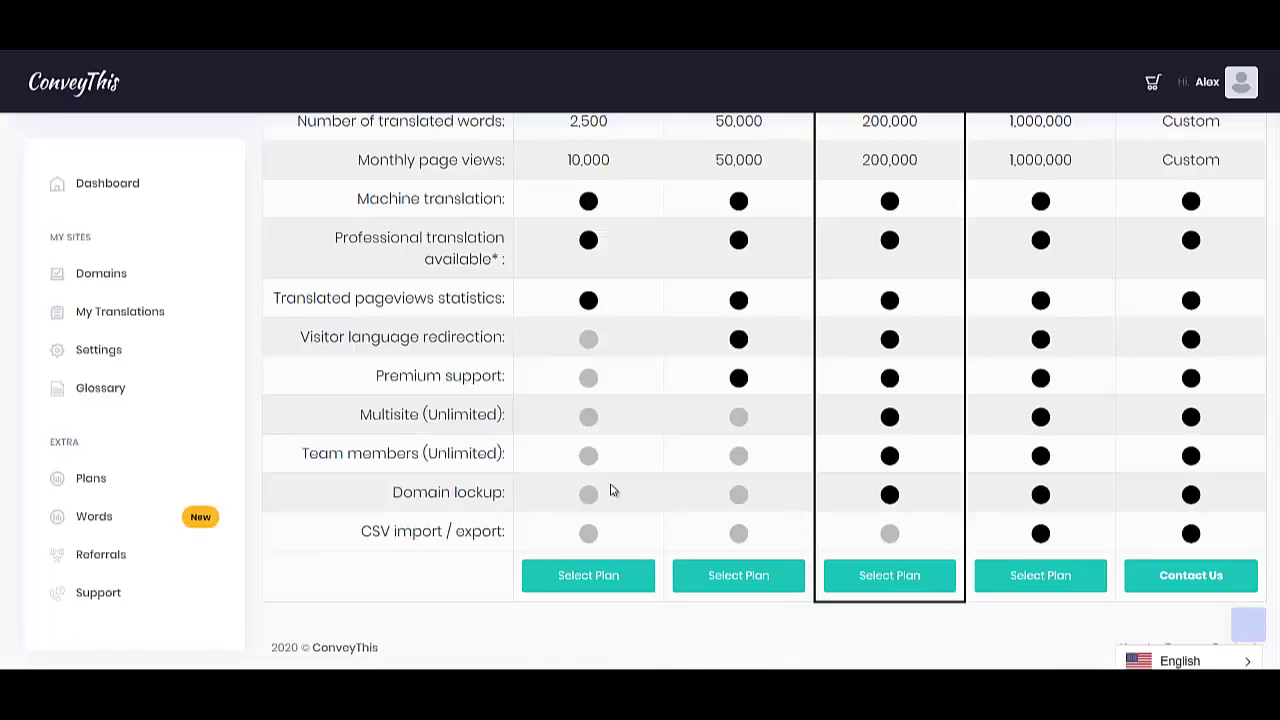
- Compare the ConveyThis payment plans and subscribe to the Free plan
scroll(615, 497, up, 5)
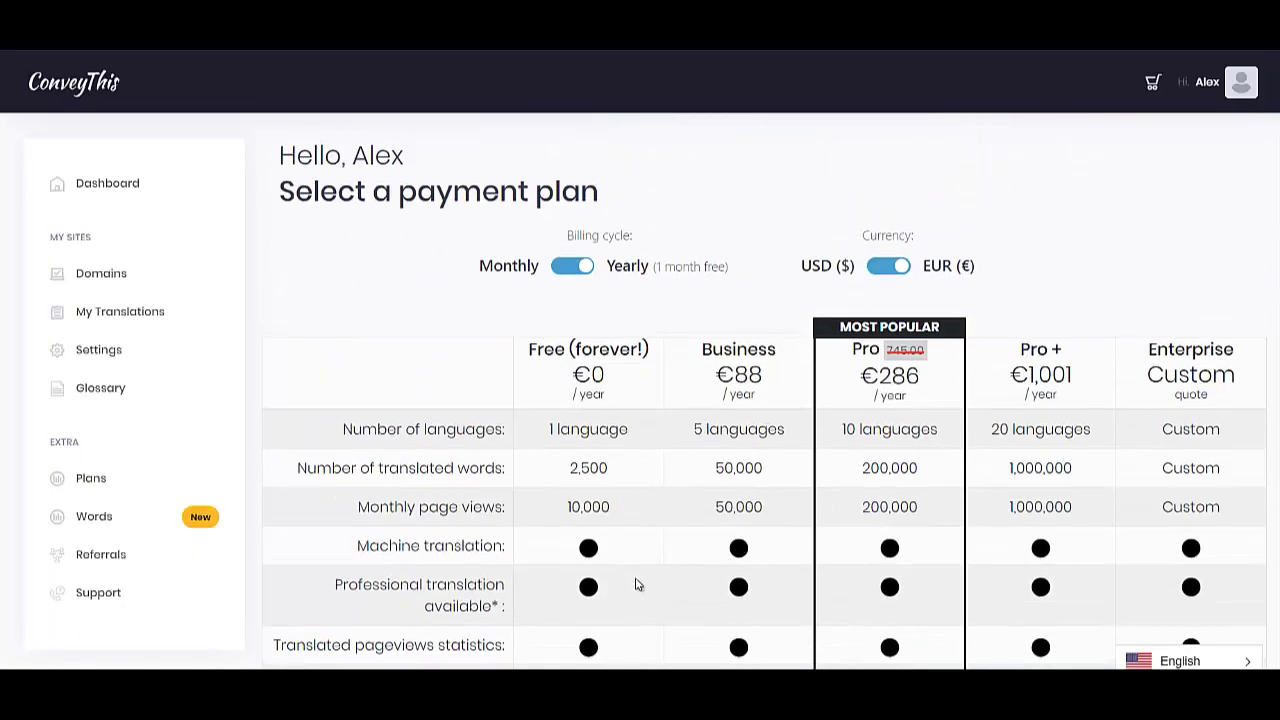
scroll(626, 506, down, 5)
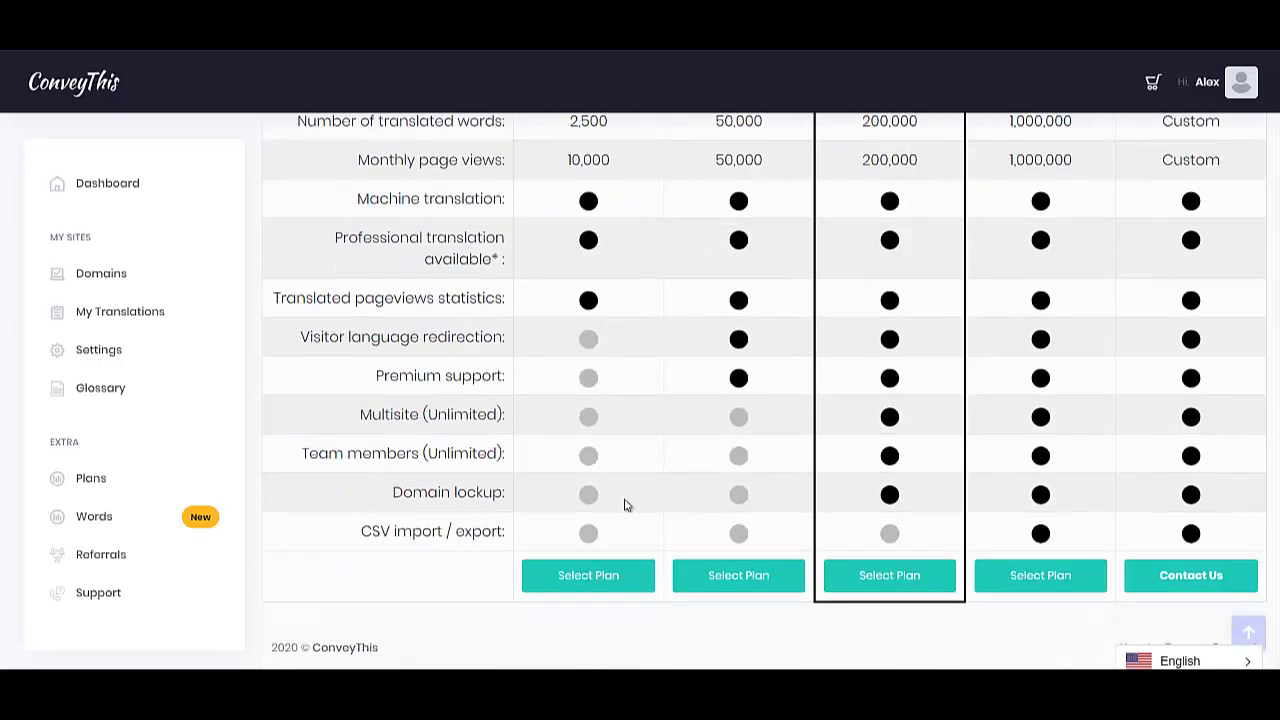
scroll(631, 511, up, 5)
scroll(631, 450, down, 1)
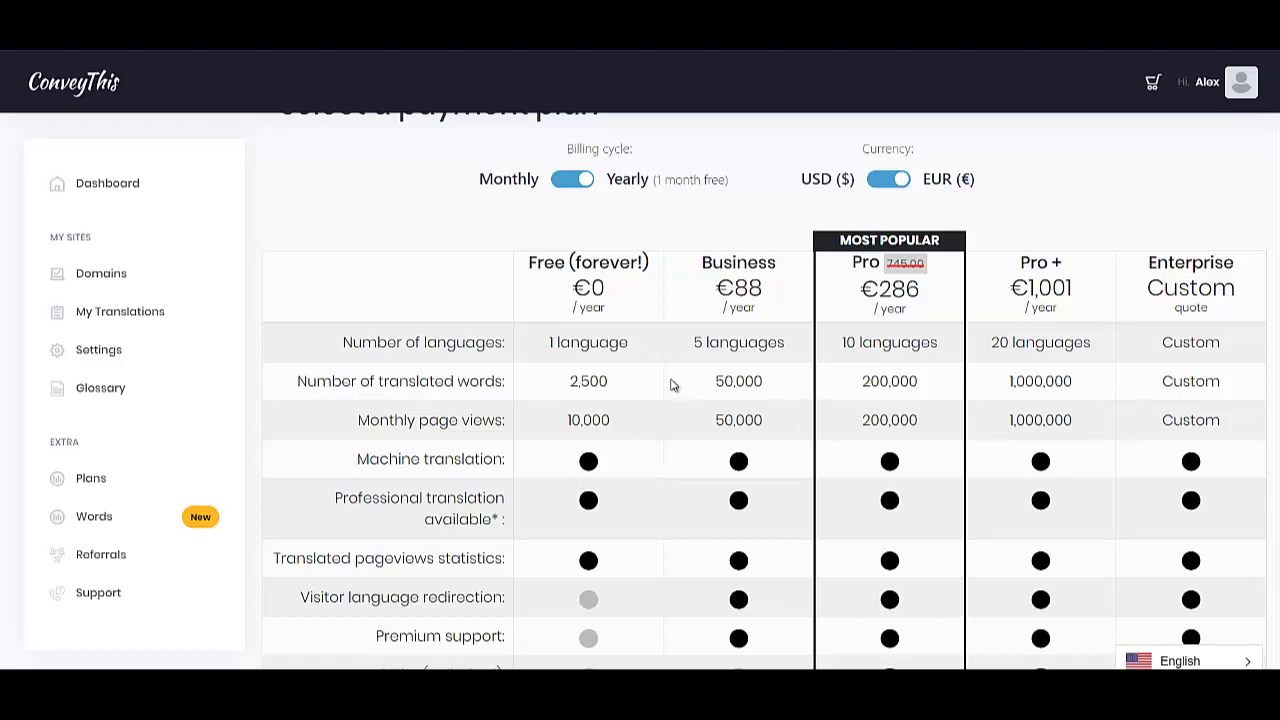
scroll(680, 388, down, 3)
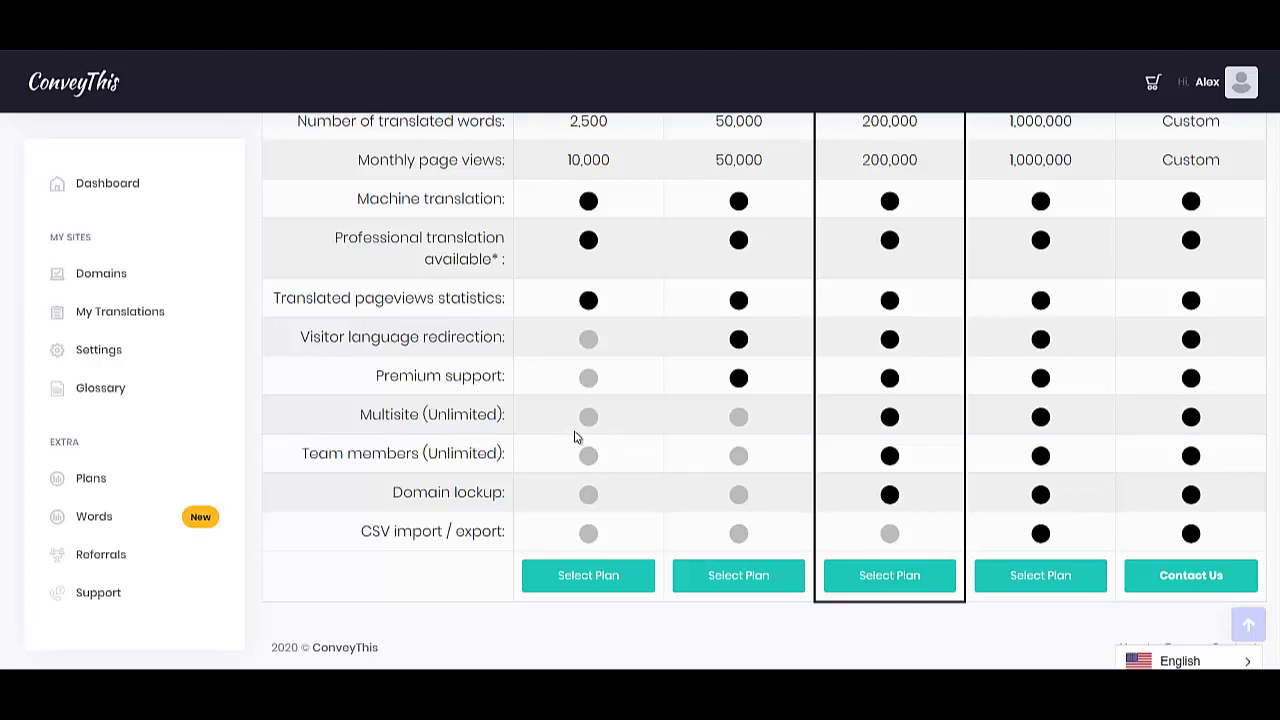
click(577, 586)
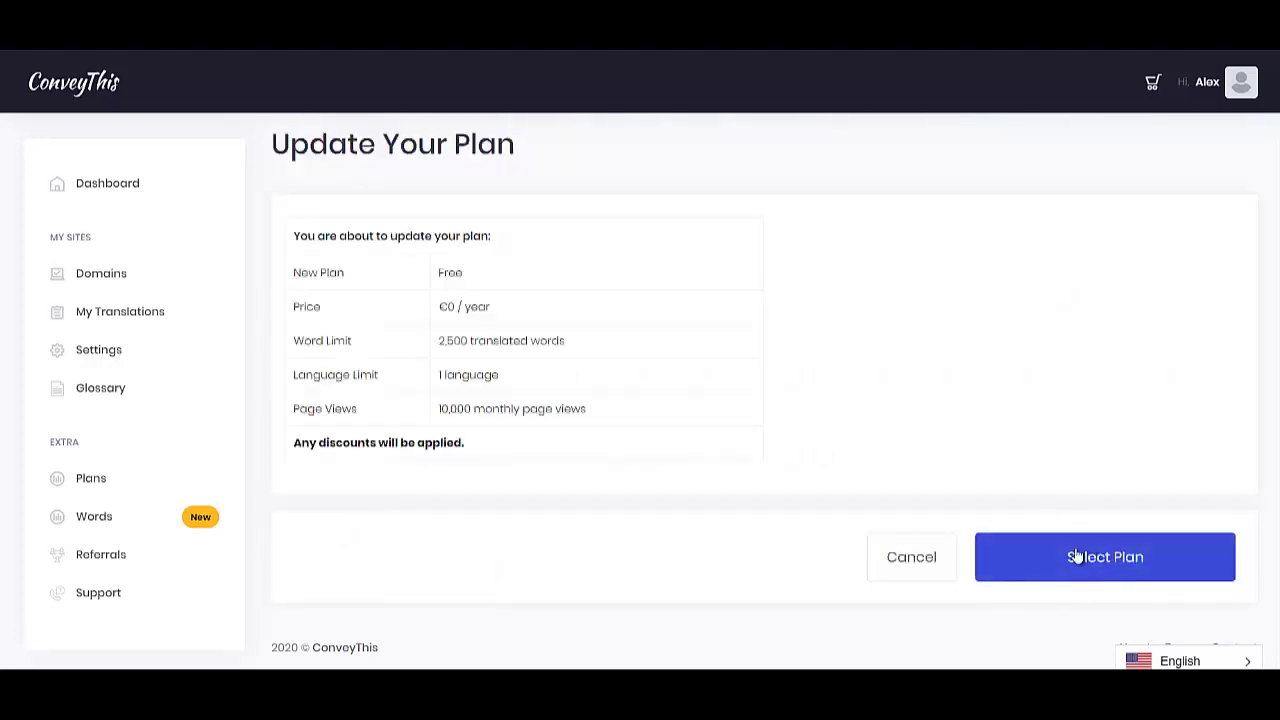
click(1058, 571)
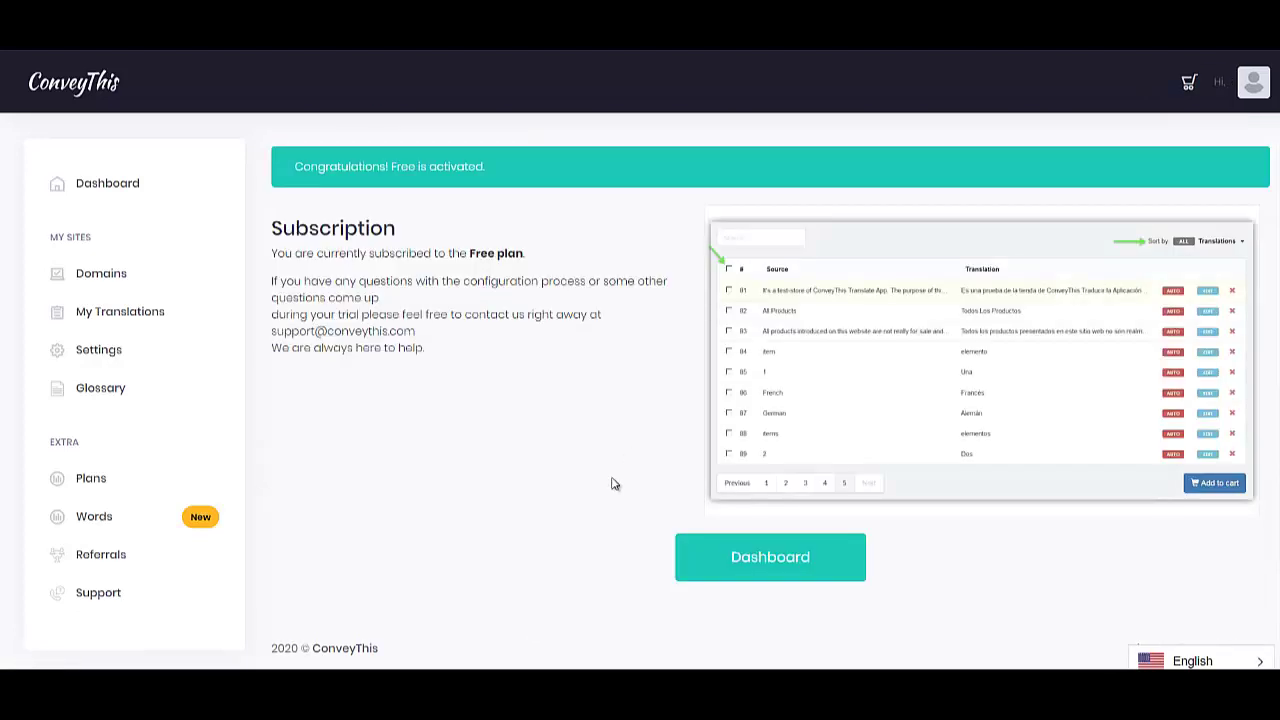
- Open the ConveyThis account dashboard and copy the API key
click(738, 558)
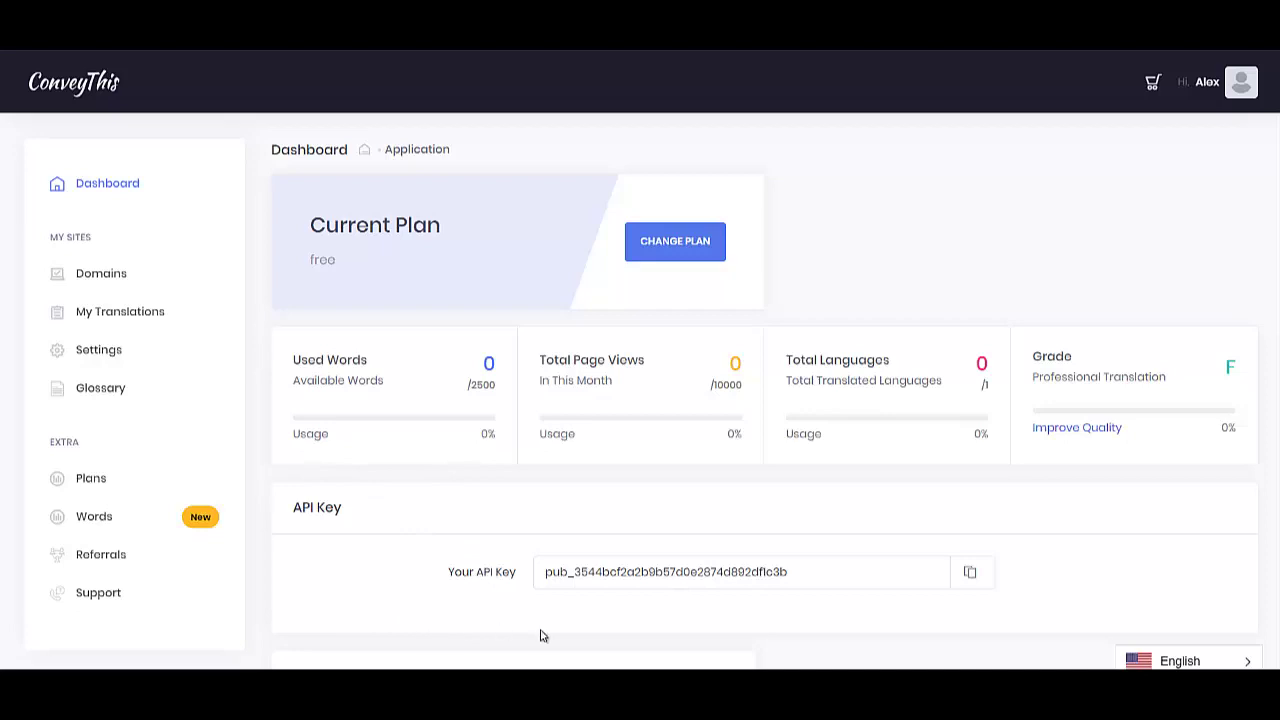
click(966, 584)
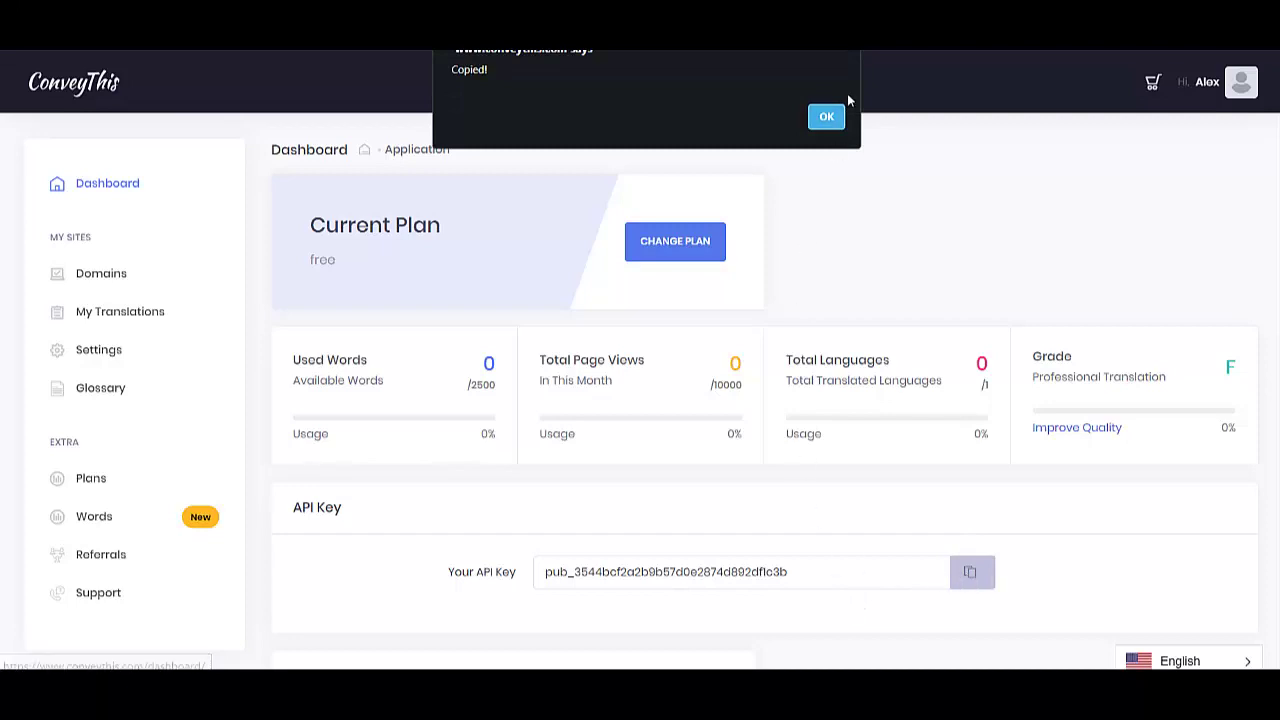
click(826, 117)
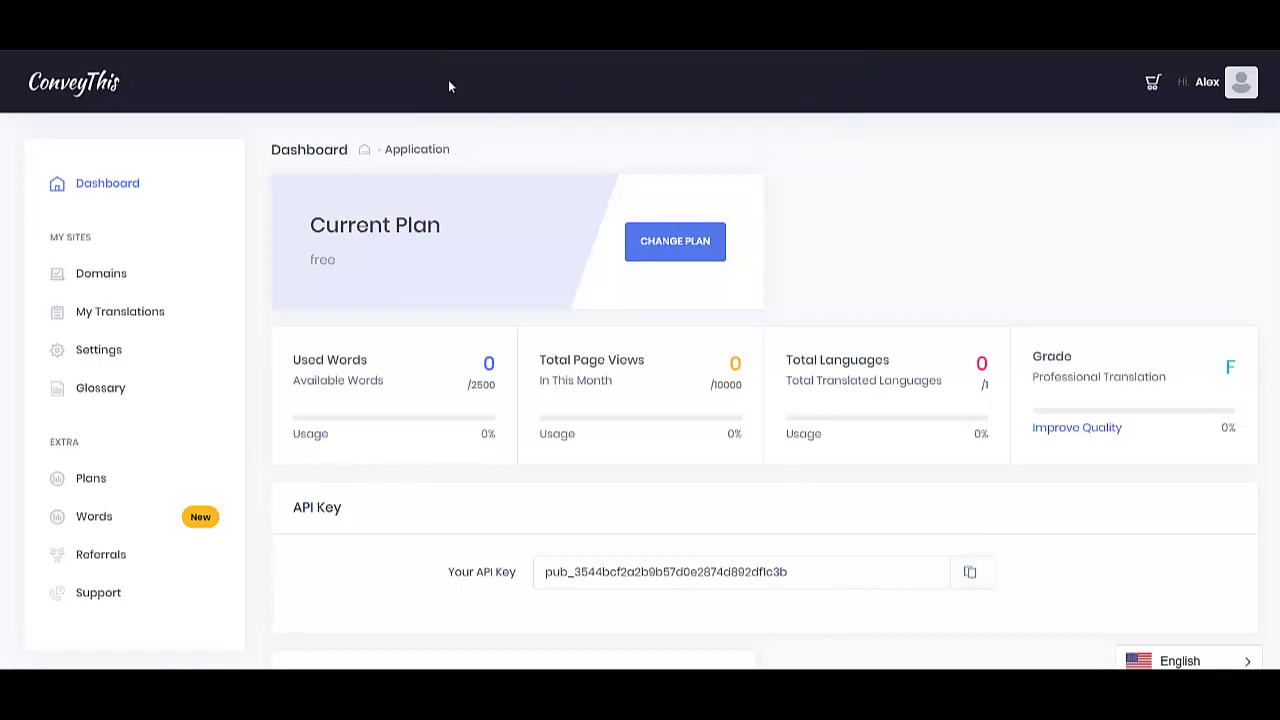
- Return to the ConveyThis plugin configuration in WordPress and paste the copied API key into the API Key field
key(ctrl+shift+Tab)
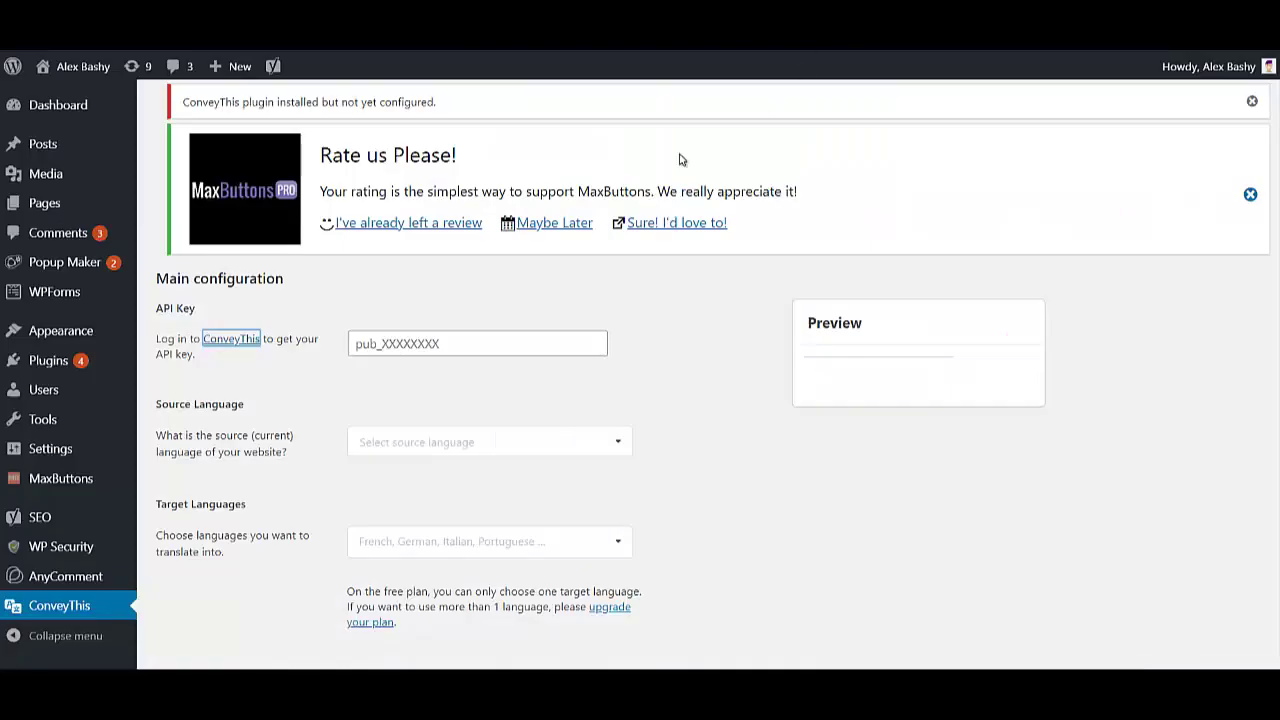
click(494, 344)
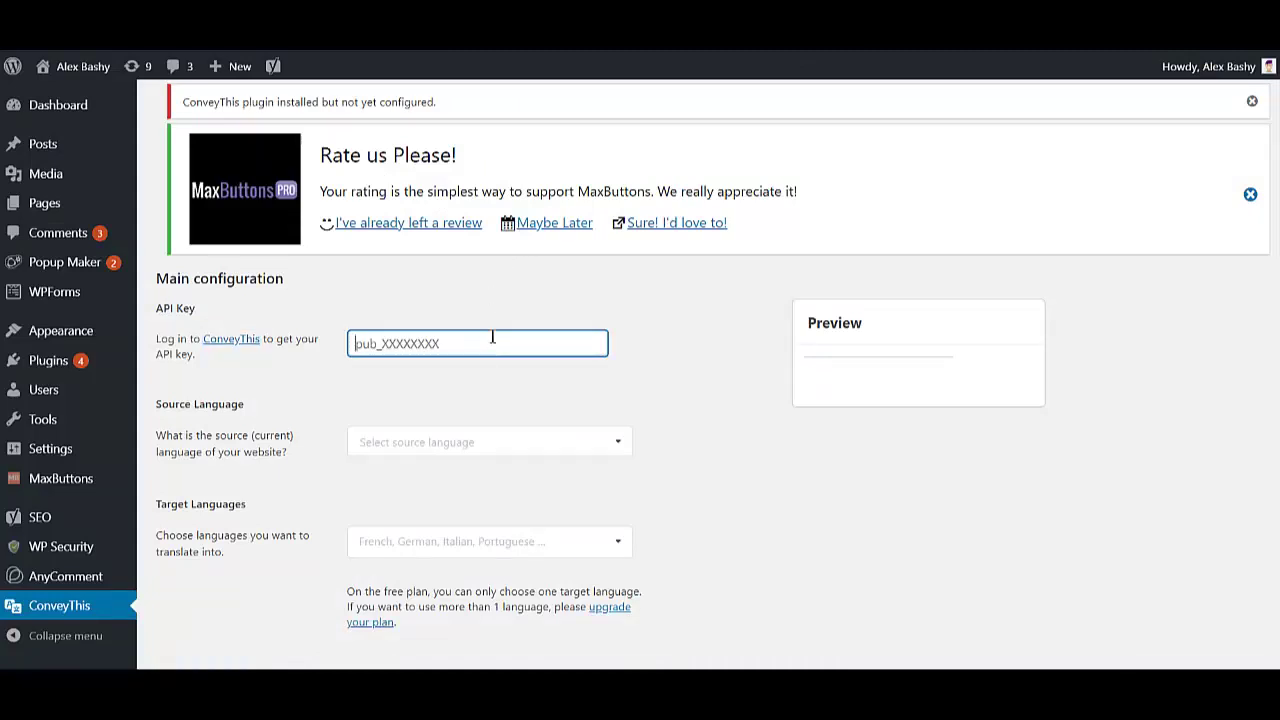
key(ctrl+v)
- Set the website's source language to Russian
click(478, 442)
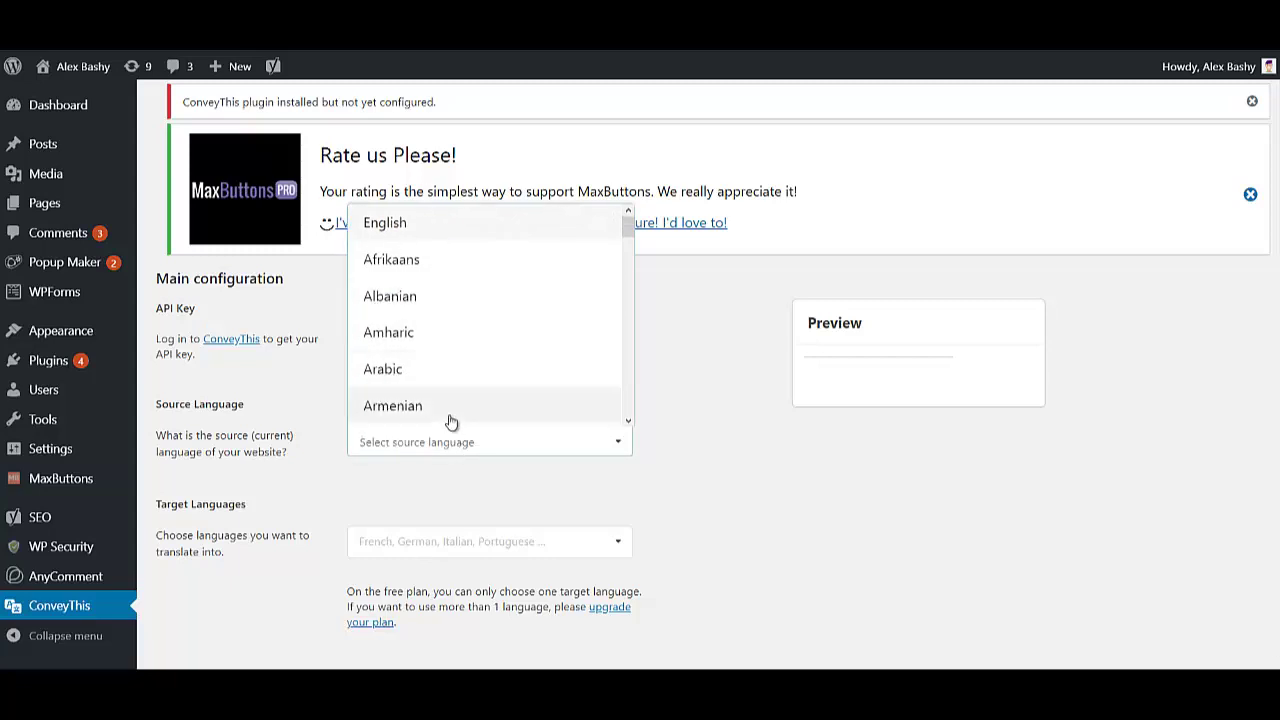
scroll(450, 360, down, 8)
scroll(452, 365, down, 10)
scroll(455, 371, down, 10)
scroll(455, 371, up, 5)
scroll(452, 371, down, 5)
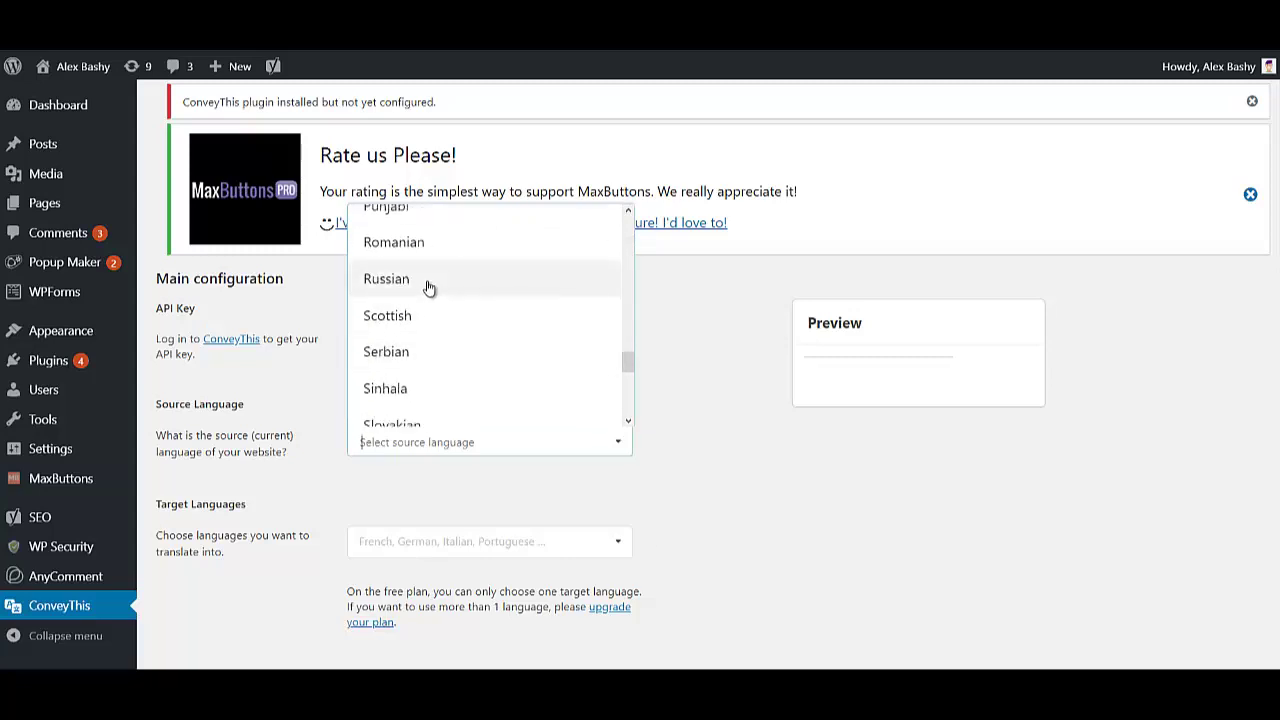
click(428, 289)
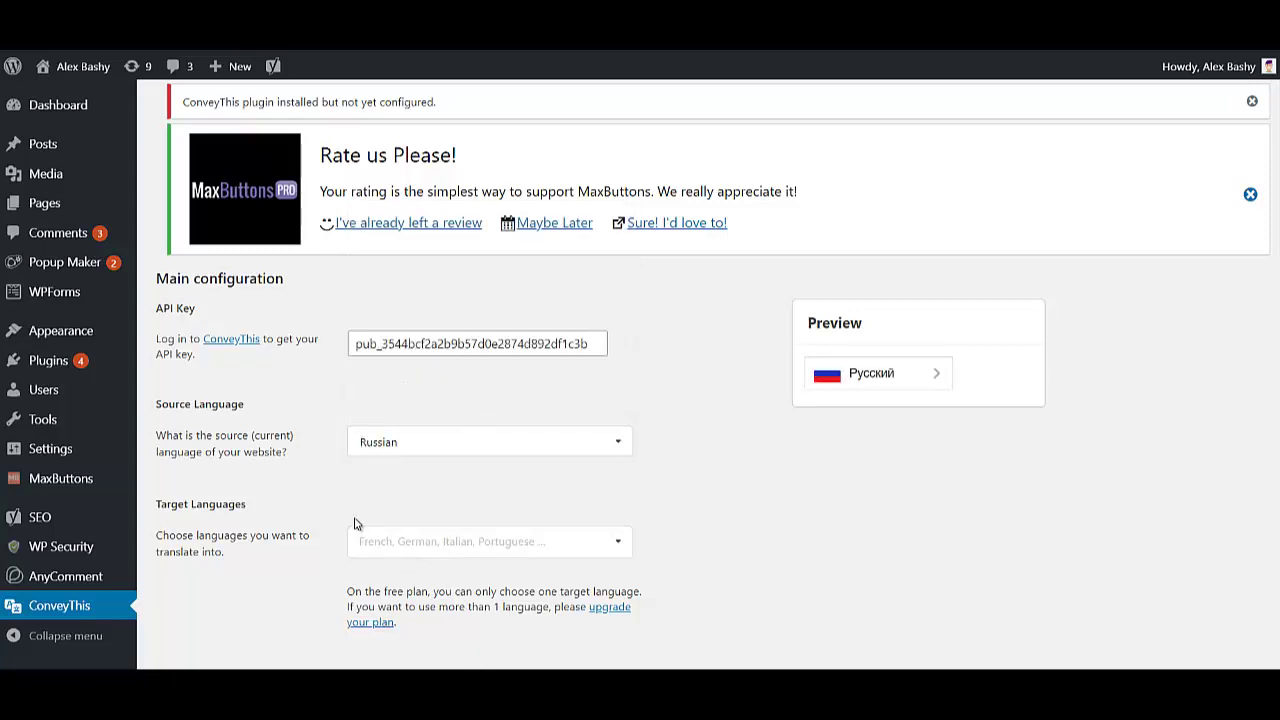
- Add English as the target language and save the plugin configuration
click(420, 541)
click(428, 328)
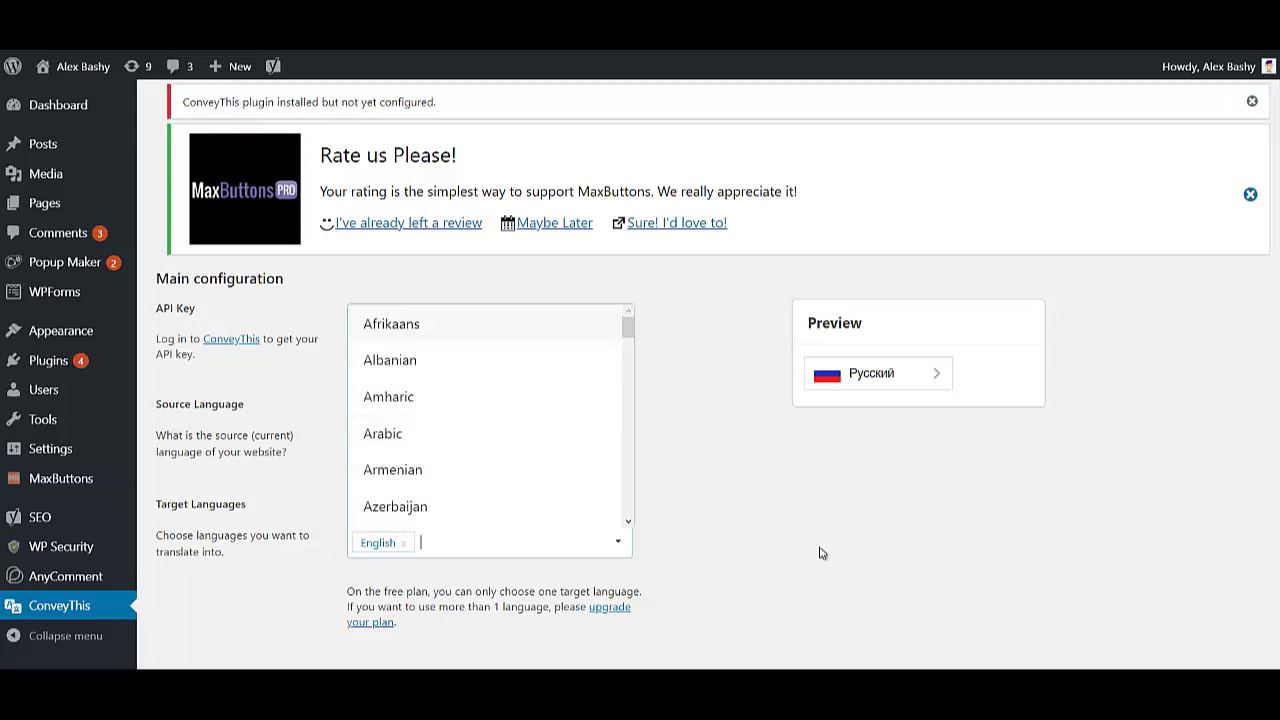
click(766, 508)
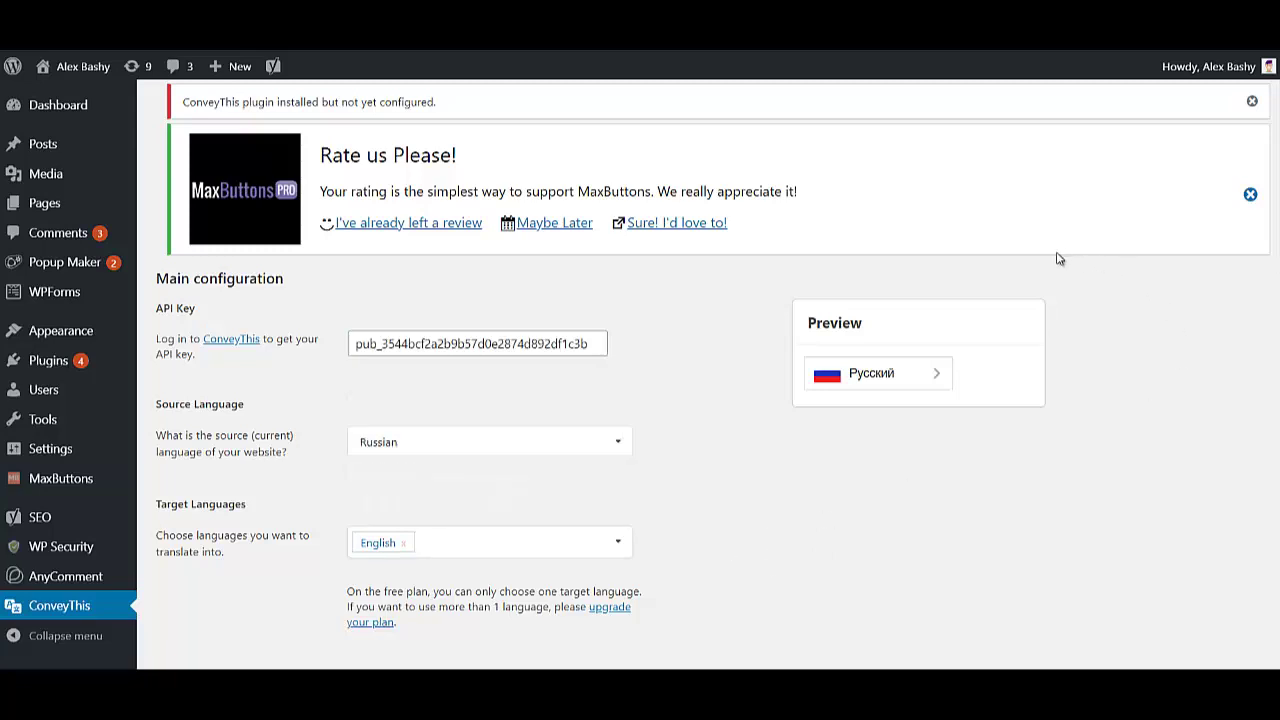
scroll(597, 480, down, 2)
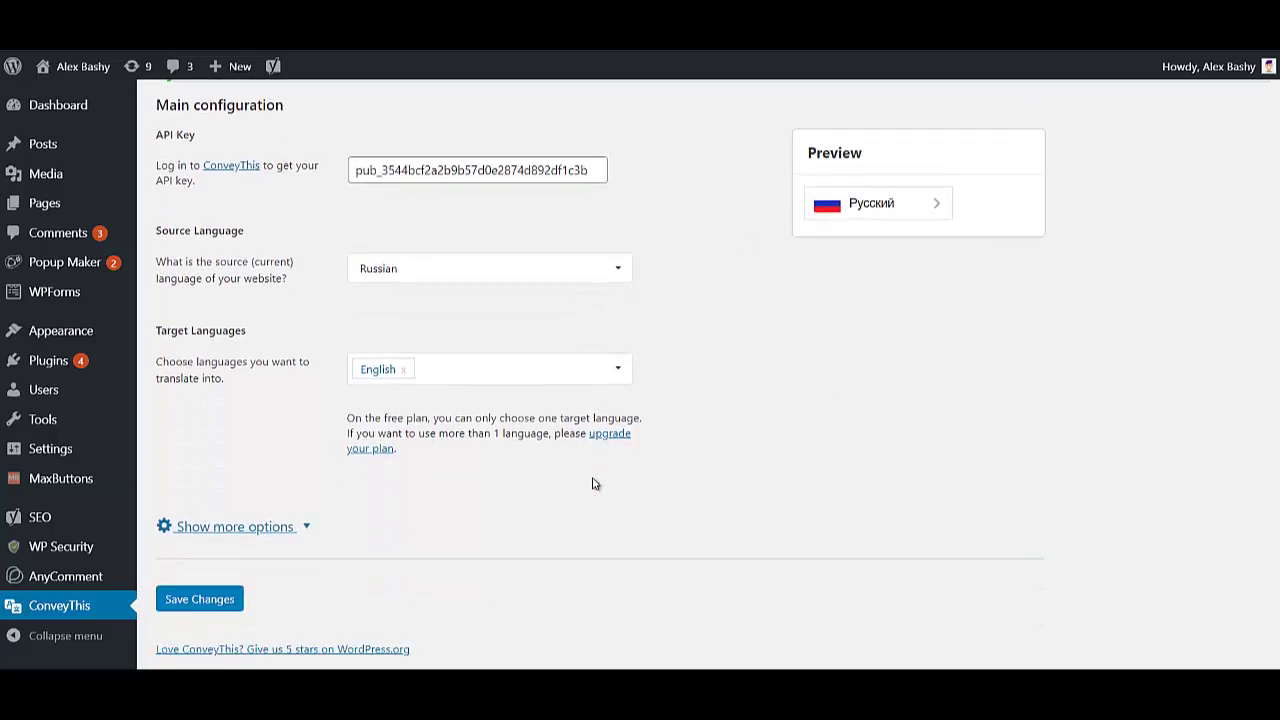
scroll(393, 494, down, 1)
triple_click(612, 358)
click(506, 417)
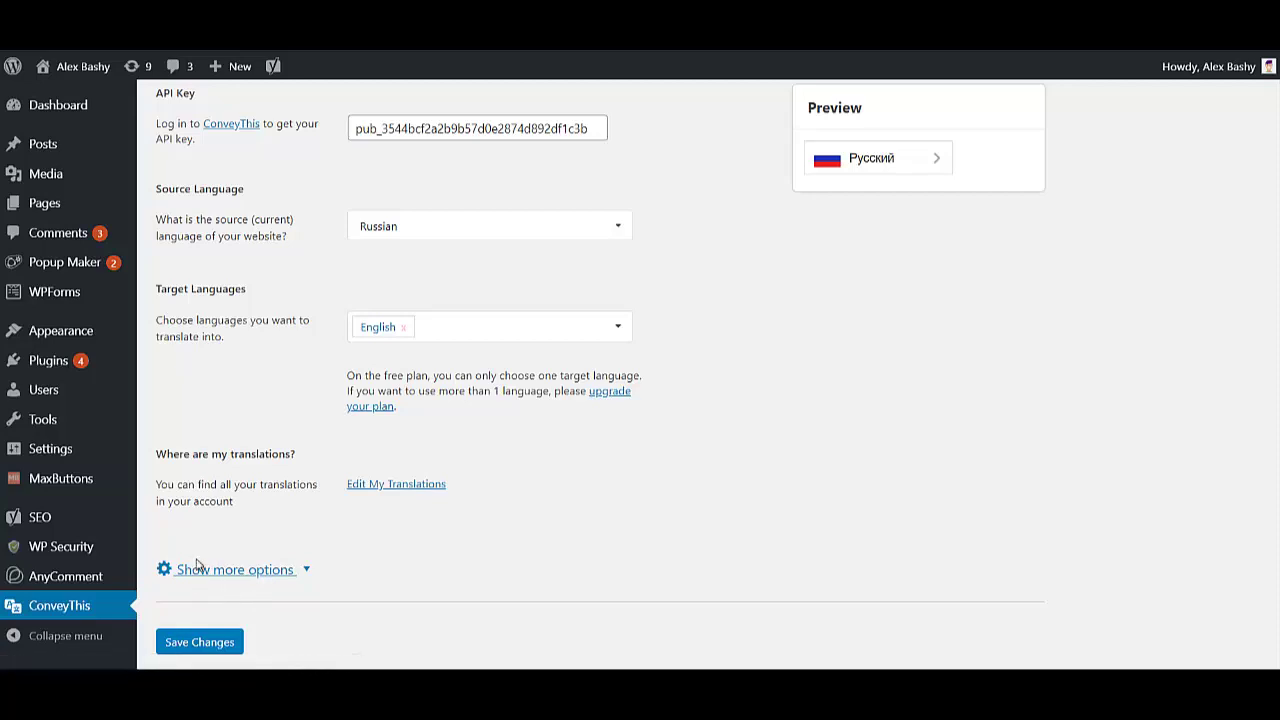
- Expand the plugin's additional options and examine the automatic language redirection, logo, media and PDF translation settings
click(207, 570)
scroll(285, 333, down, 3)
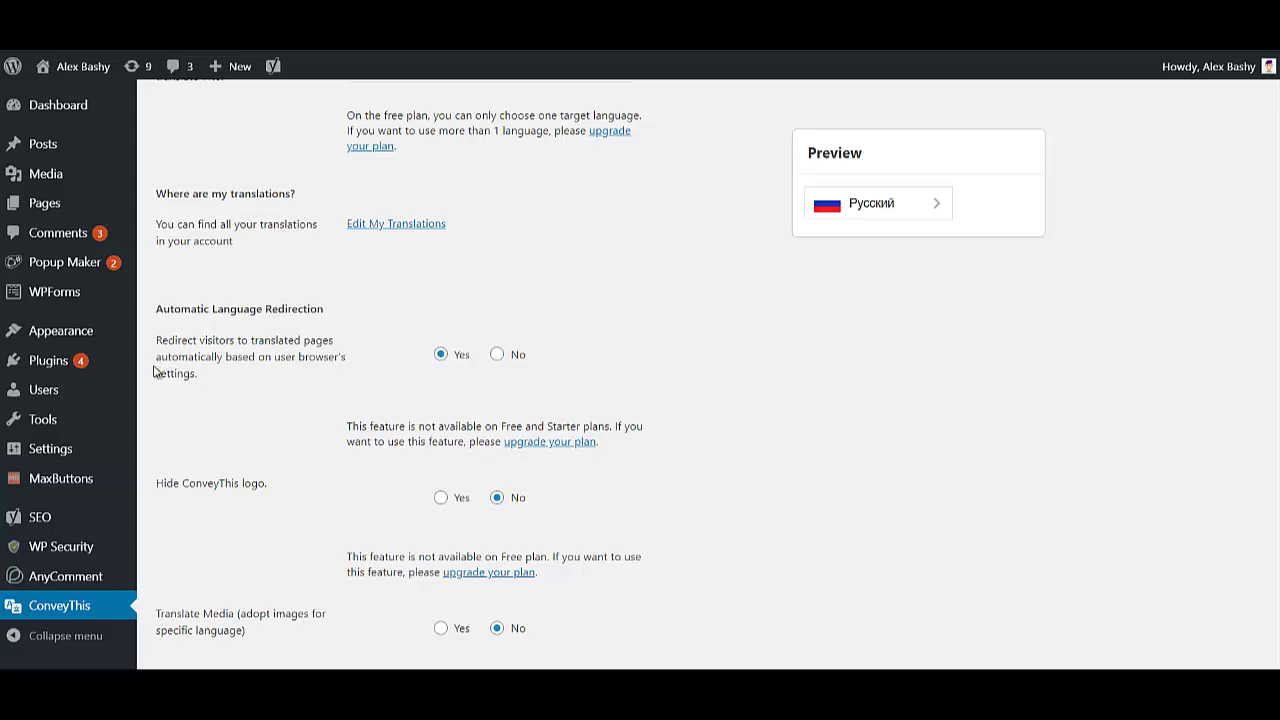
mouse_move(125, 380)
triple_click(237, 483)
scroll(237, 484, down, 1)
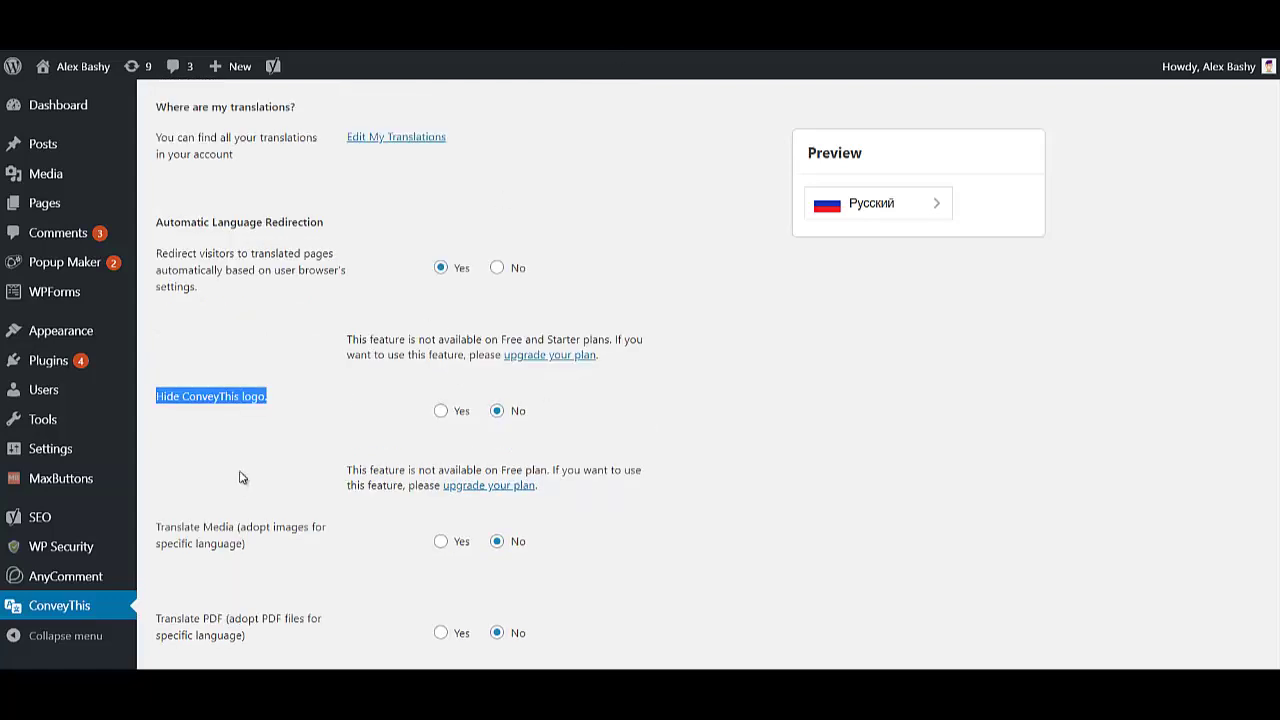
click(255, 450)
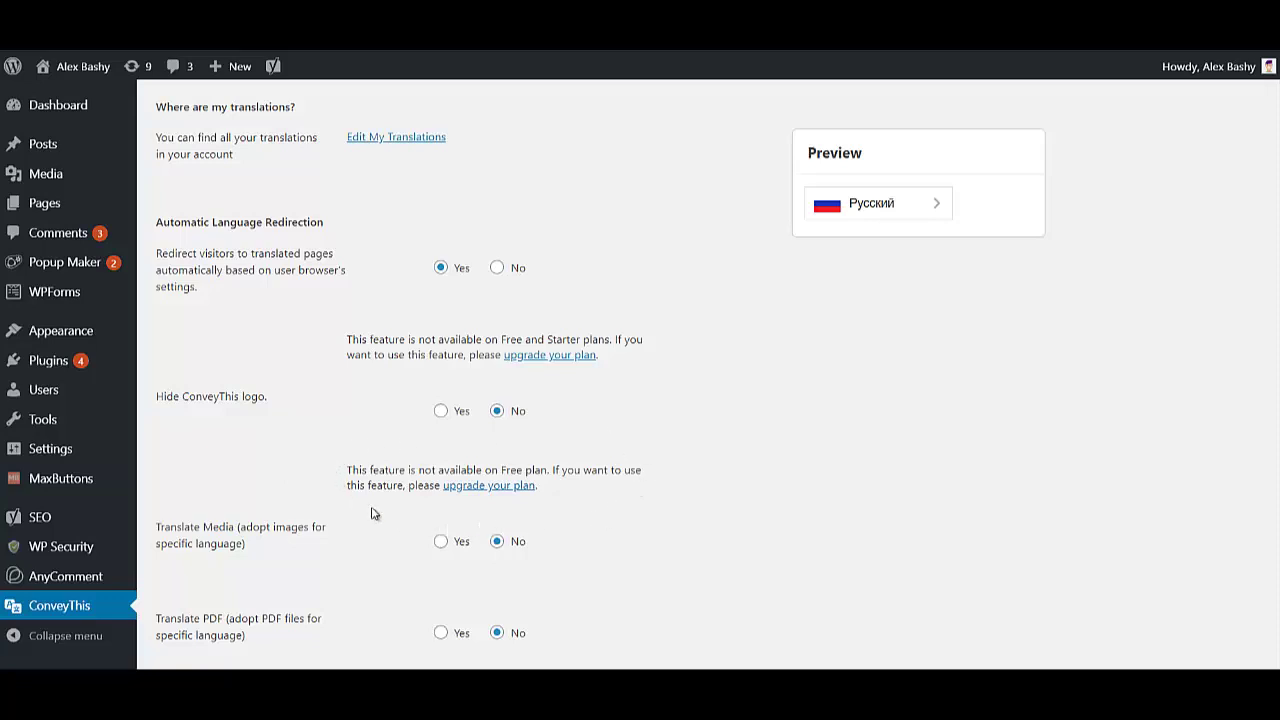
scroll(589, 511, down, 2)
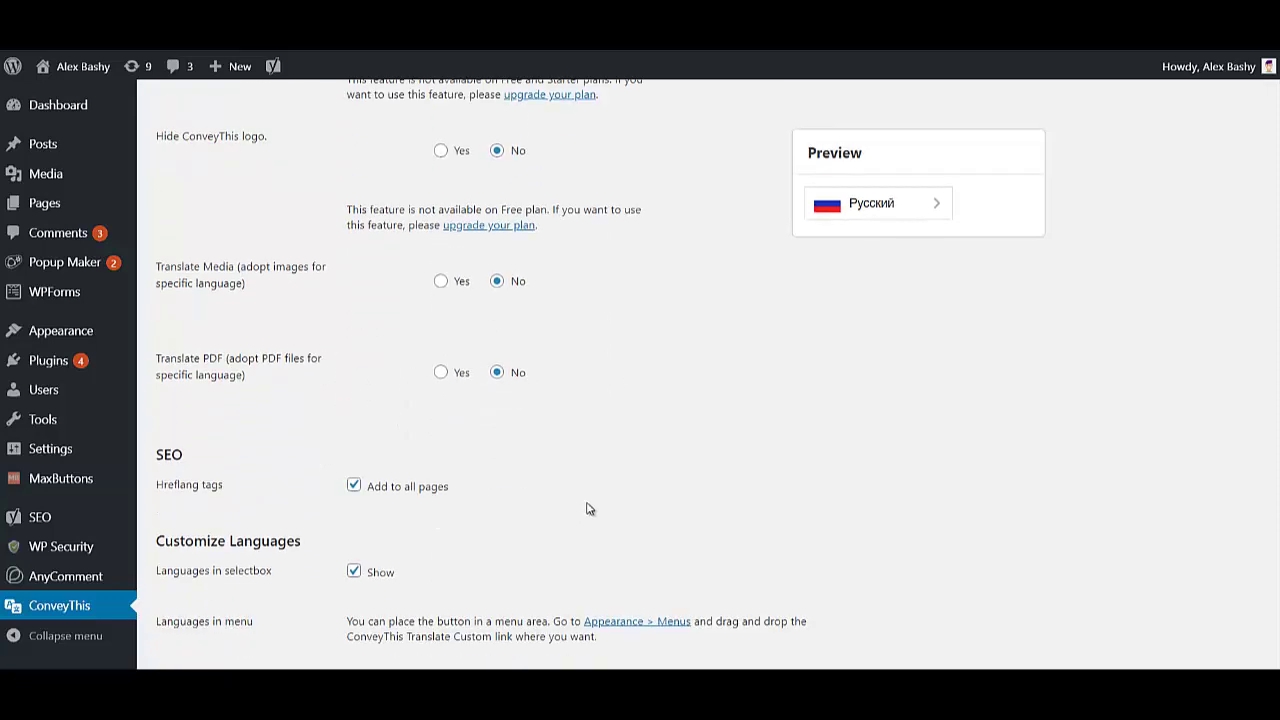
scroll(567, 487, up, 2)
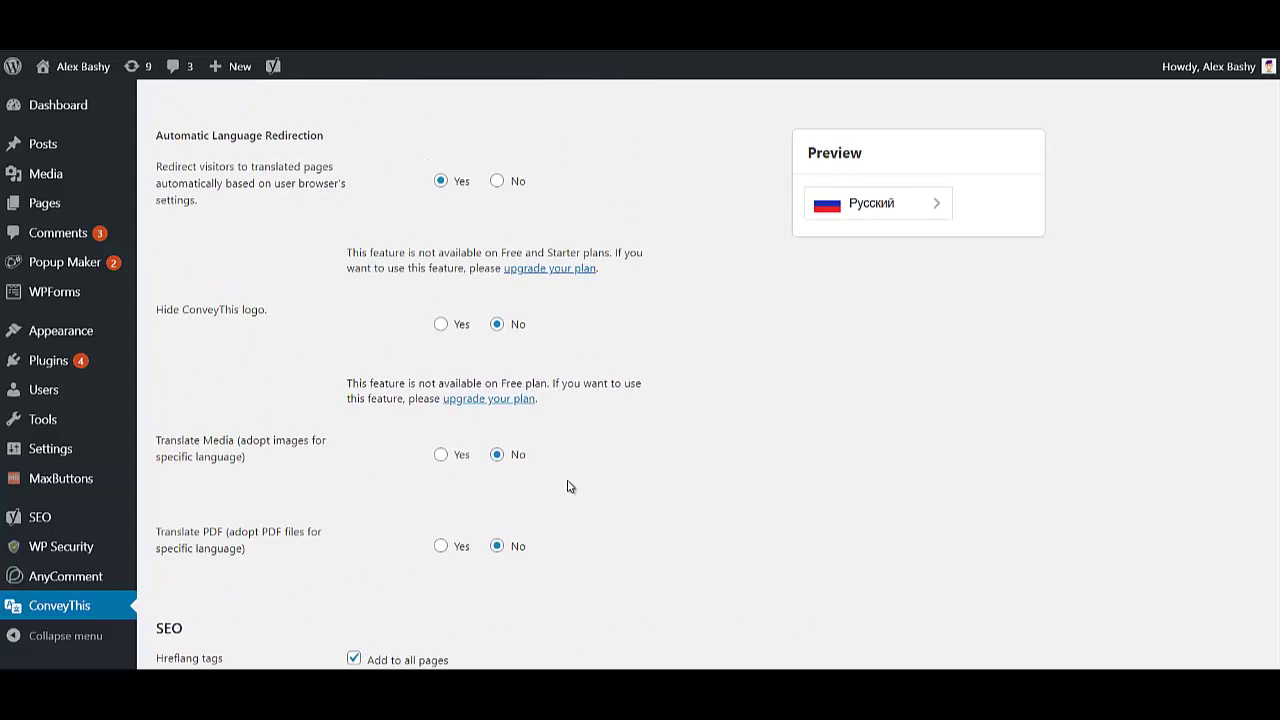
scroll(531, 471, down, 2)
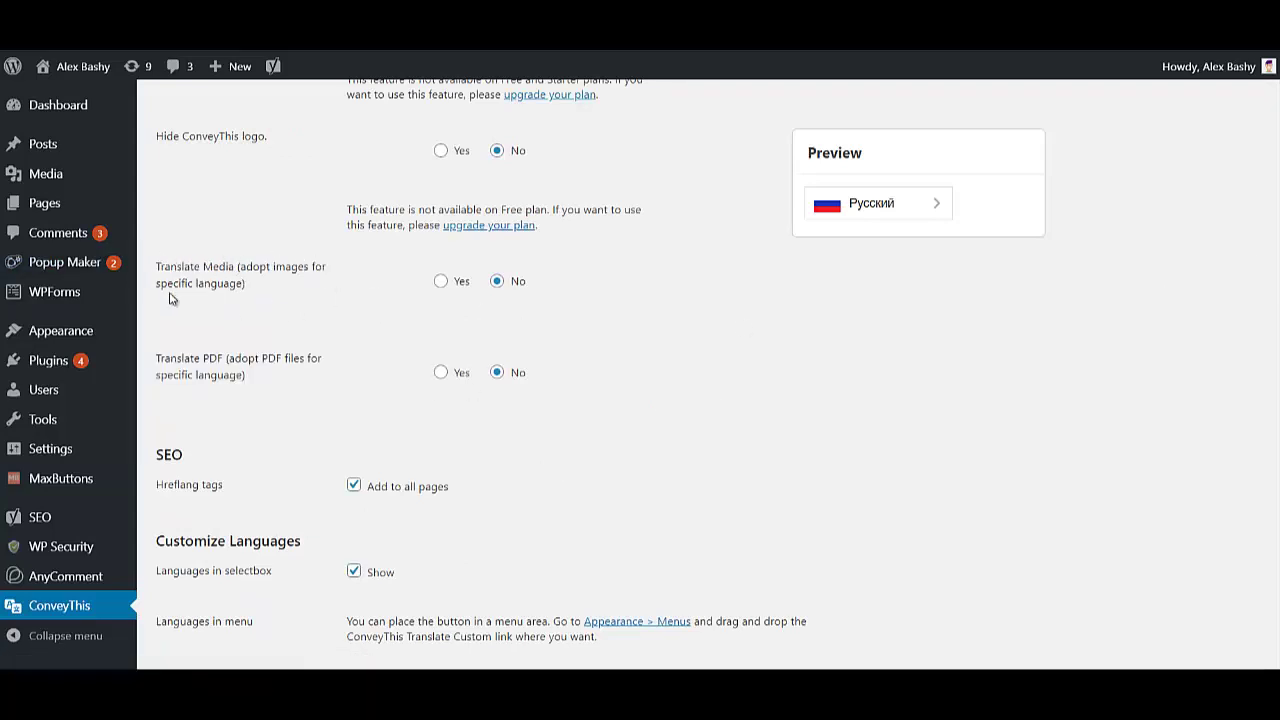
- Enable Translate Media and Translate PDF so images and PDF files are adopted for the specific language
click(441, 283)
click(440, 373)
- Examine the SEO hreflang tags setting and the instructions for placing the language button in a menu
scroll(335, 448, down, 1)
scroll(352, 450, down, 2)
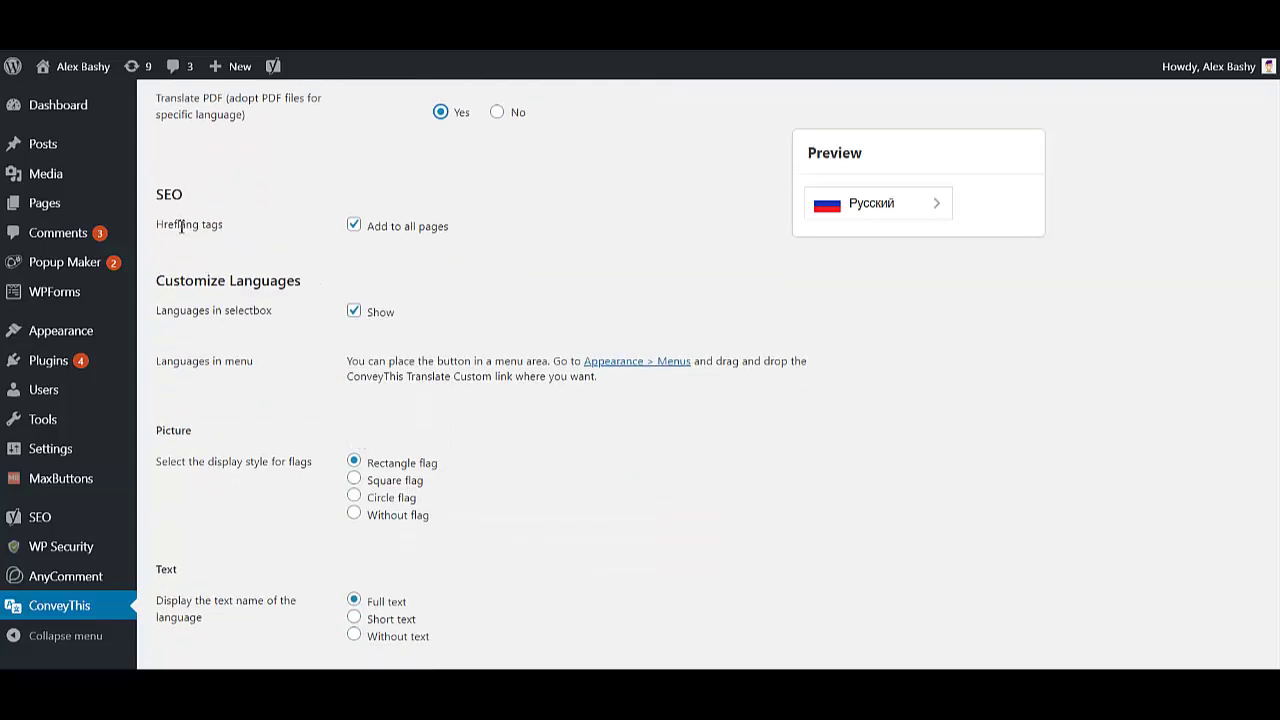
drag(164, 186, 466, 298)
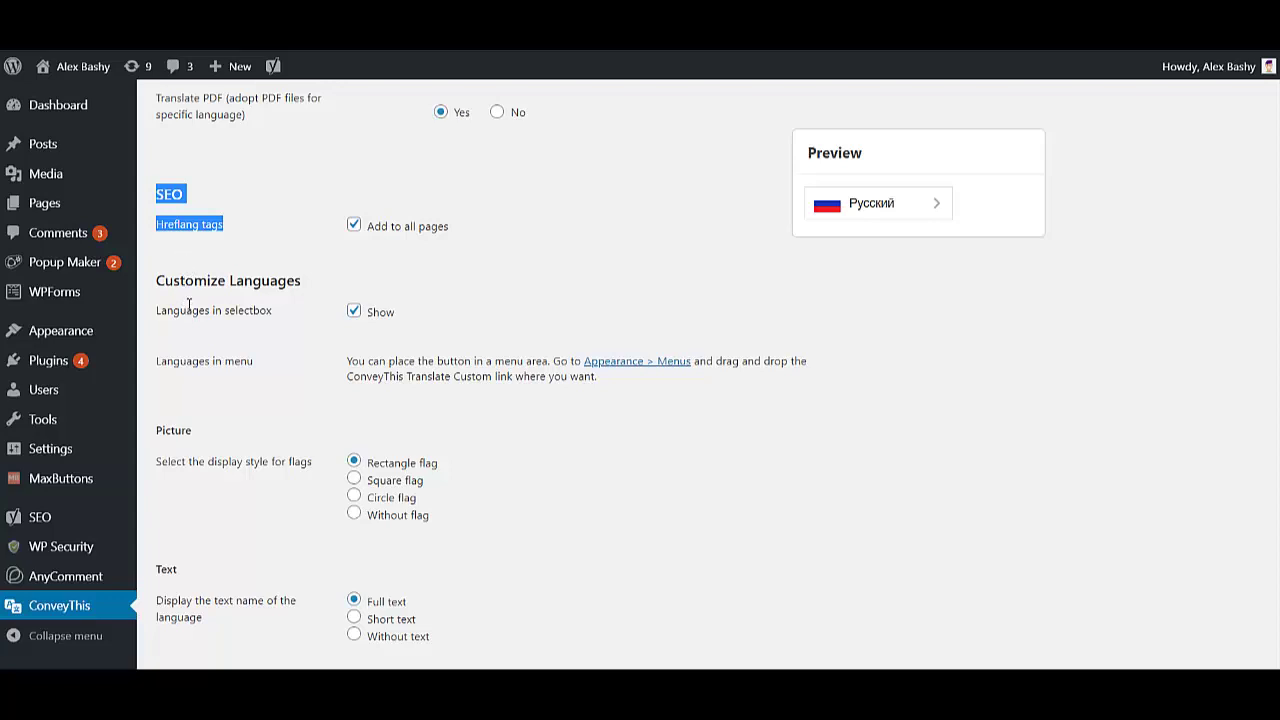
click(290, 169)
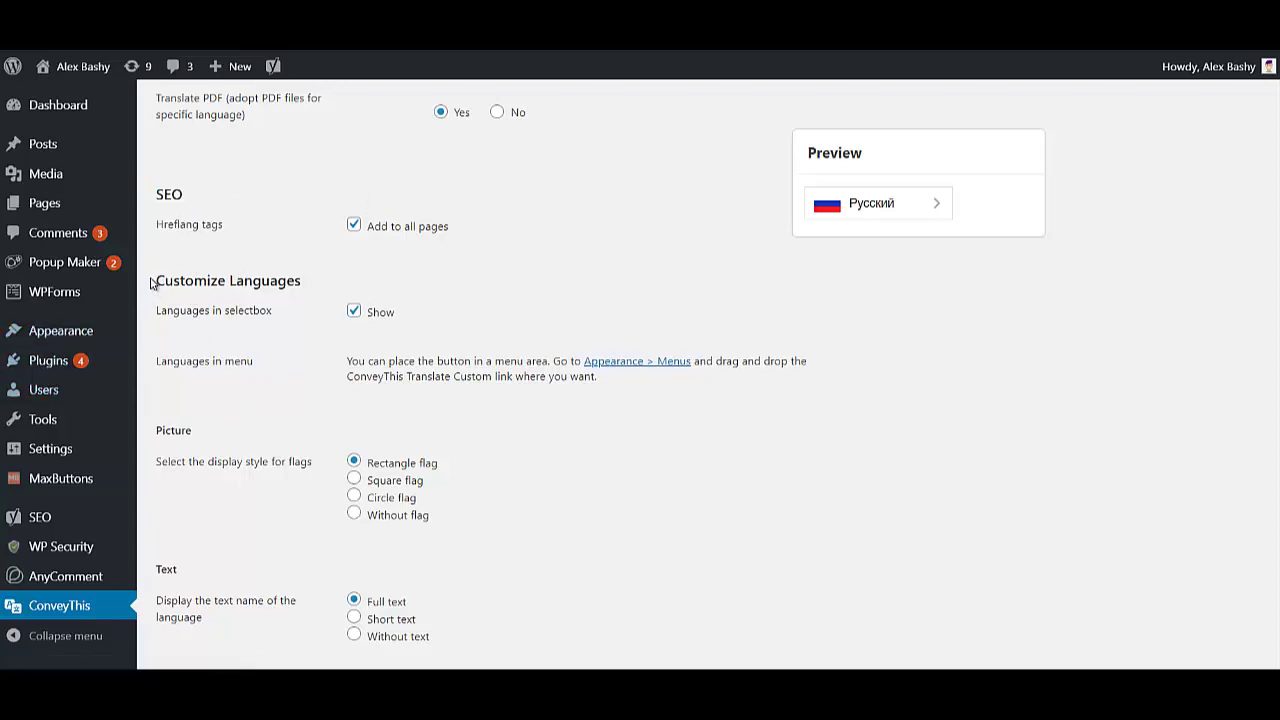
scroll(190, 328, down, 1)
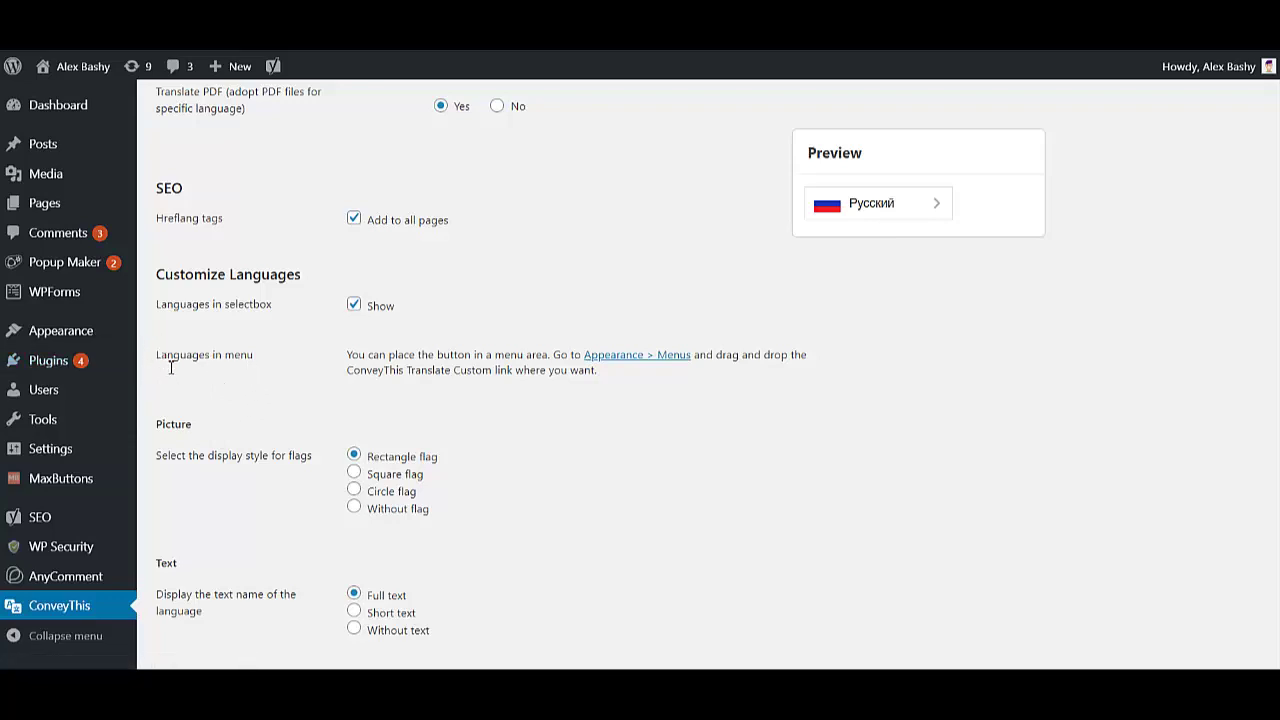
drag(276, 367, 314, 397)
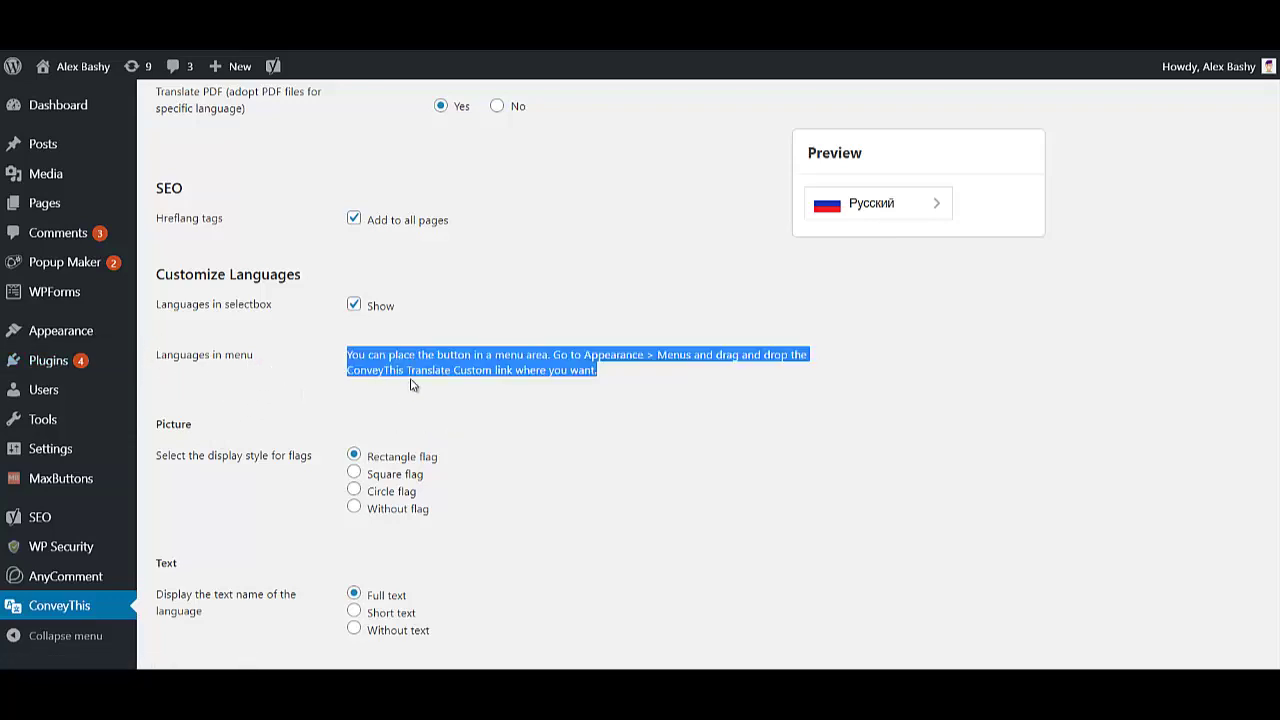
click(563, 521)
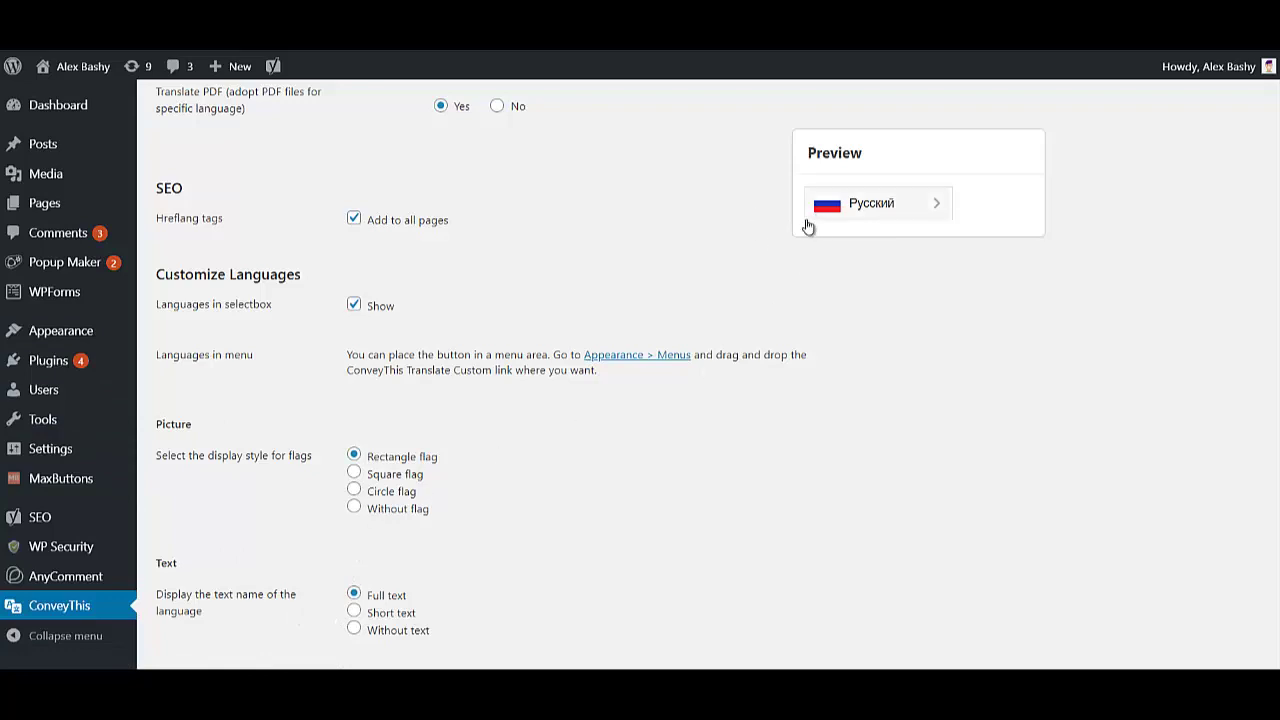
- Try the Square flag, Circle flag and Without flag display styles, and return the choice to Rectangle flag
click(354, 474)
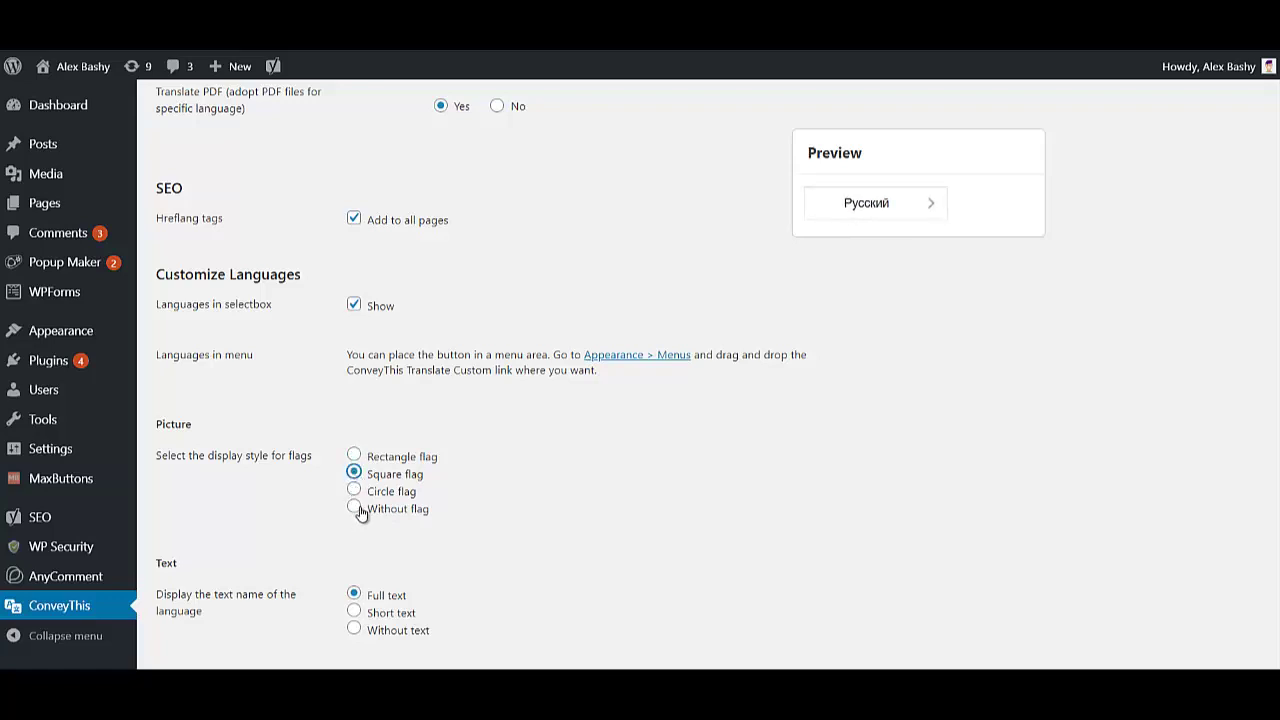
click(354, 491)
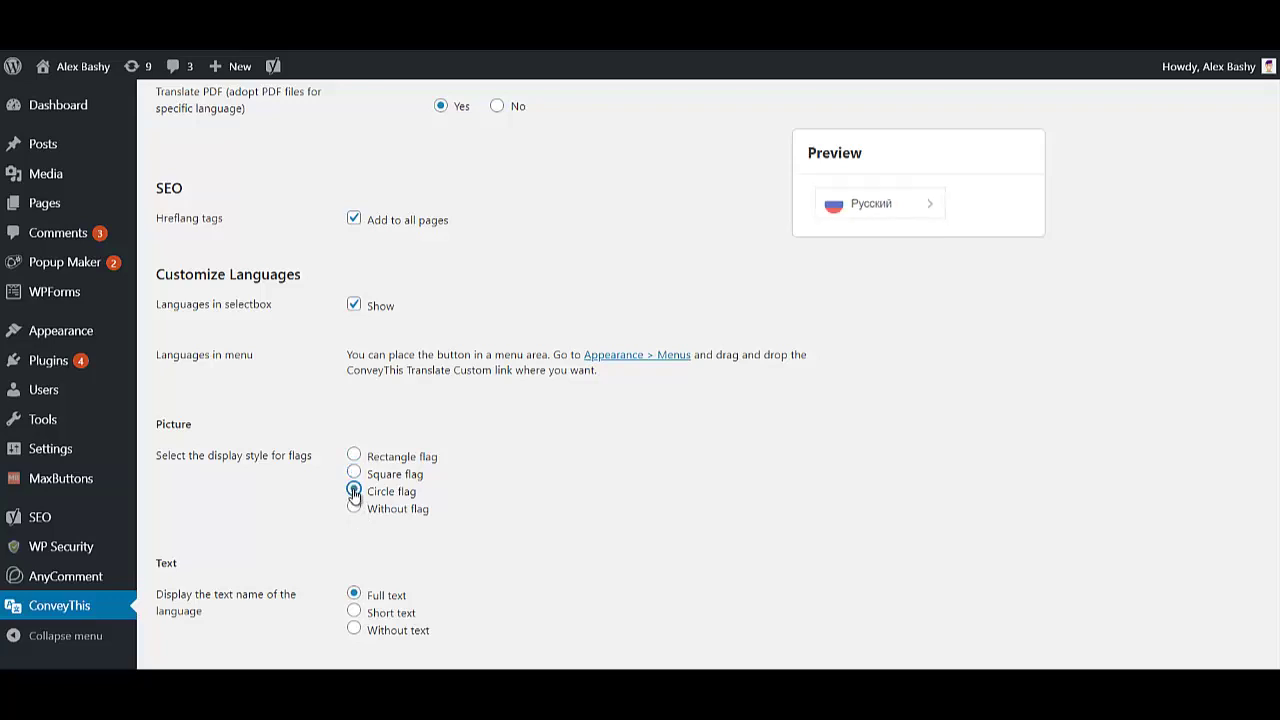
click(354, 508)
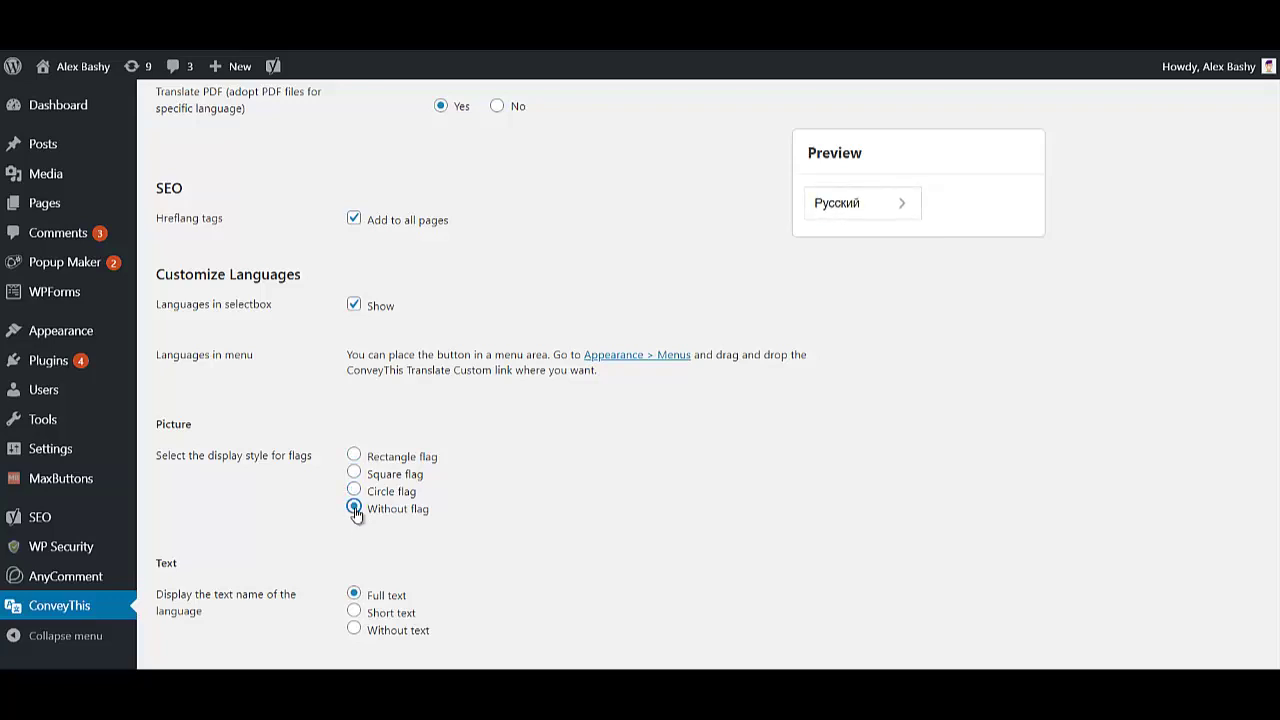
click(354, 455)
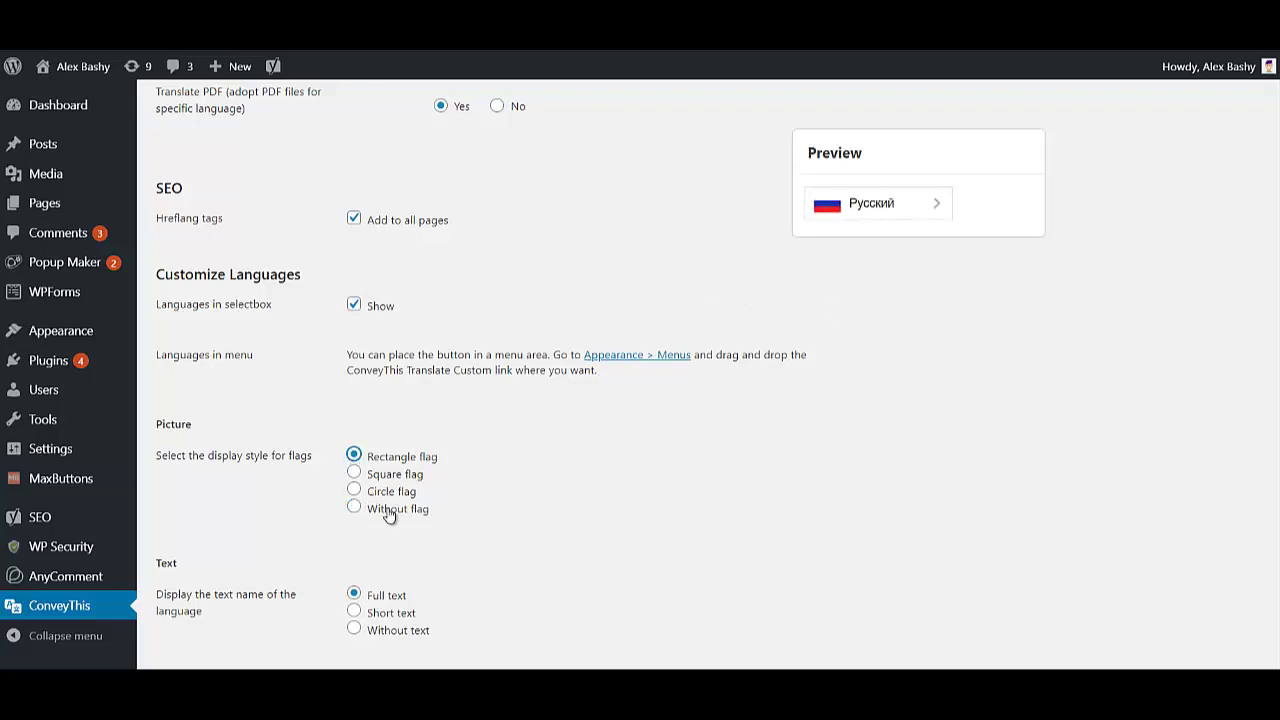
- Try the Short text and Without text options for the language name, and return the choice to Full text
scroll(100, 258, down, 3)
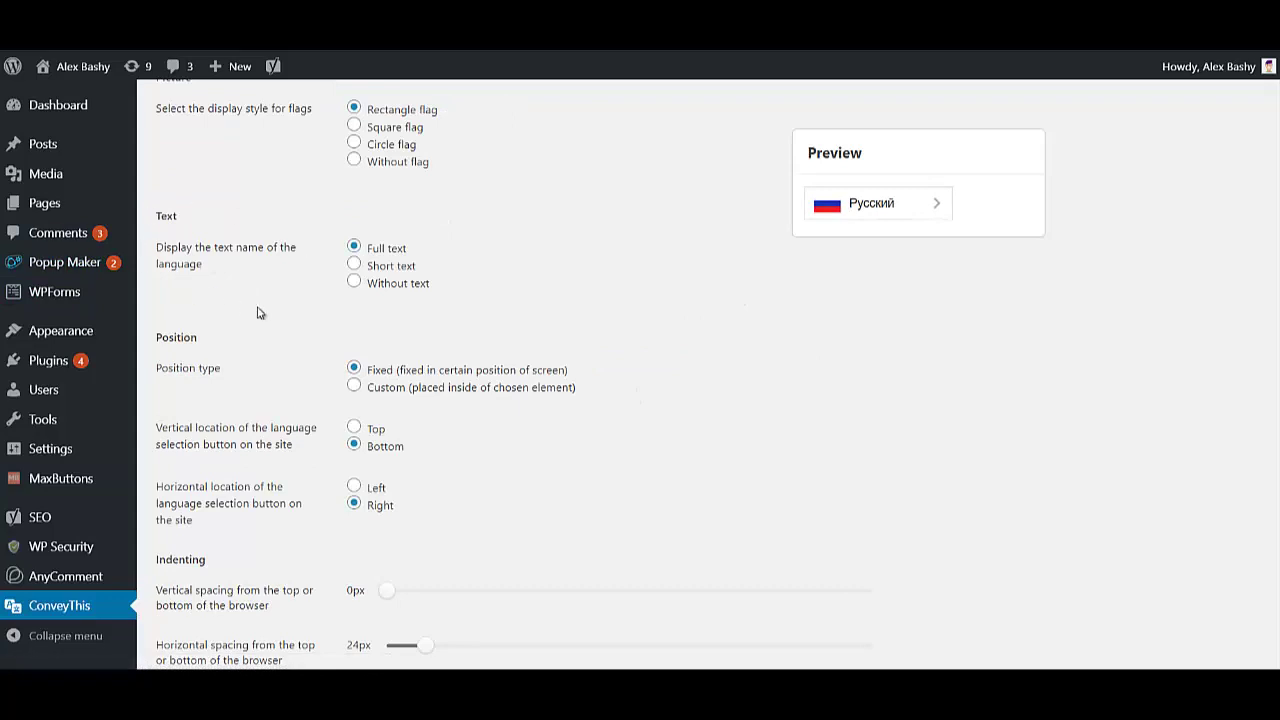
click(354, 264)
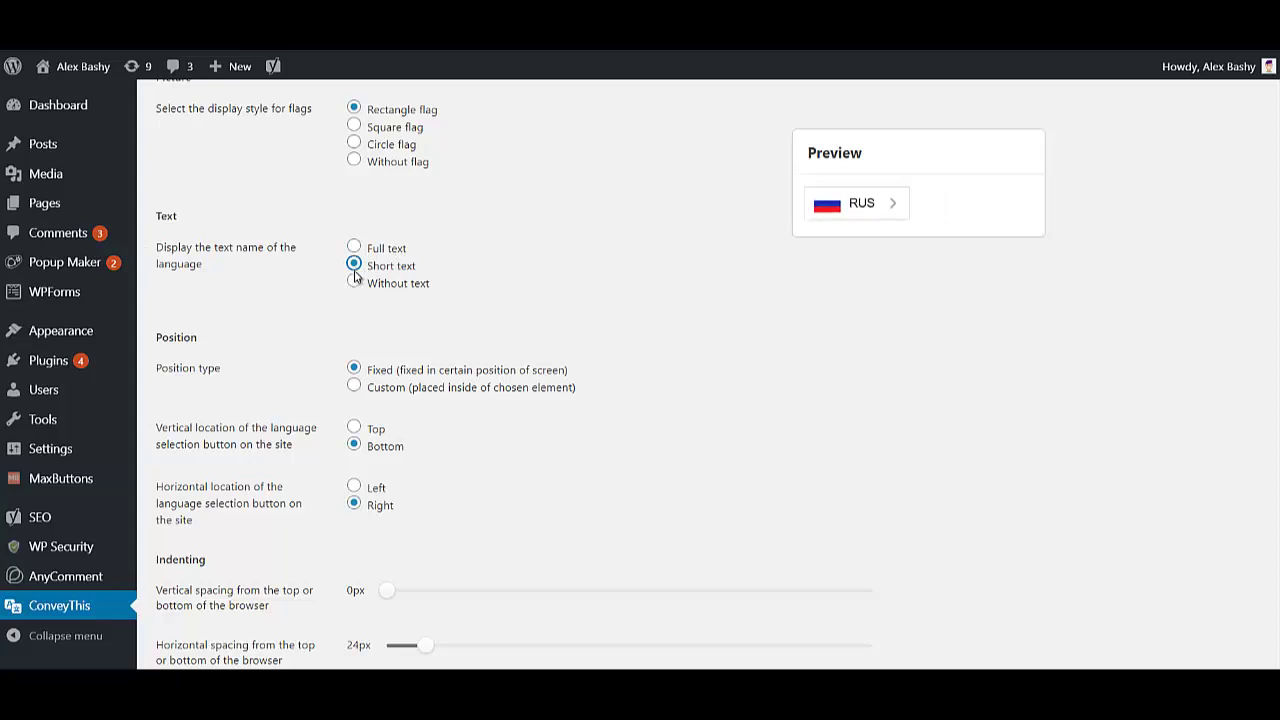
click(355, 281)
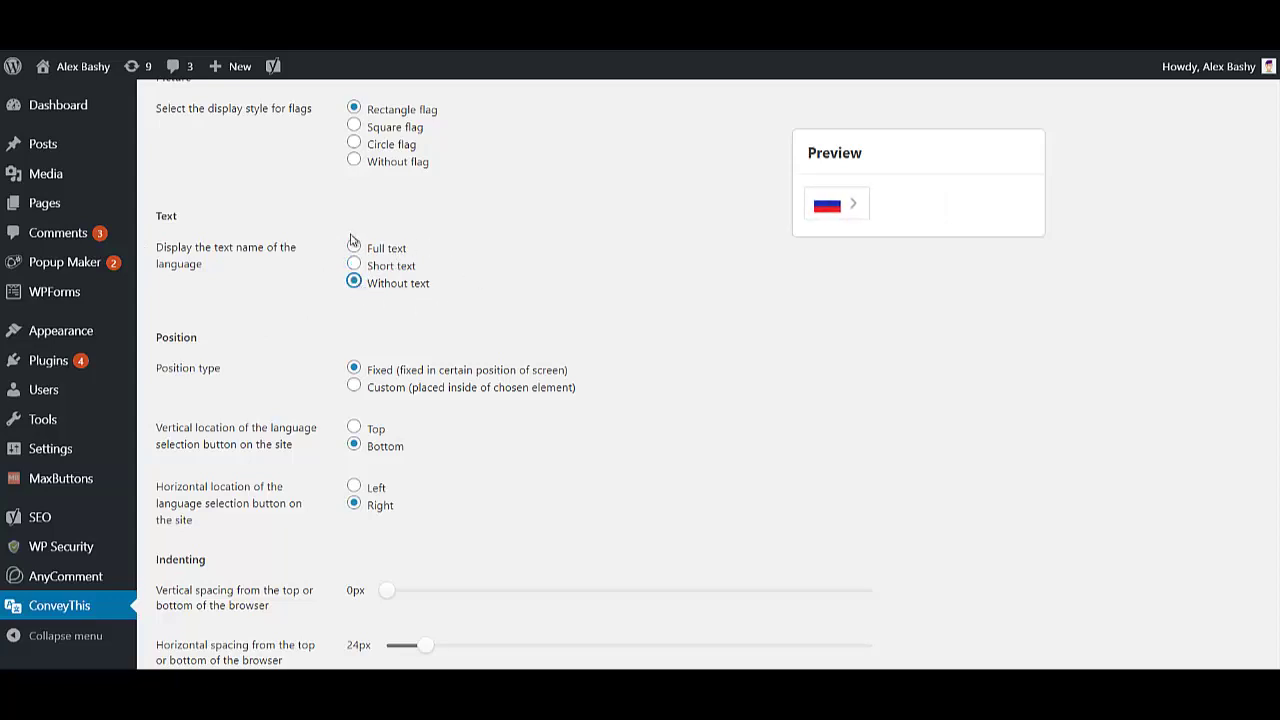
click(354, 247)
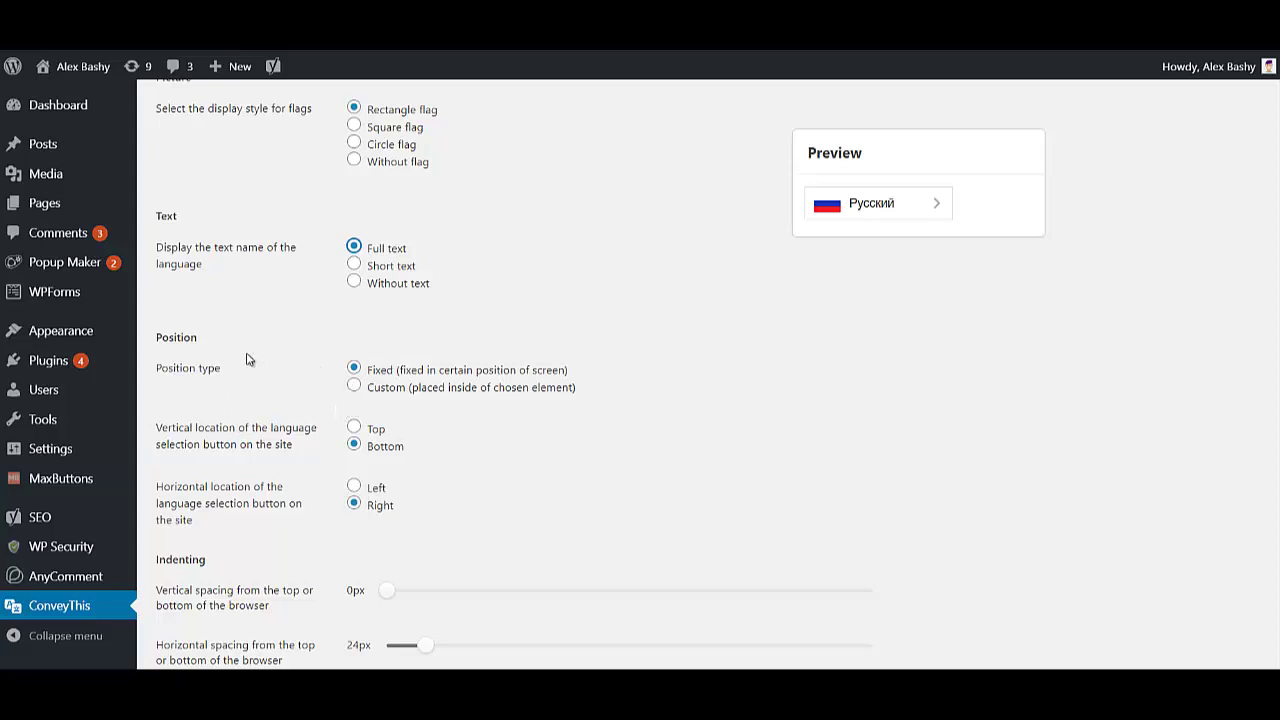
- Set the language button's vertical spacing from the browser edge to 4 px
click(353, 389)
scroll(330, 518, down, 2)
click(395, 418)
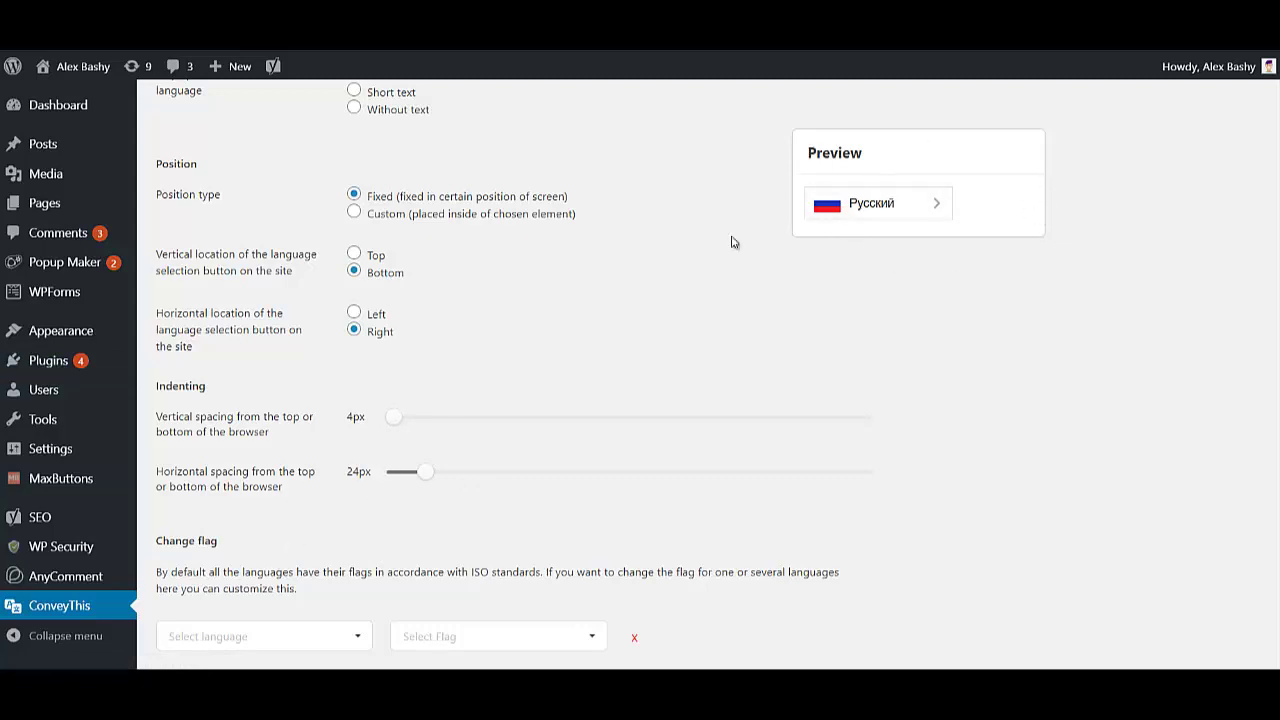
- Try assigning the Afghanistan flag to English in the flag customization, and clear that entry
scroll(700, 383, down, 3)
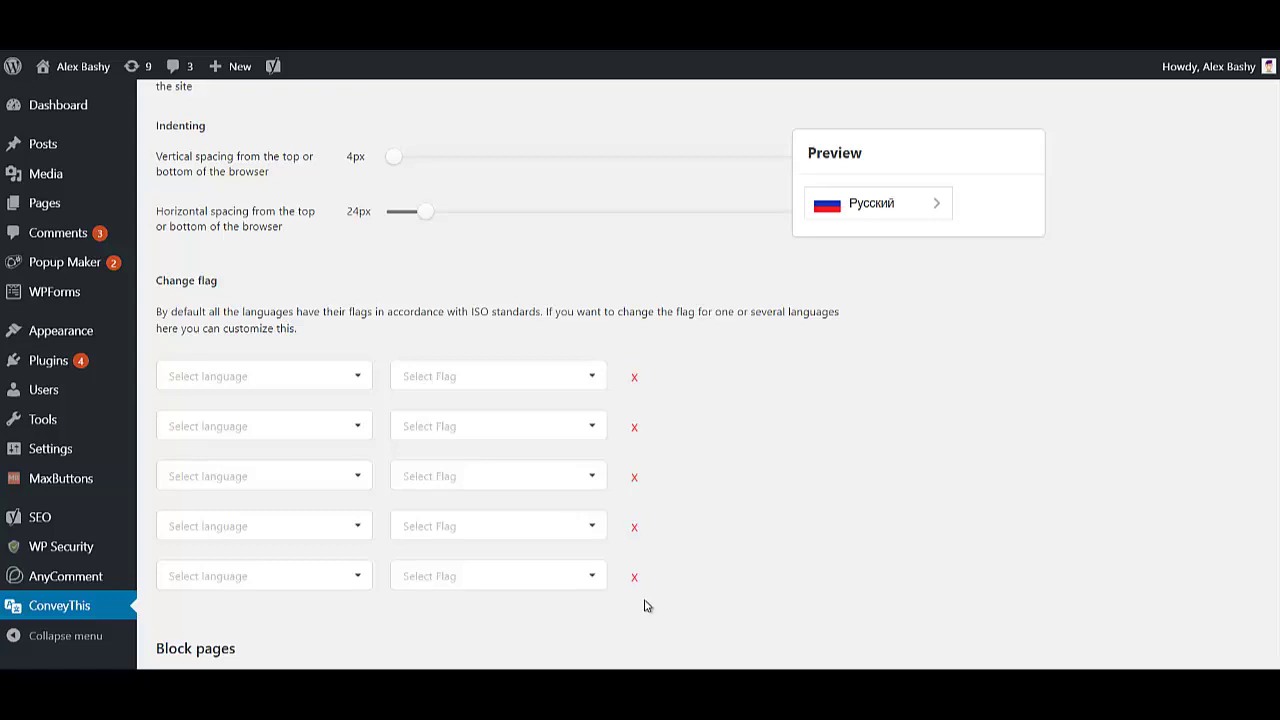
click(305, 375)
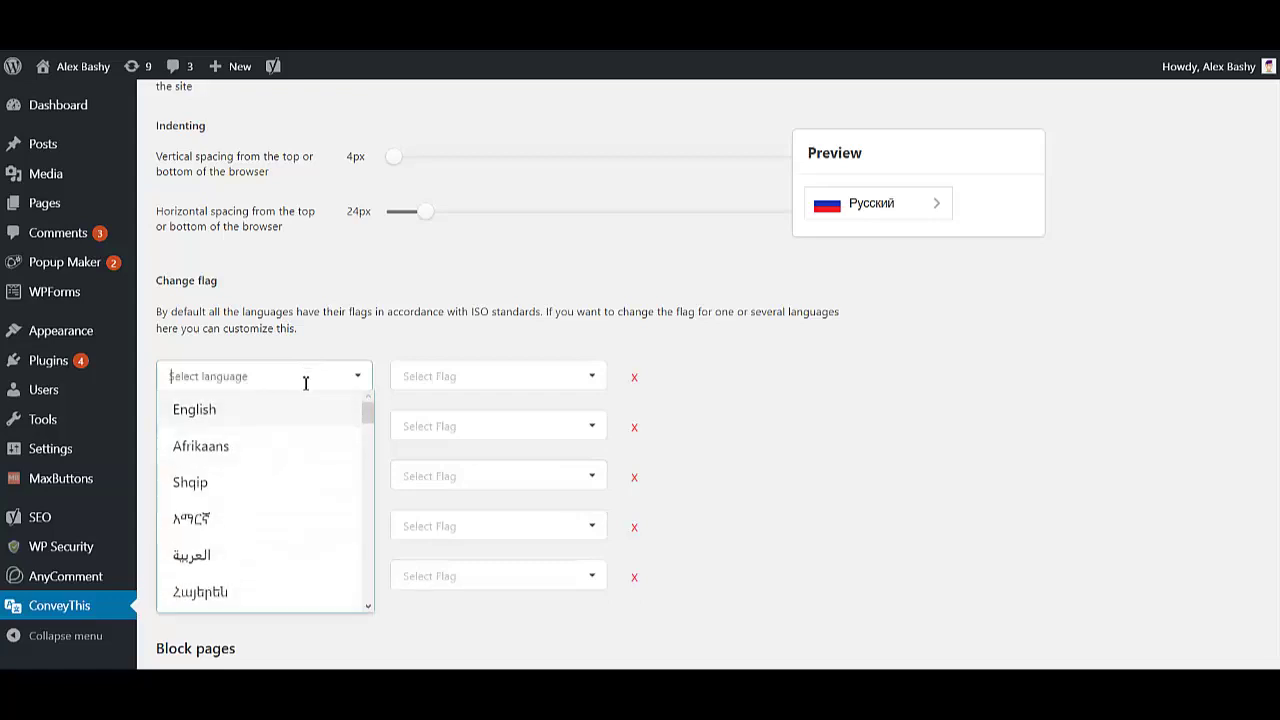
click(271, 408)
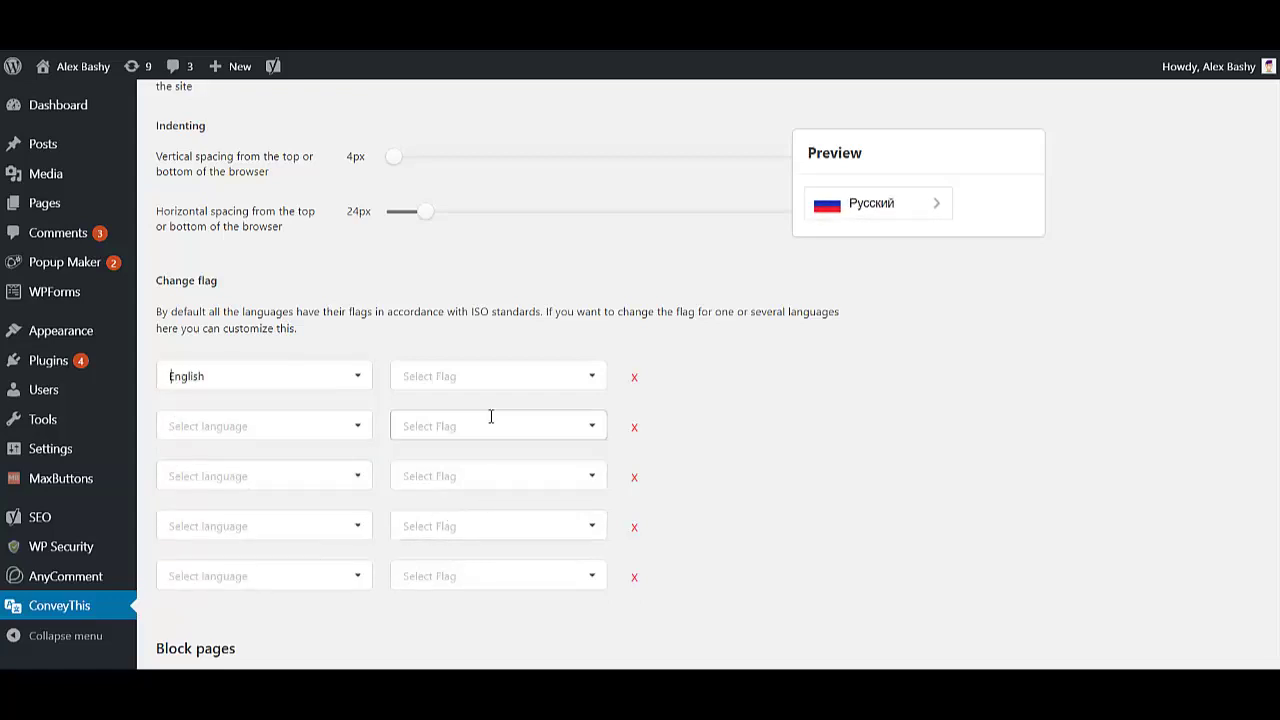
click(496, 380)
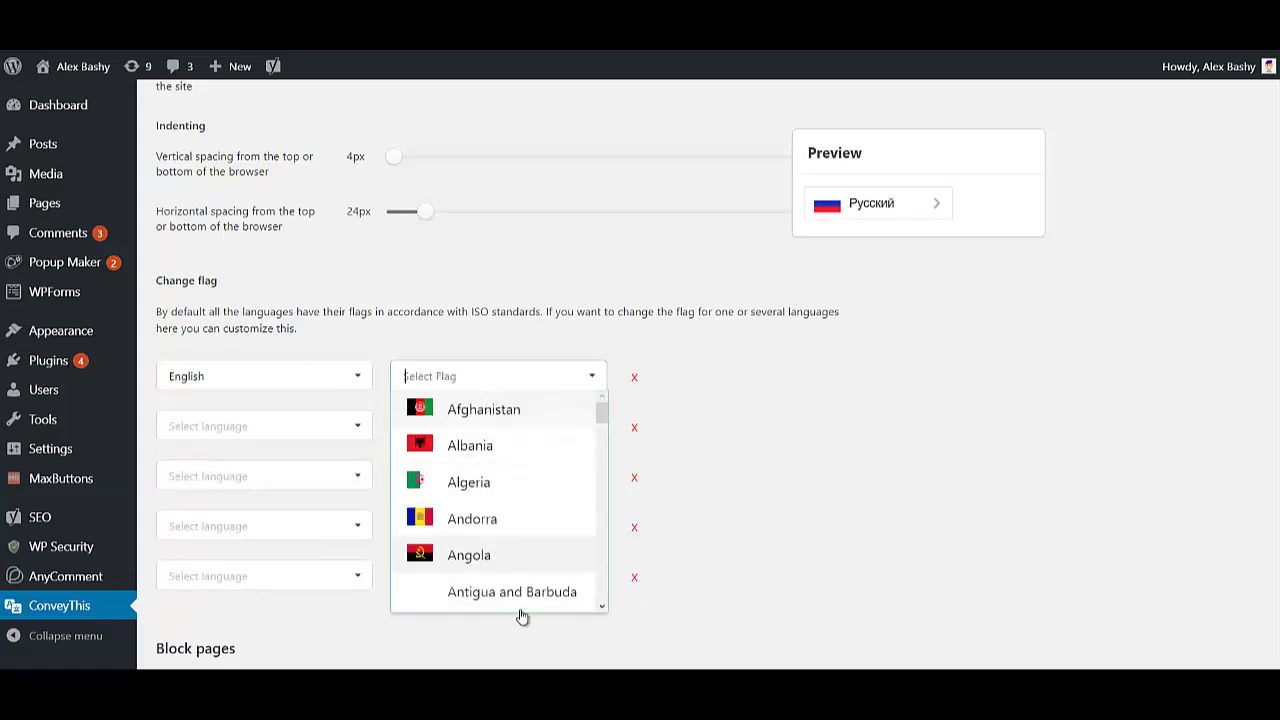
click(490, 409)
scroll(520, 237, down, 2)
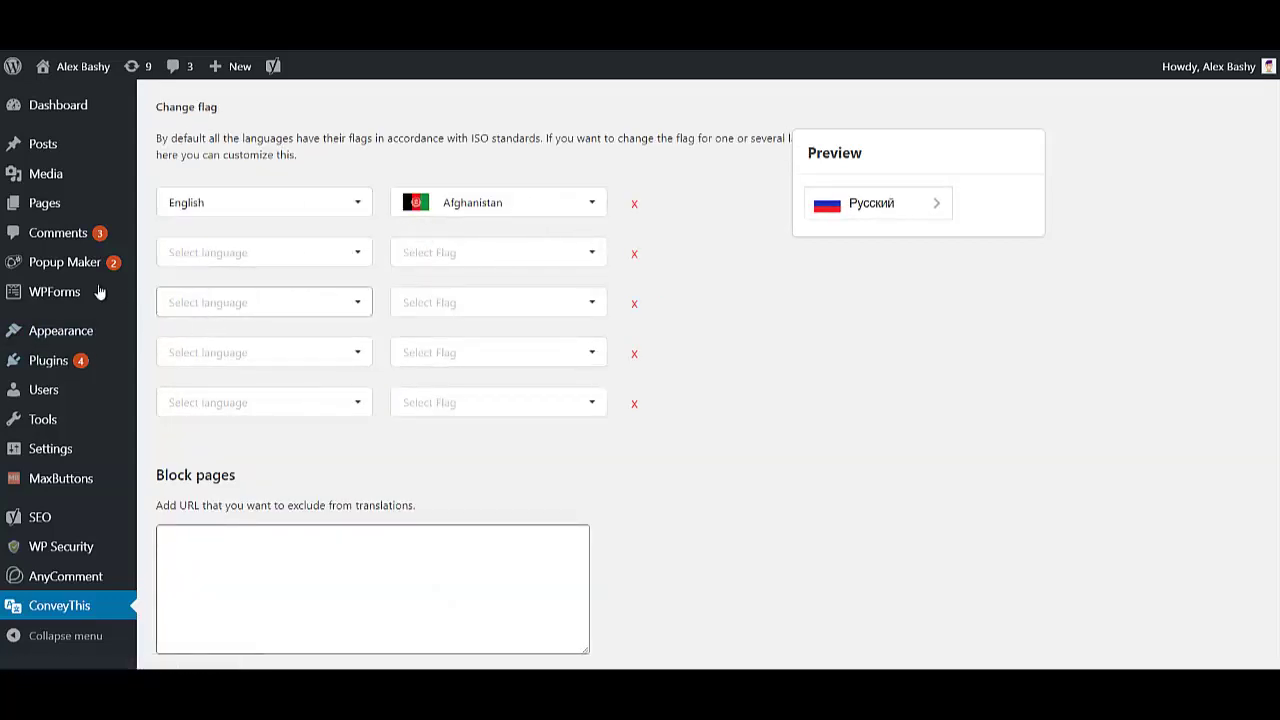
click(632, 205)
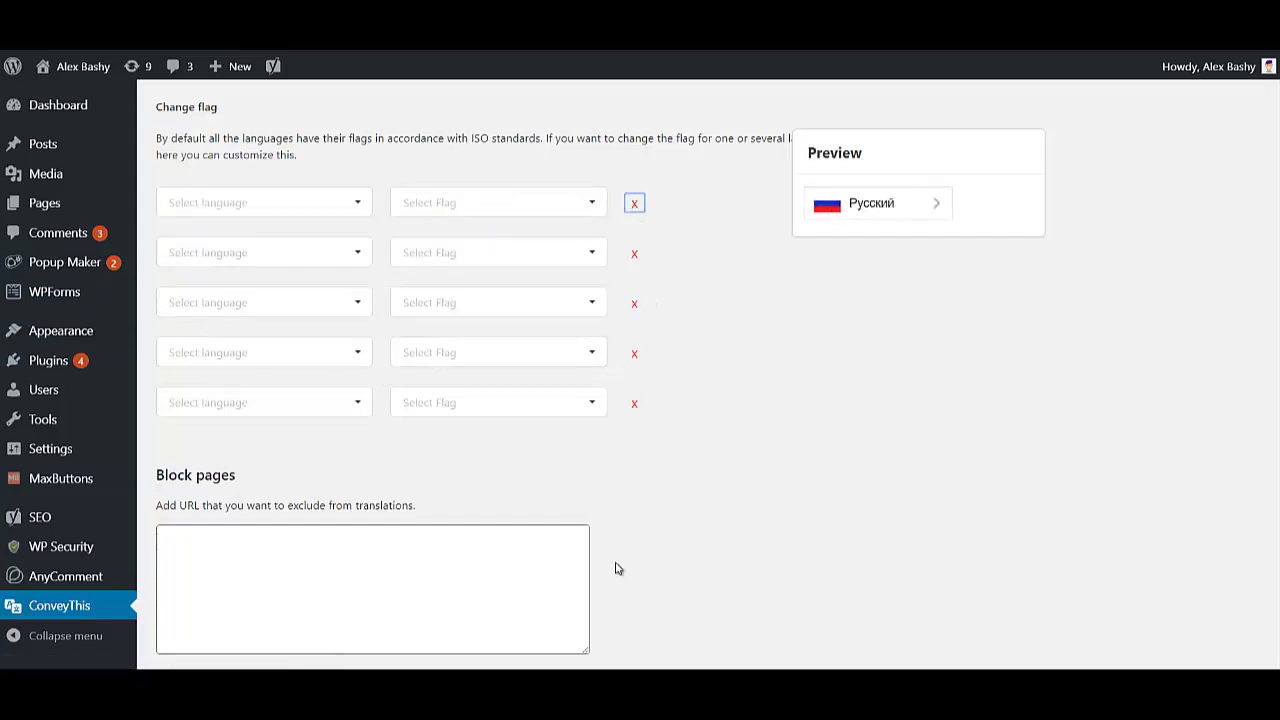
- Examine the Block pages field for URLs to exclude from translation
scroll(359, 505, down, 1)
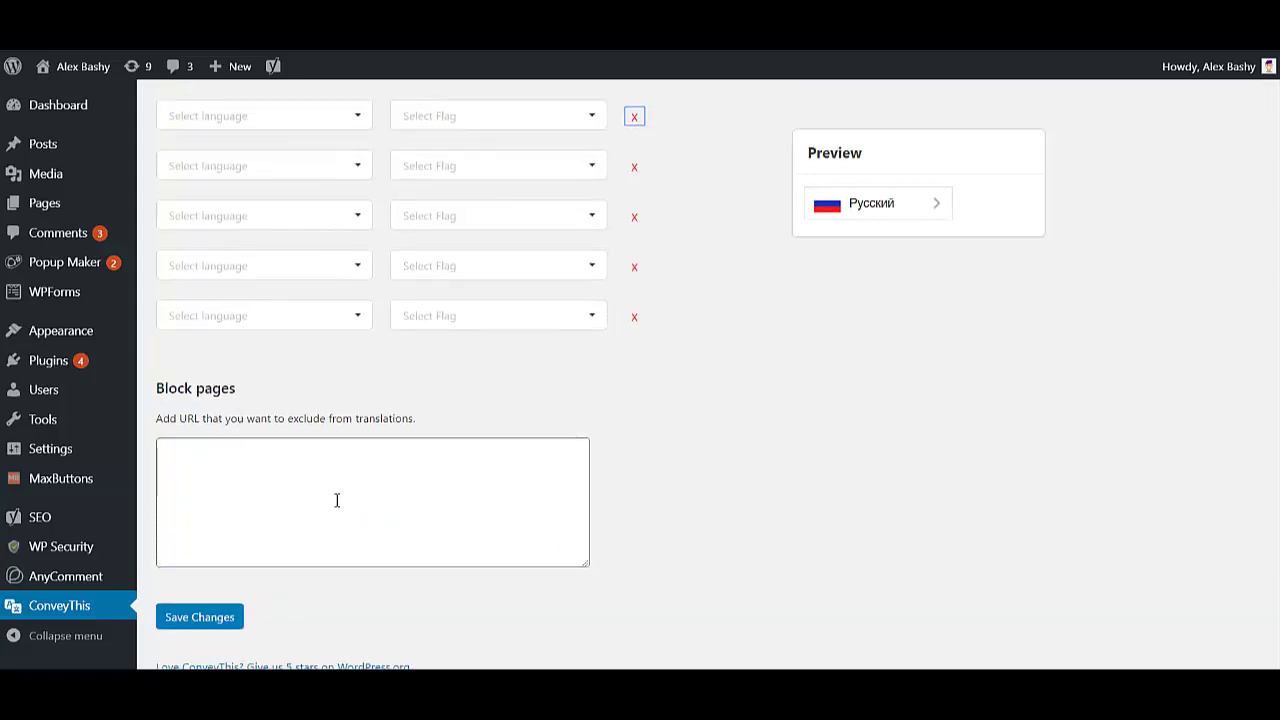
click(157, 390)
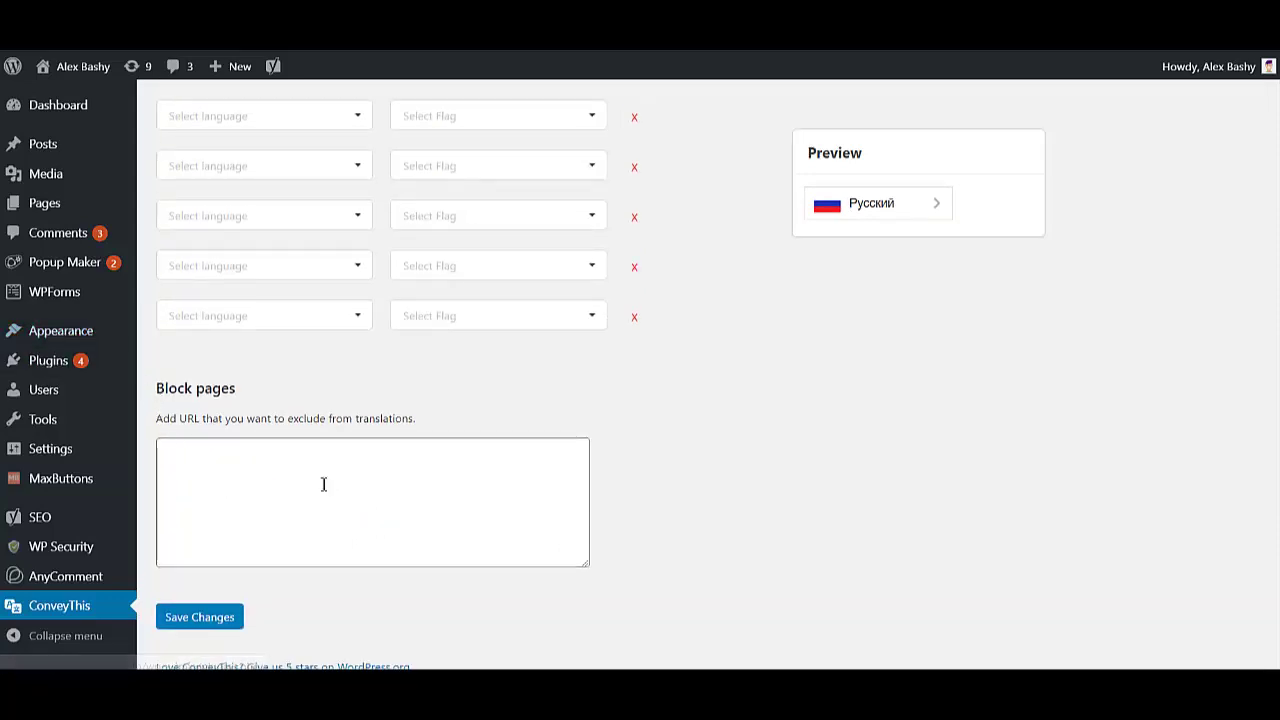
click(224, 457)
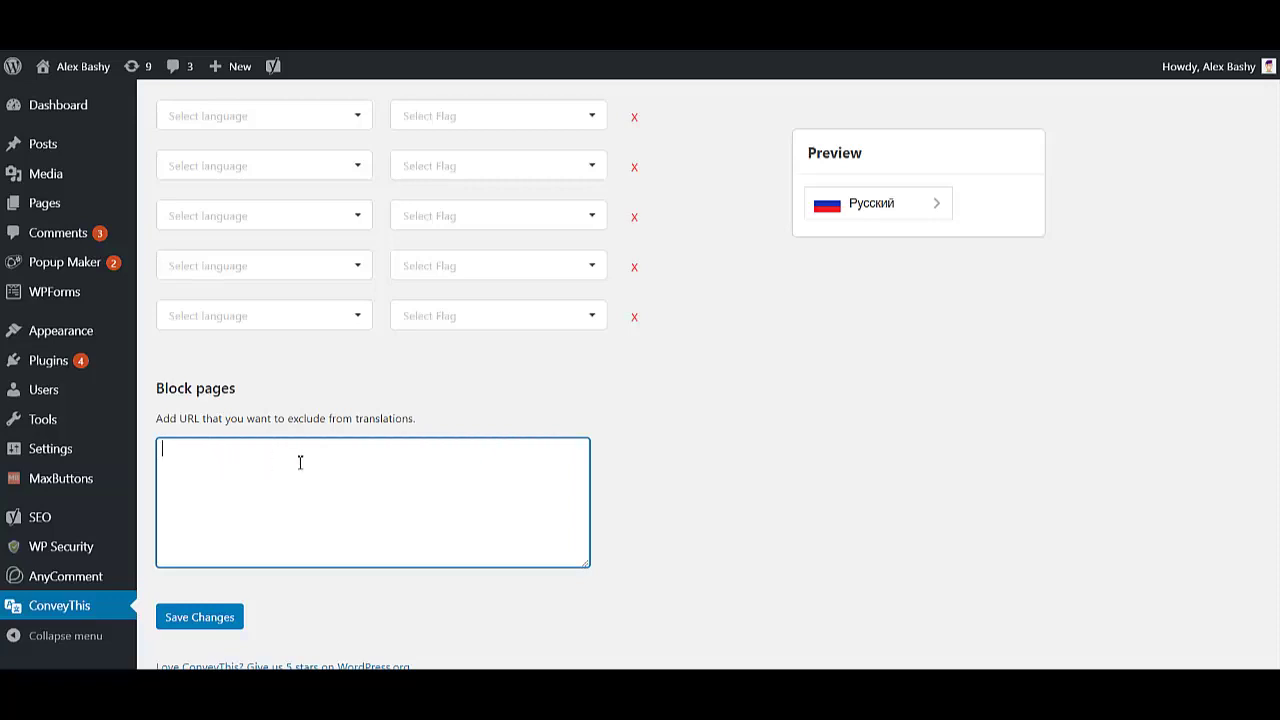
- Save the plugin's changed settings and return to the main configuration section
scroll(748, 357, up, 6)
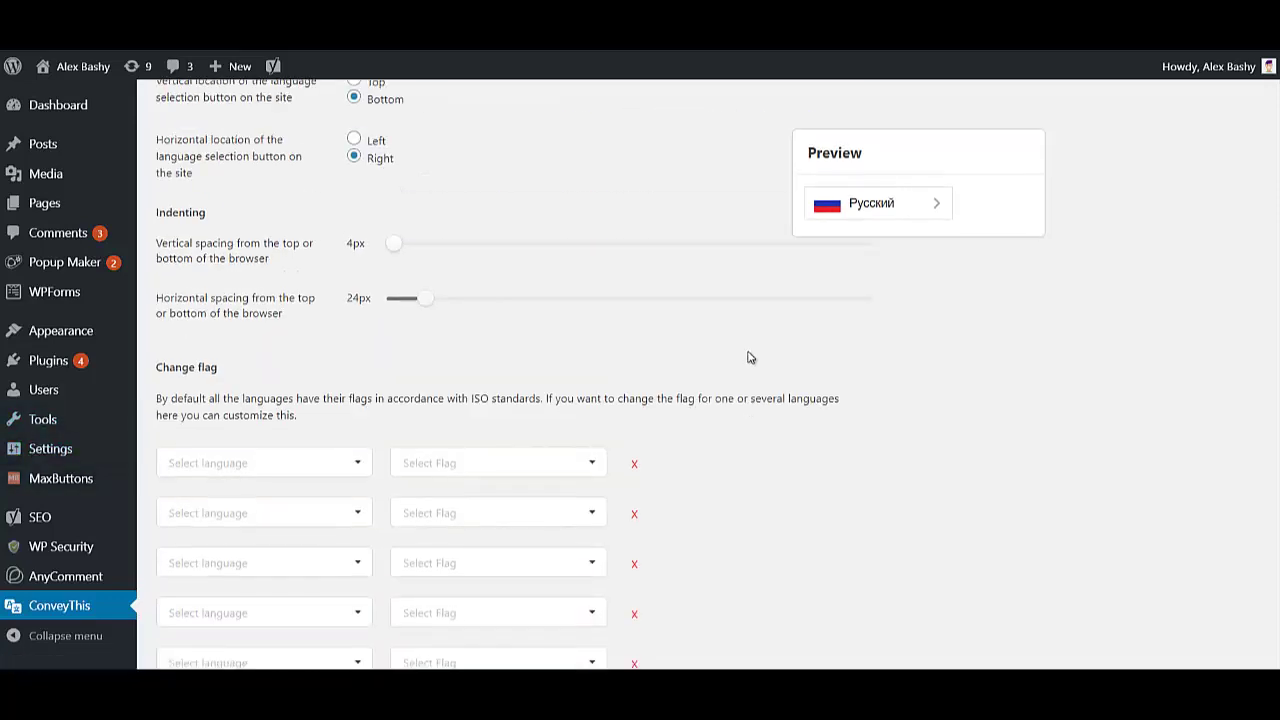
scroll(748, 357, up, 8)
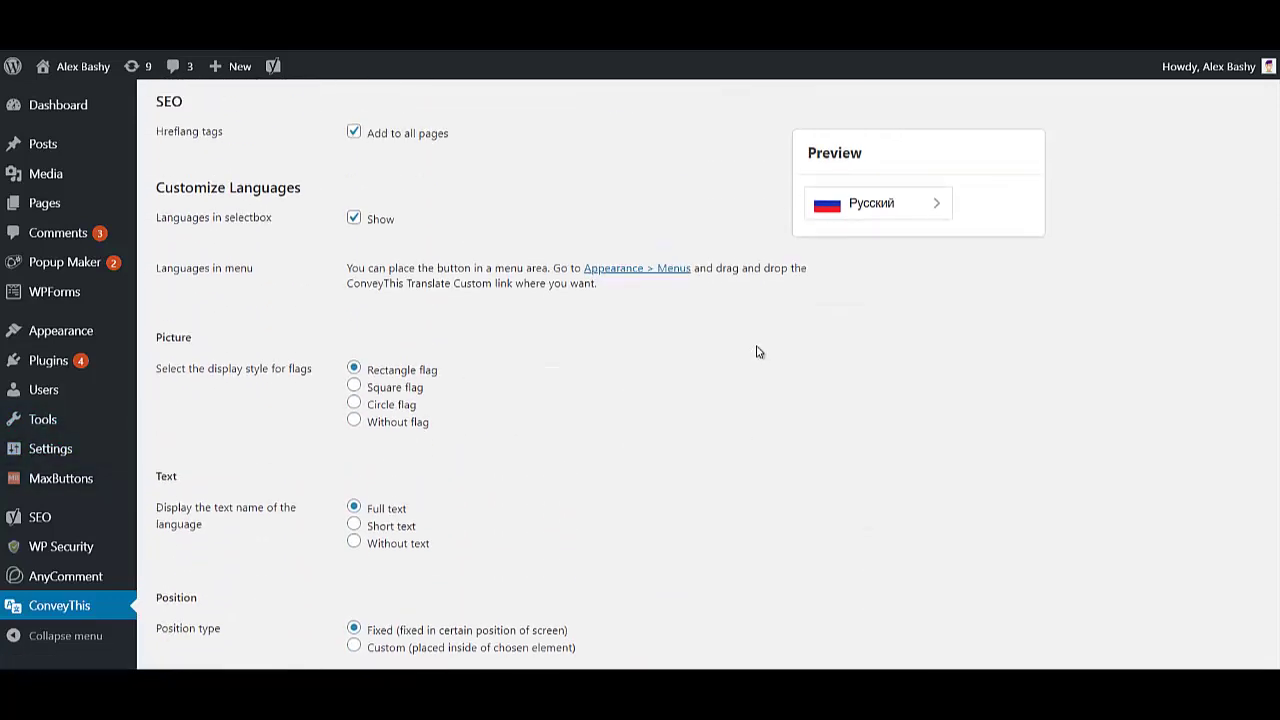
scroll(756, 352, down, 15)
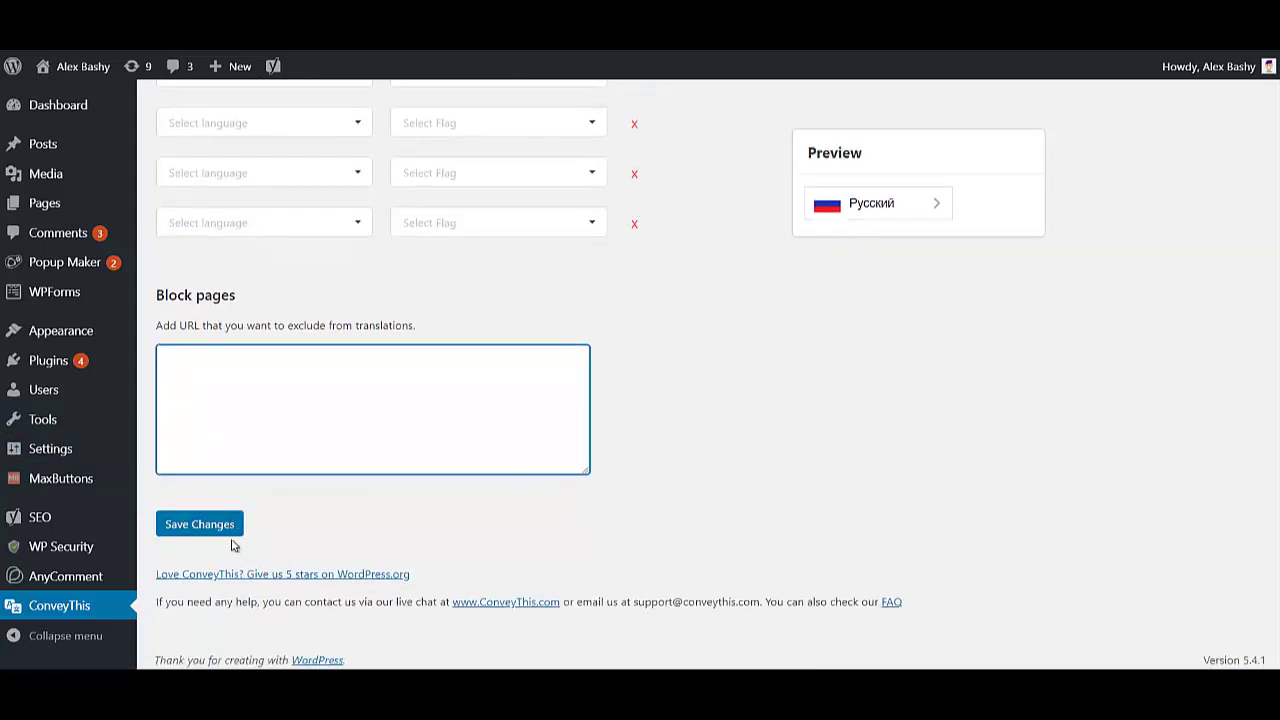
click(201, 527)
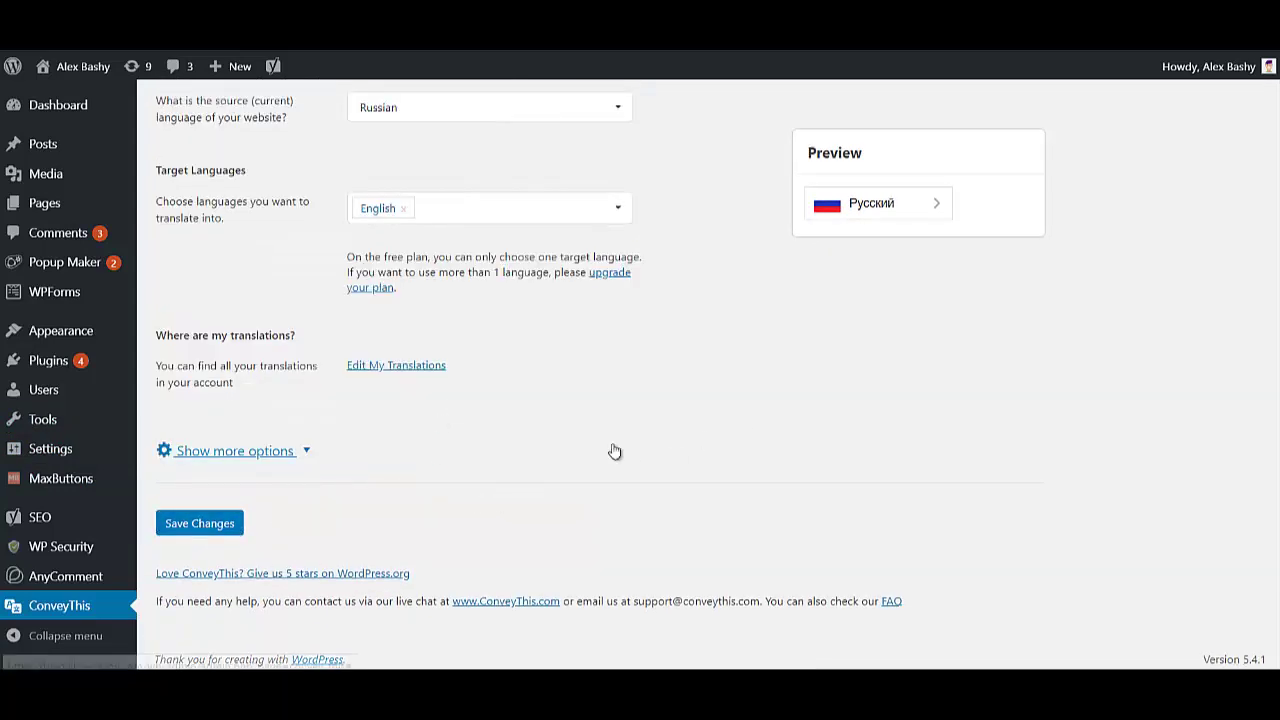
scroll(622, 445, up, 1)
scroll(624, 431, up, 2)
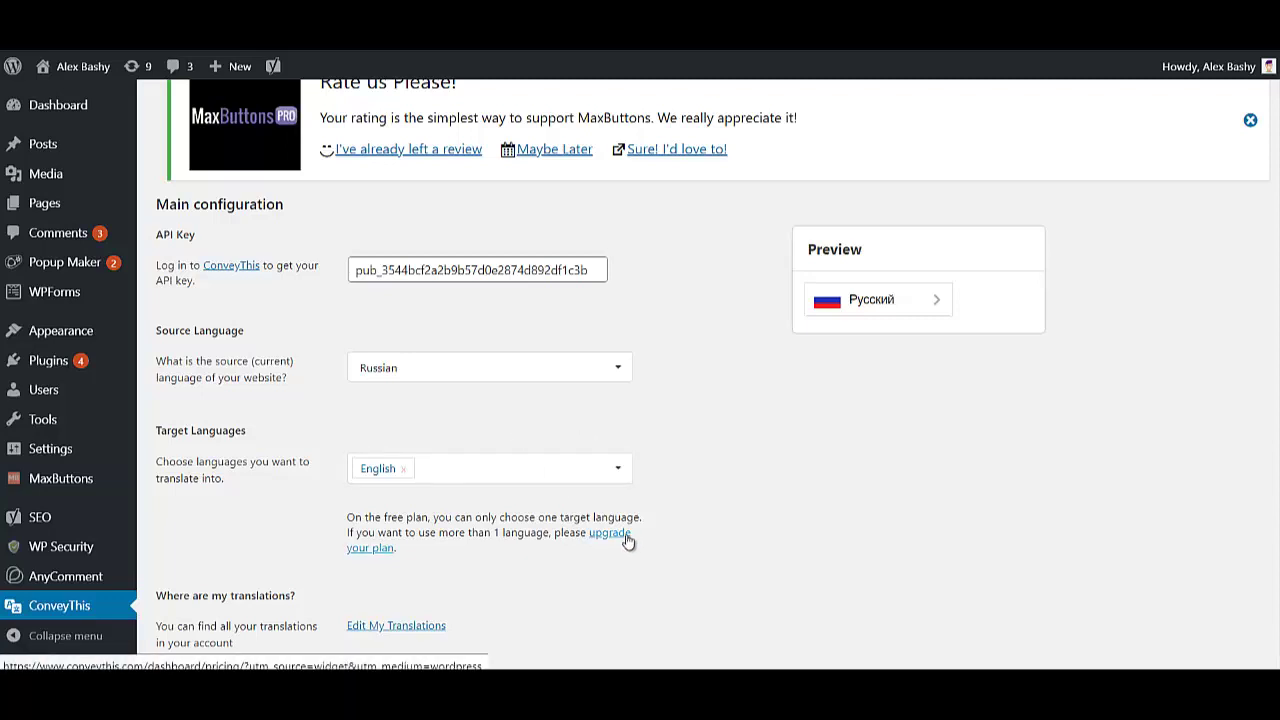
- Change the website's source language to English in the main configuration
click(478, 368)
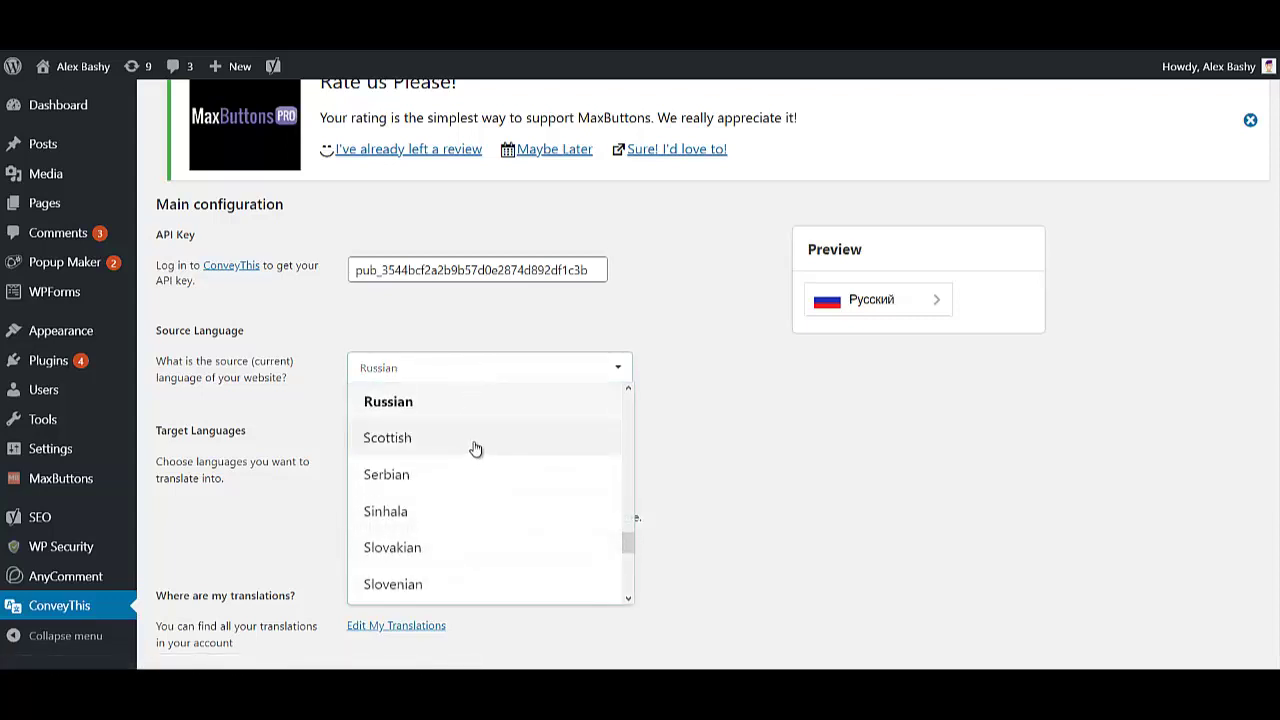
scroll(474, 450, up, 20)
scroll(517, 448, up, 2)
scroll(517, 448, down, 4)
scroll(517, 448, up, 6)
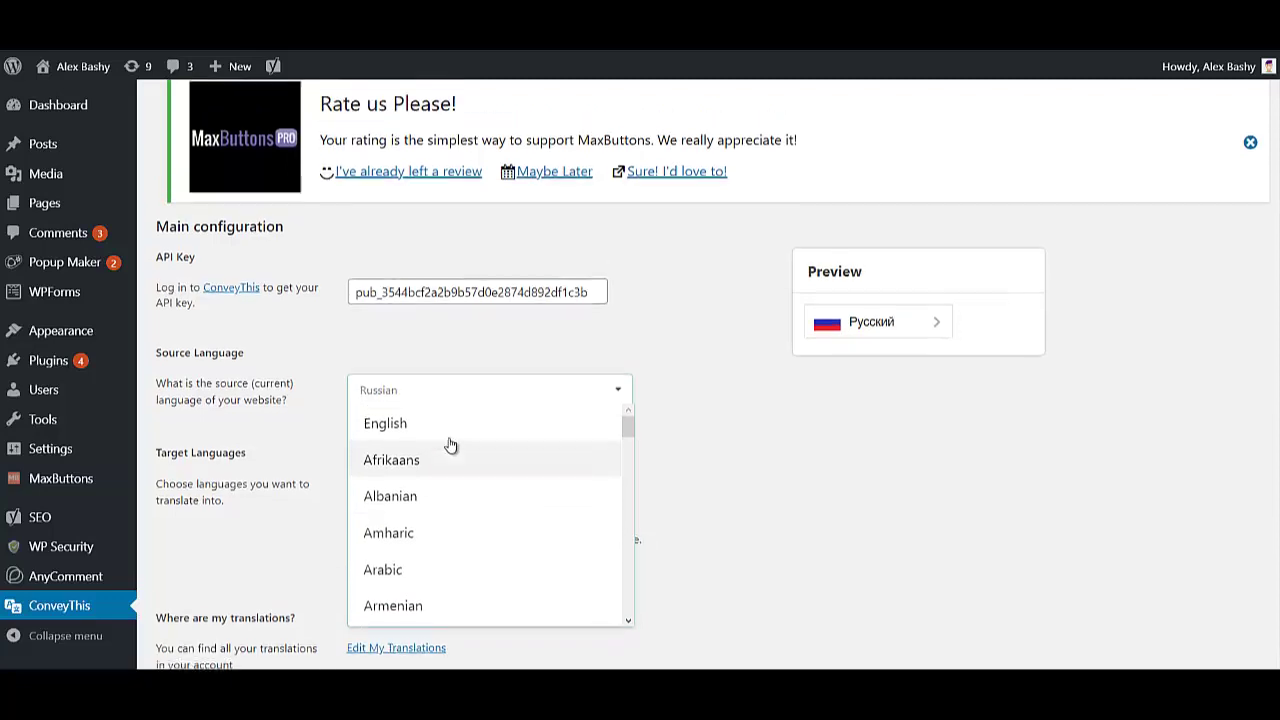
click(451, 441)
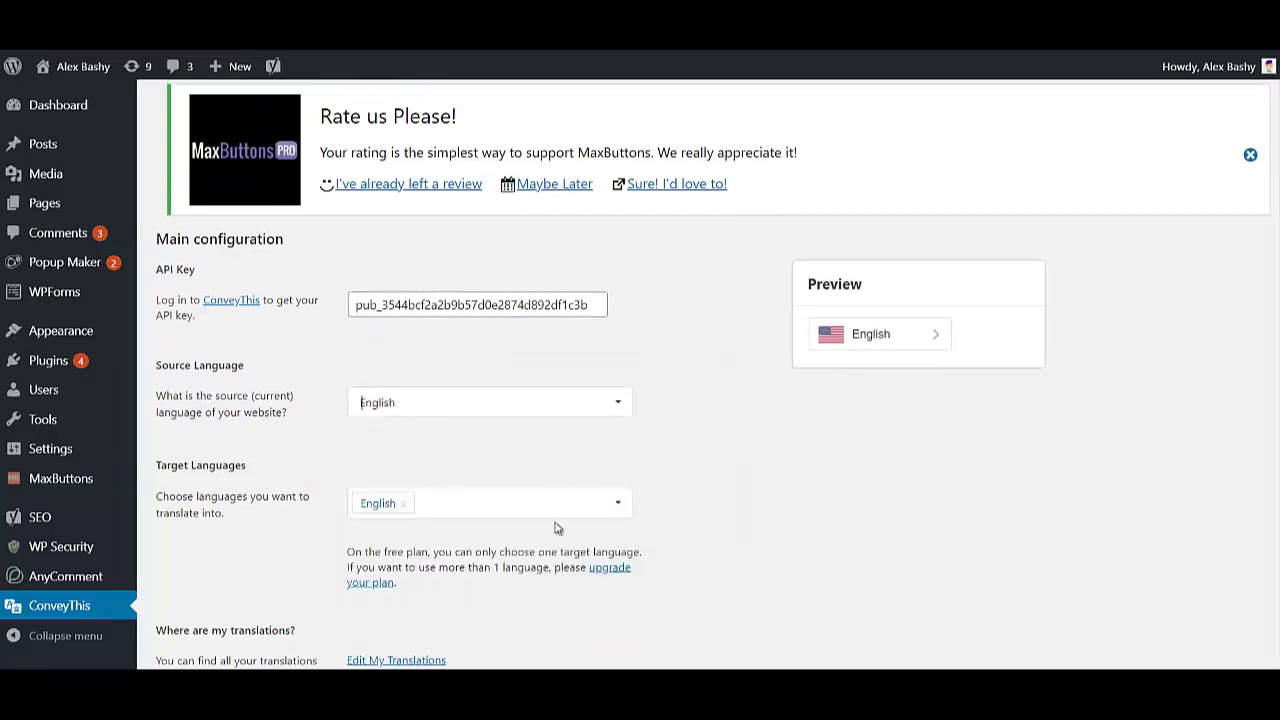
- Replace the English target language with Russian
click(403, 504)
click(397, 503)
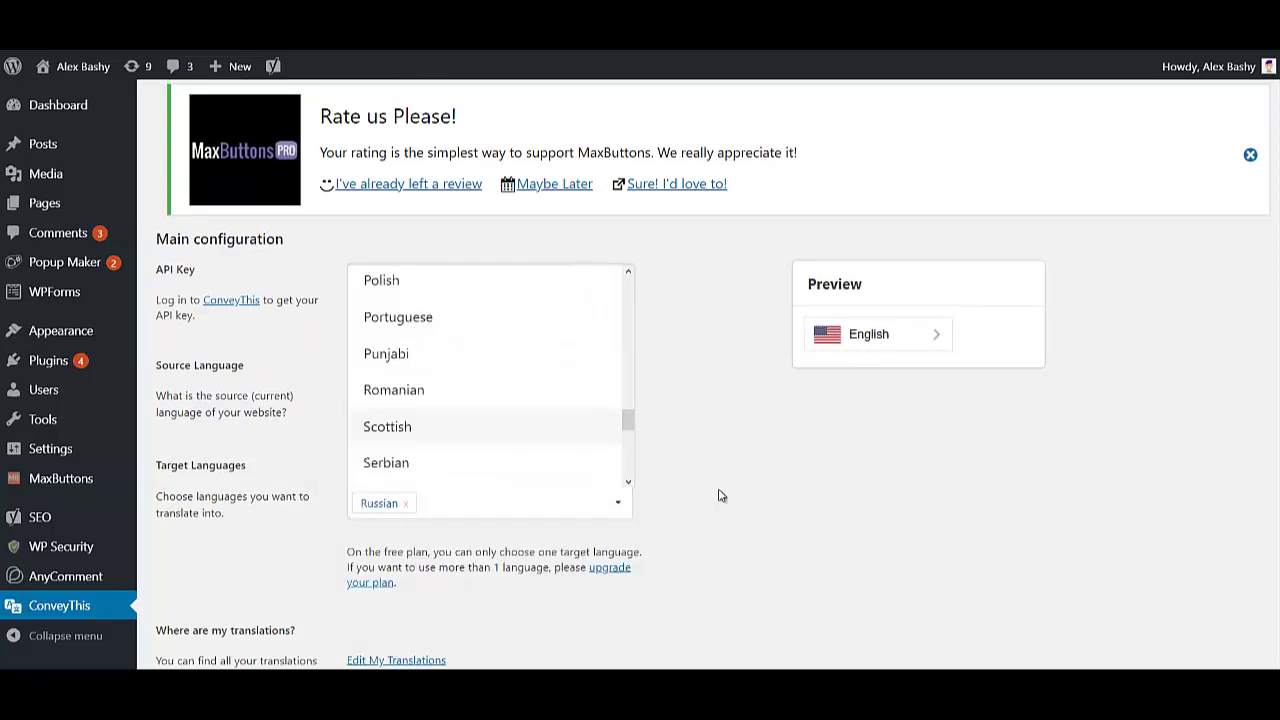
click(718, 495)
- Set the language button's vertical location to Top in the additional options, and save the plugin settings
scroll(411, 548, down, 3)
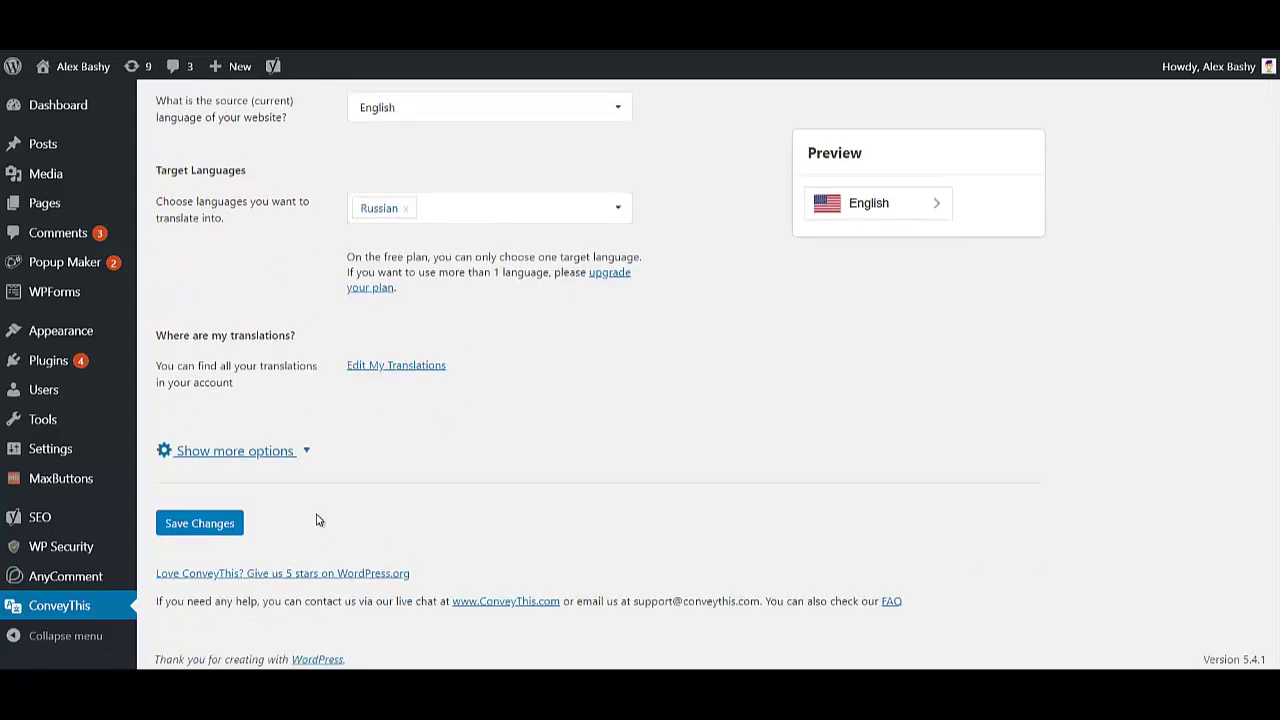
click(236, 456)
scroll(351, 551, down, 6)
scroll(352, 548, down, 5)
scroll(350, 540, up, 1)
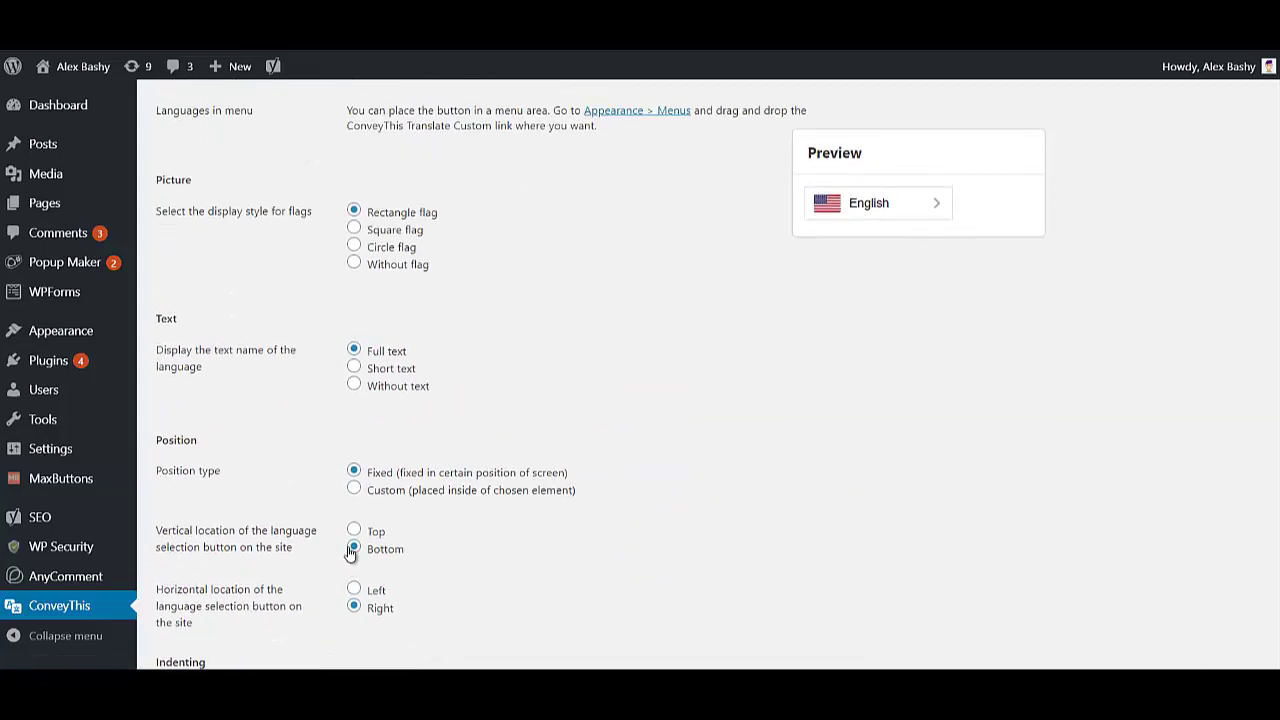
scroll(345, 512, down, 2)
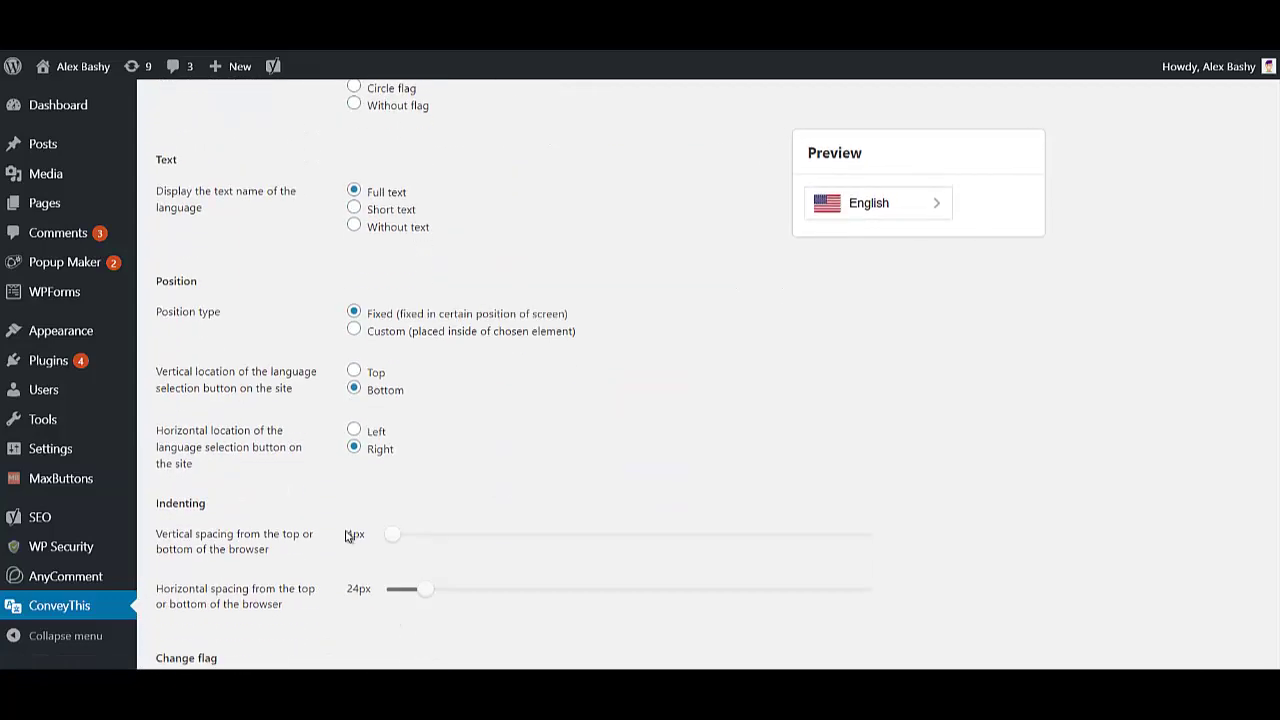
click(355, 372)
scroll(546, 480, down, 3)
scroll(546, 483, up, 3)
scroll(331, 583, down, 7)
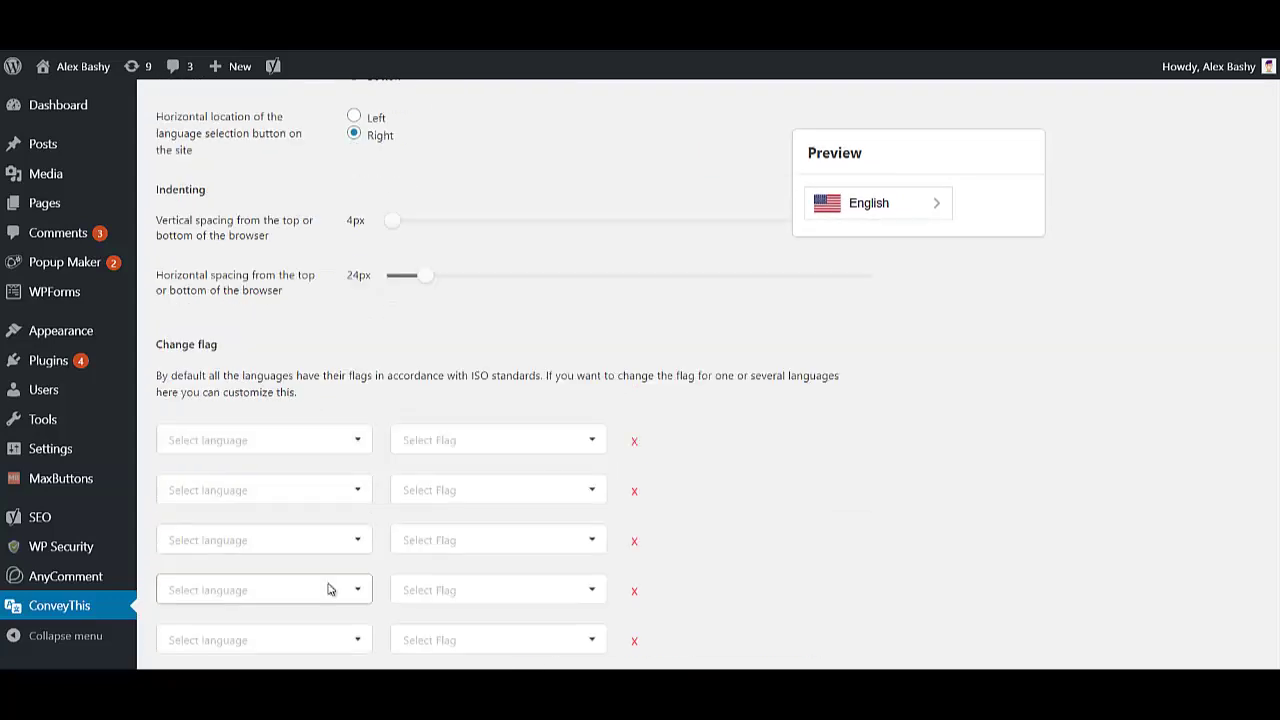
click(200, 526)
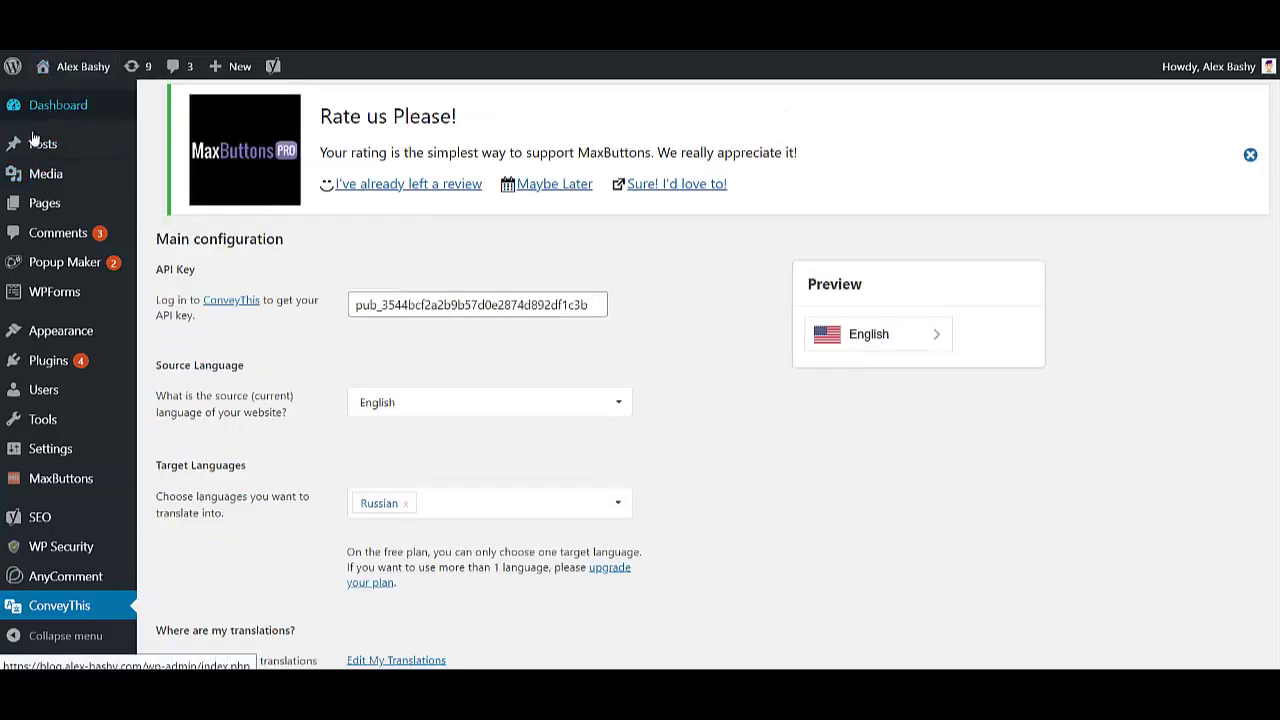
- View the published page titled Page on the site and examine its English content and the language button's placement
click(55, 208)
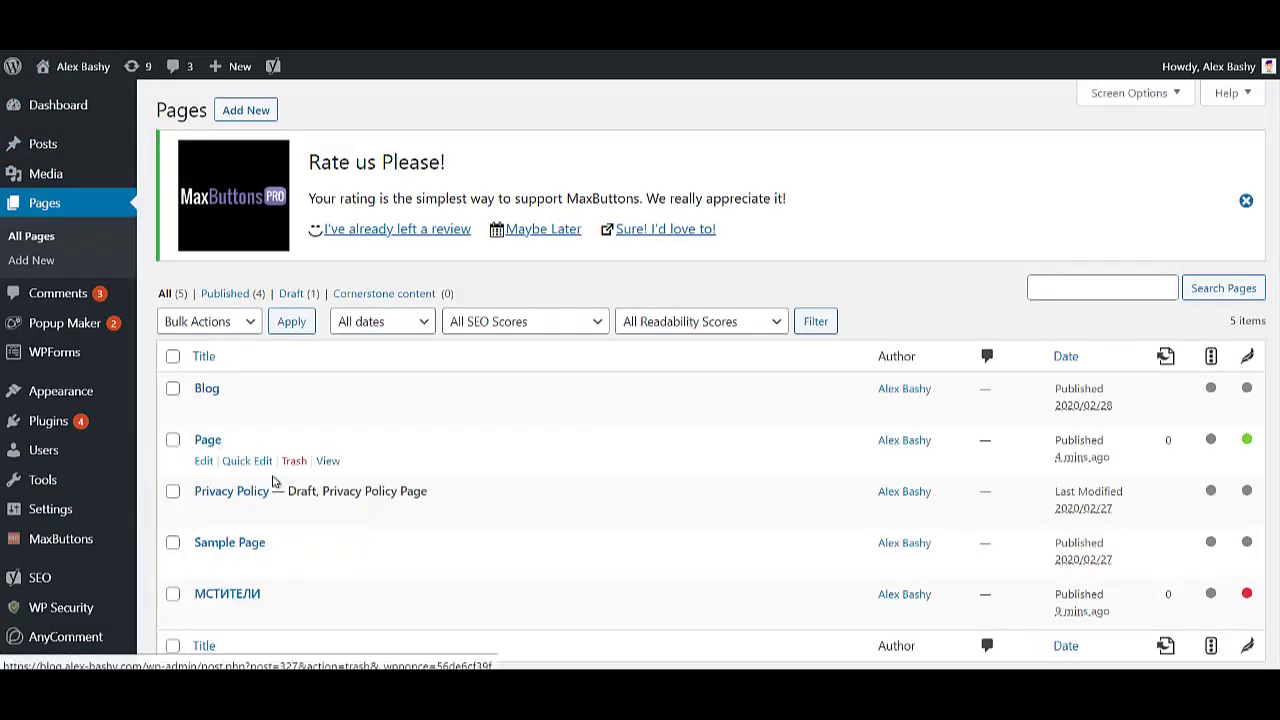
click(328, 464)
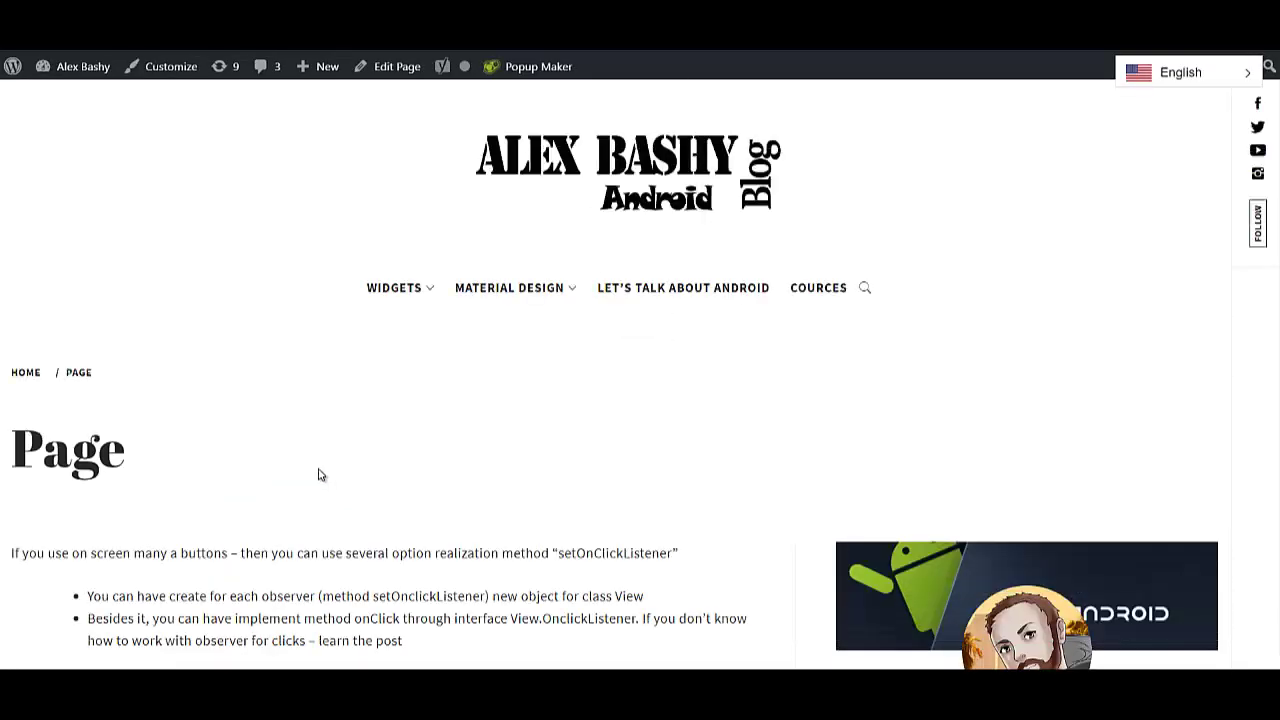
scroll(300, 478, down, 1)
scroll(295, 478, down, 4)
scroll(88, 335, up, 3)
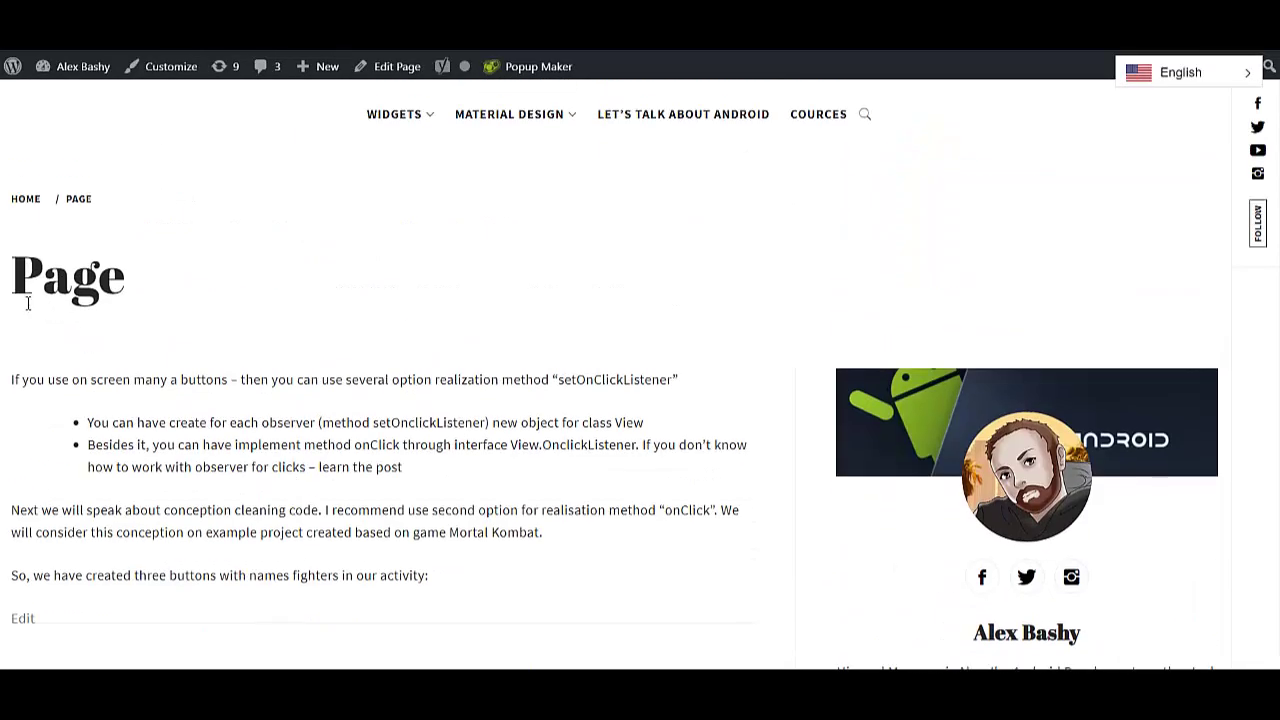
scroll(138, 310, down, 3)
scroll(434, 337, up, 4)
scroll(409, 371, down, 3)
scroll(390, 401, down, 2)
scroll(1188, 477, up, 6)
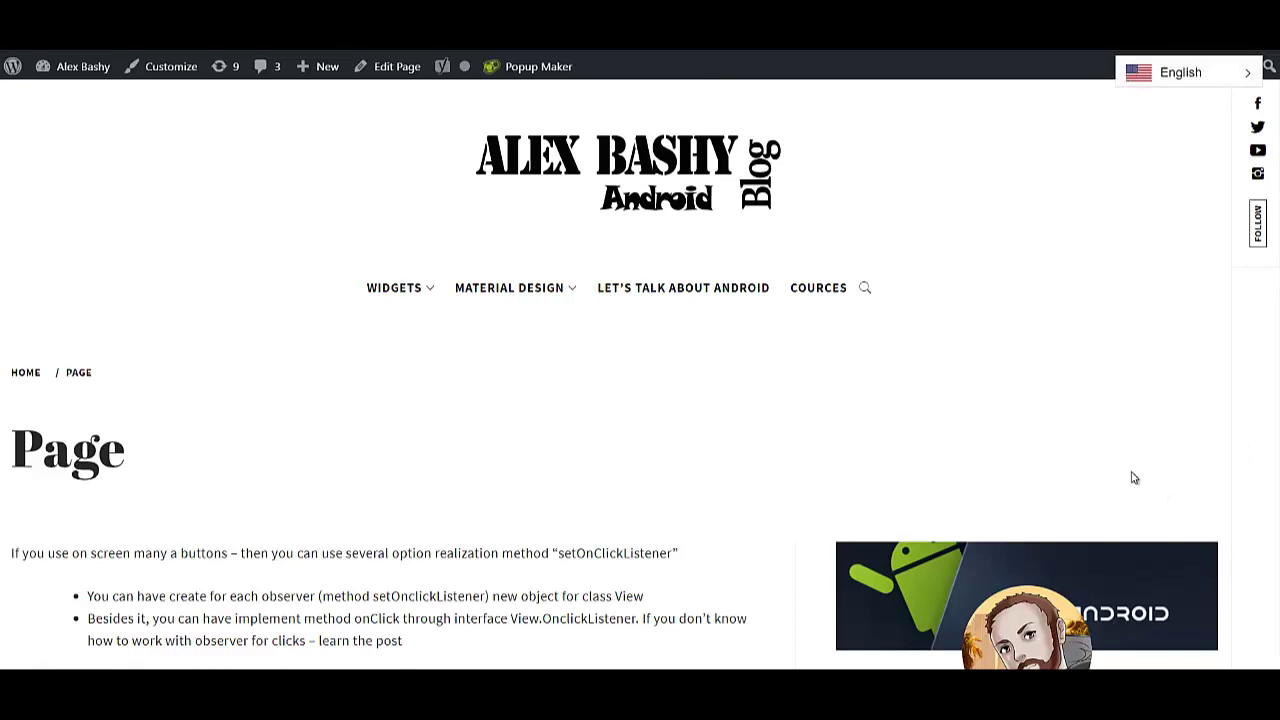
scroll(322, 502, down, 5)
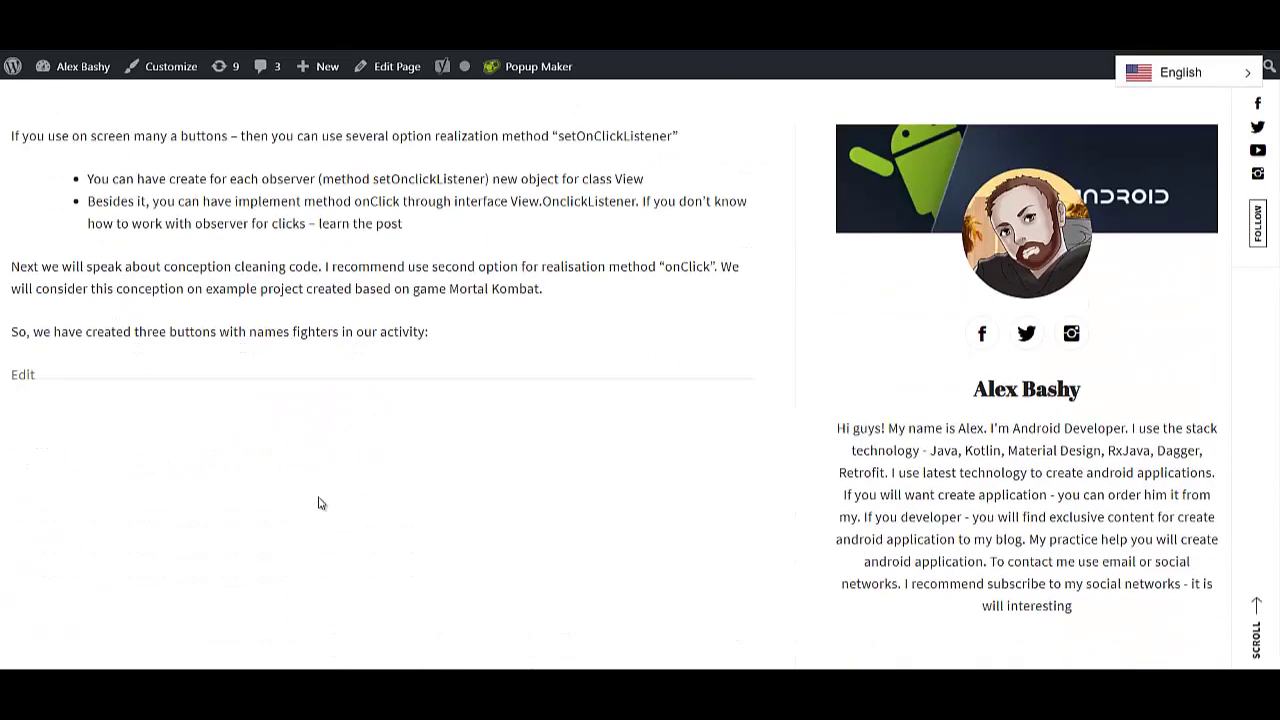
scroll(320, 500, up, 3)
scroll(320, 500, down, 2)
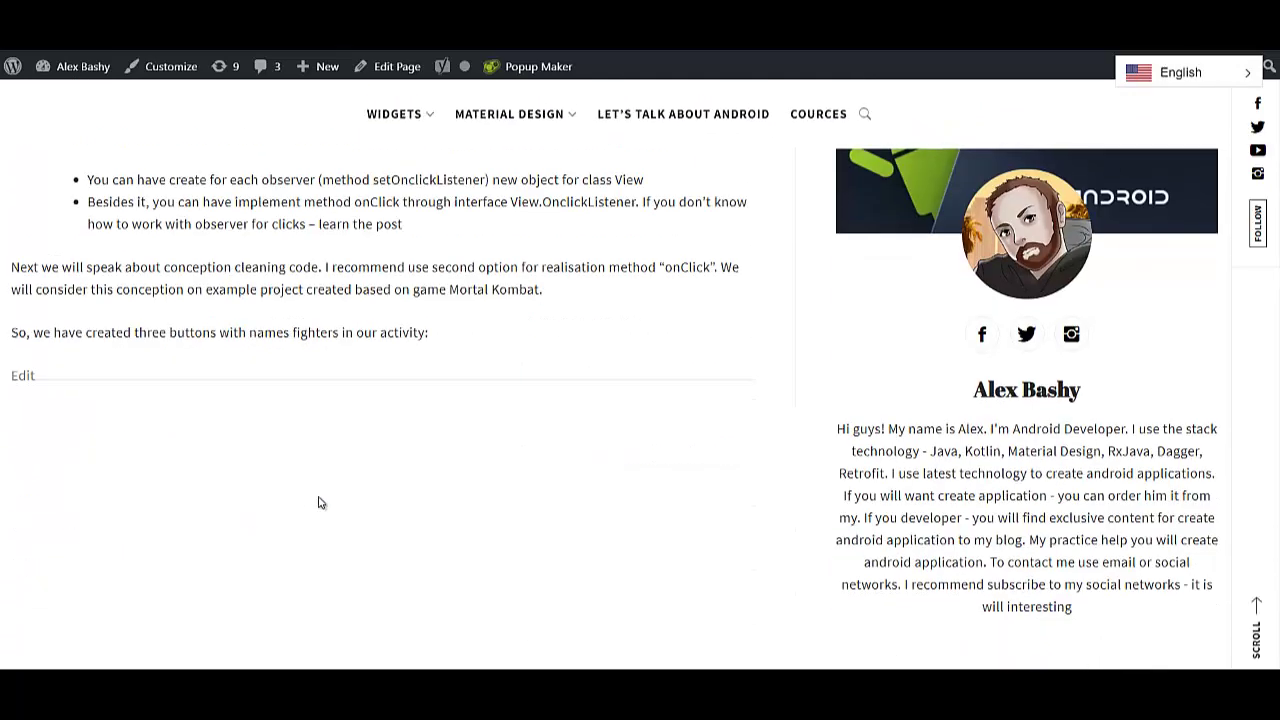
- Expand the site's language switcher to check the Russian option on the published page
click(1190, 78)
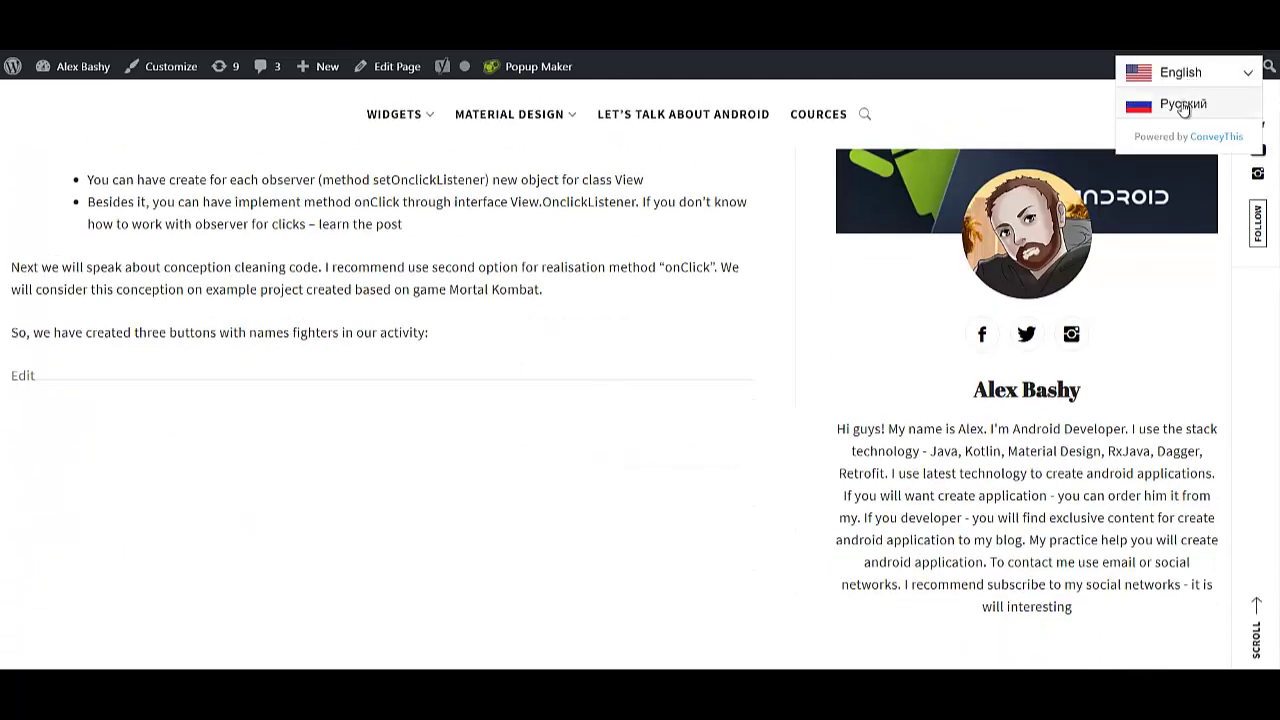
scroll(723, 309, up, 3)
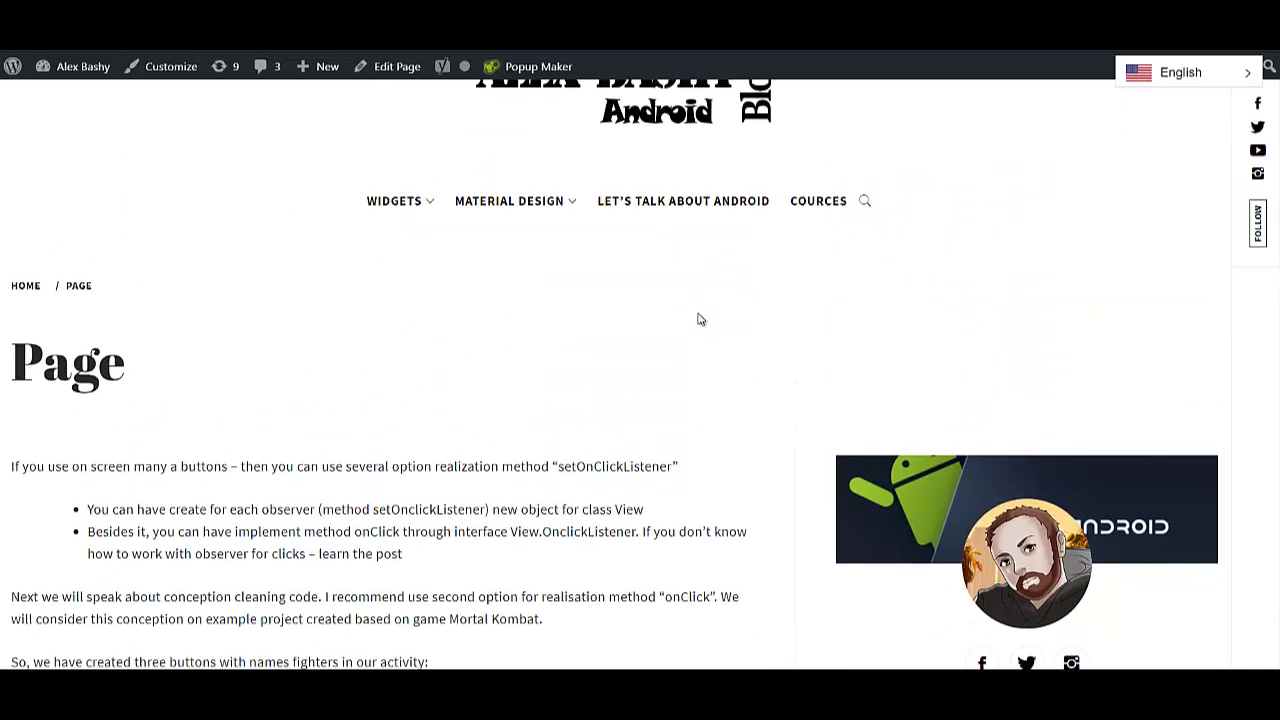
scroll(700, 319, down, 2)
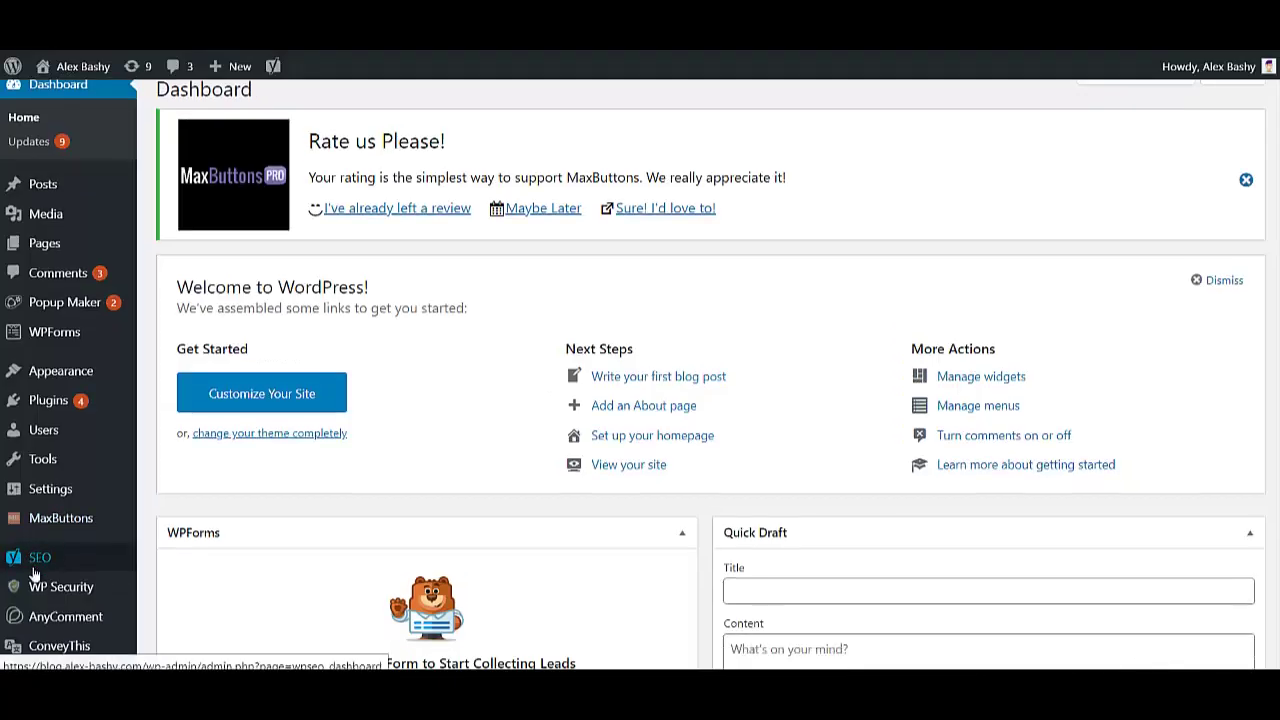
- Reopen the ConveyThis plugin settings and go to the blog domain's translations in the ConveyThis account
scroll(60, 570, down, 6)
scroll(40, 610, down, 2)
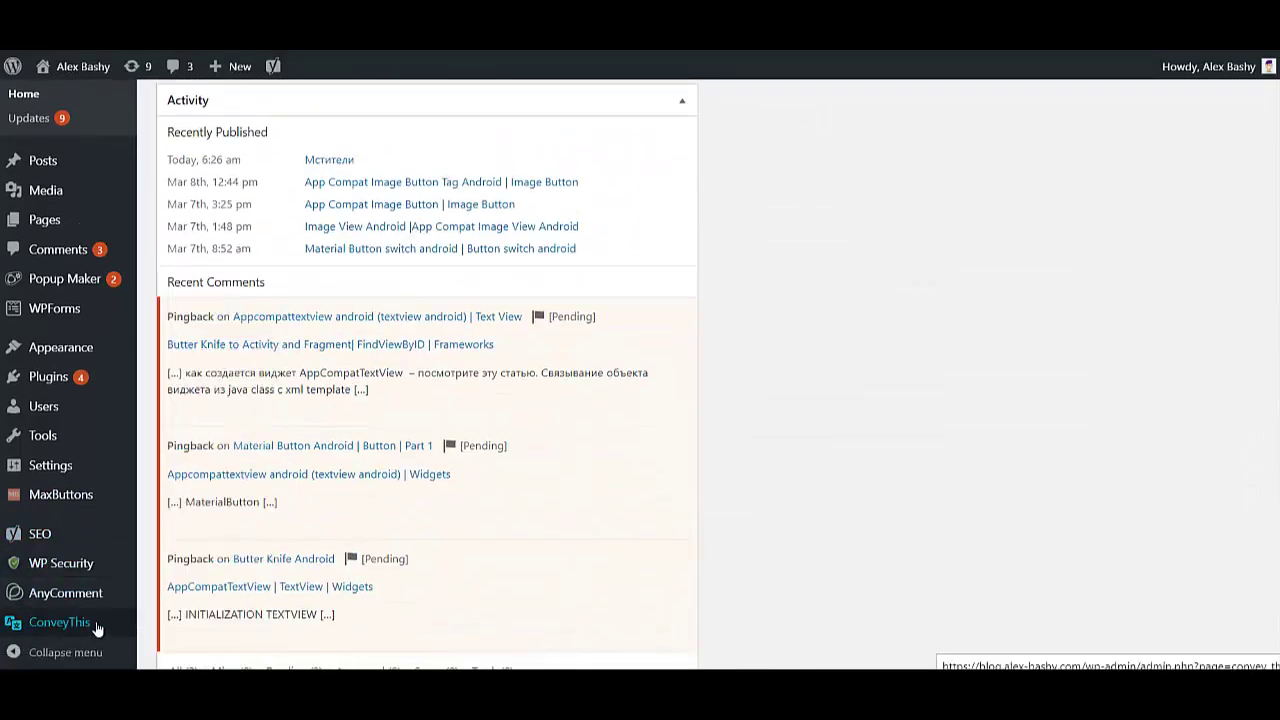
click(67, 621)
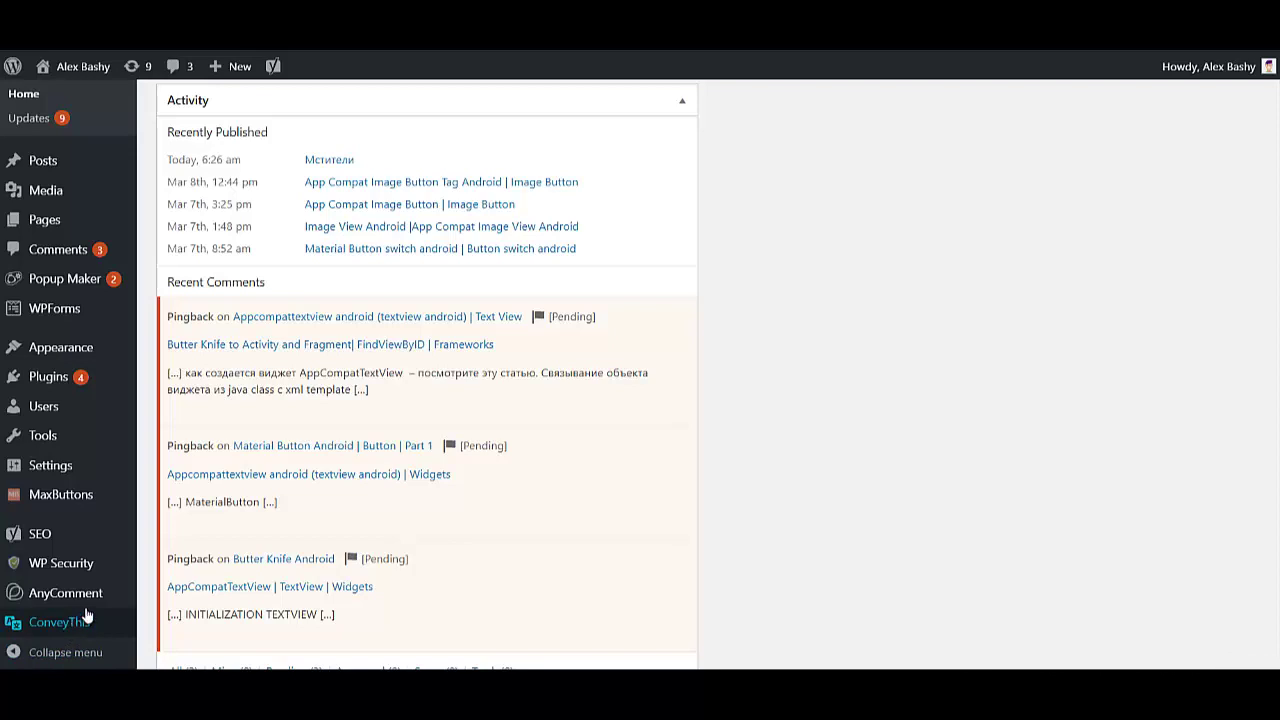
scroll(400, 470, down, 3)
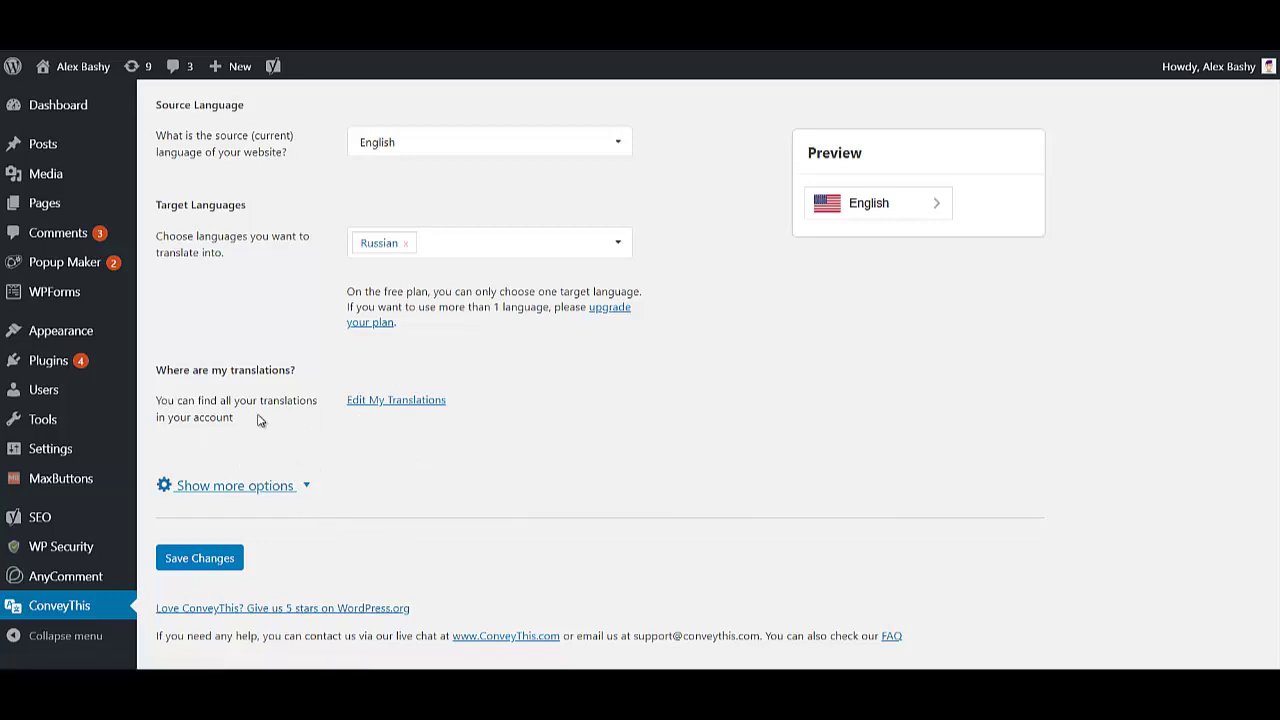
click(390, 404)
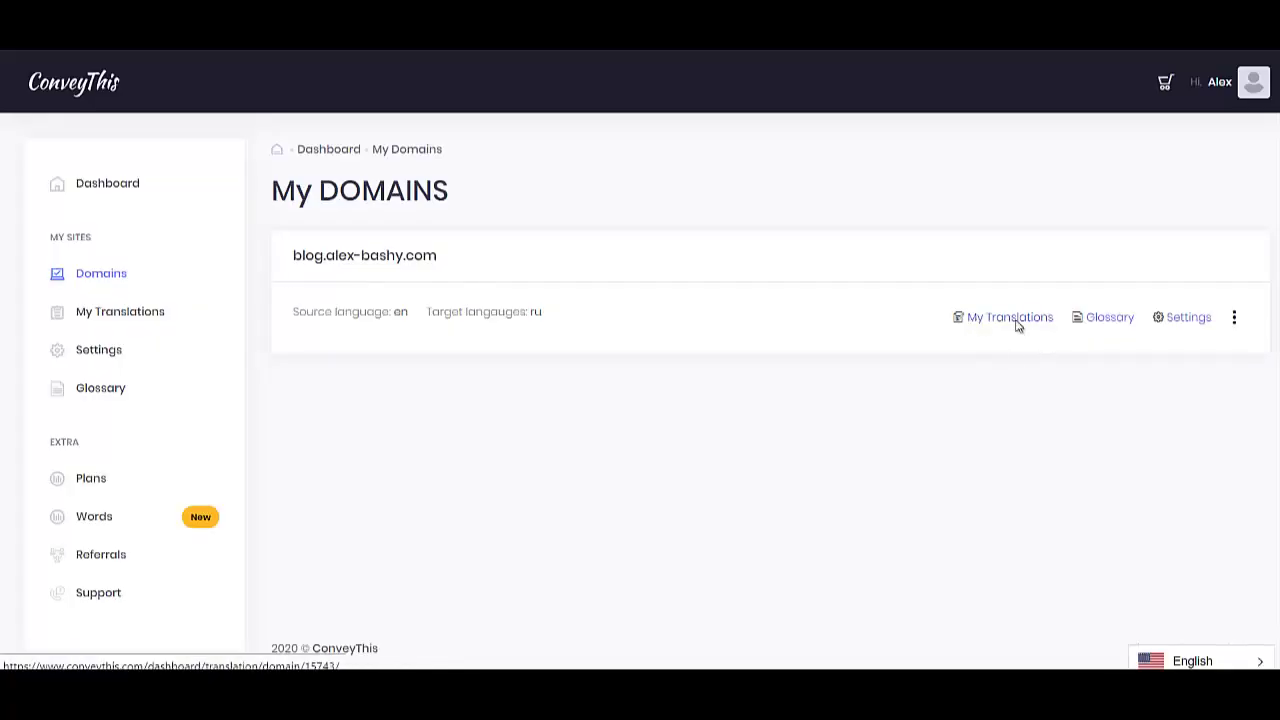
click(1010, 318)
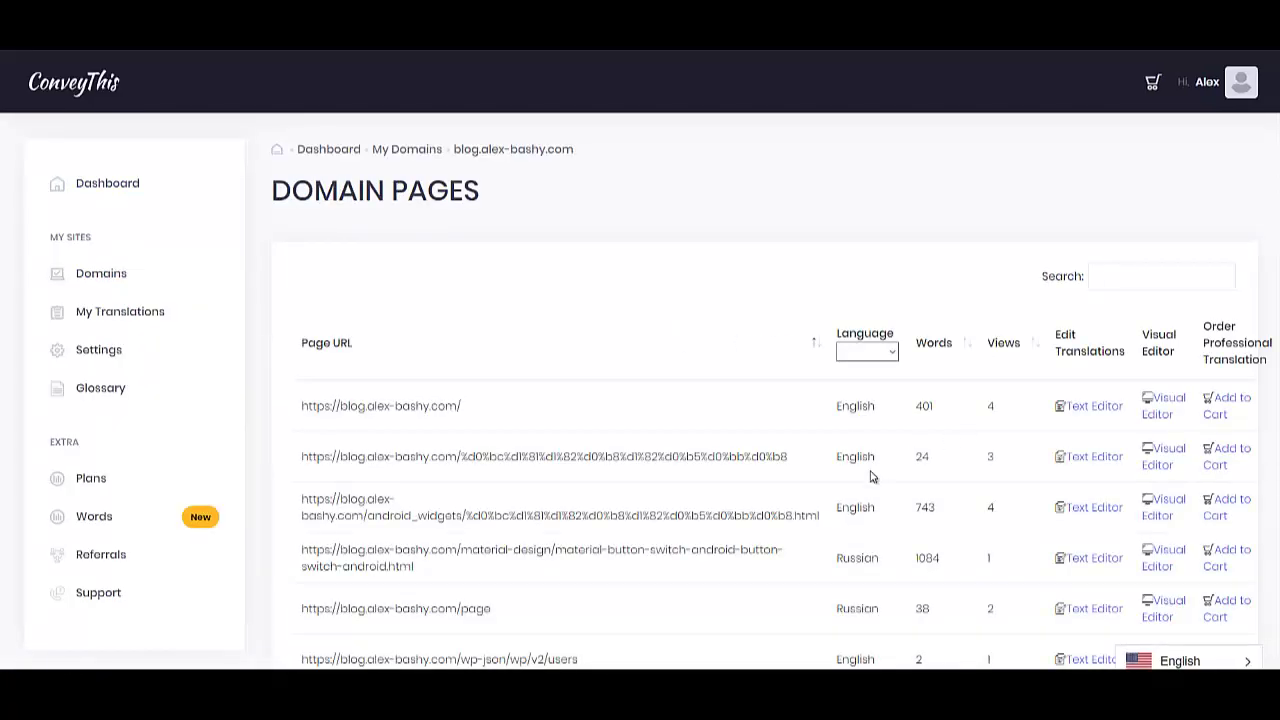
- Open the Russian translation of the blog's /page URL in the text editor
scroll(655, 433, down, 1)
scroll(655, 433, down, 3)
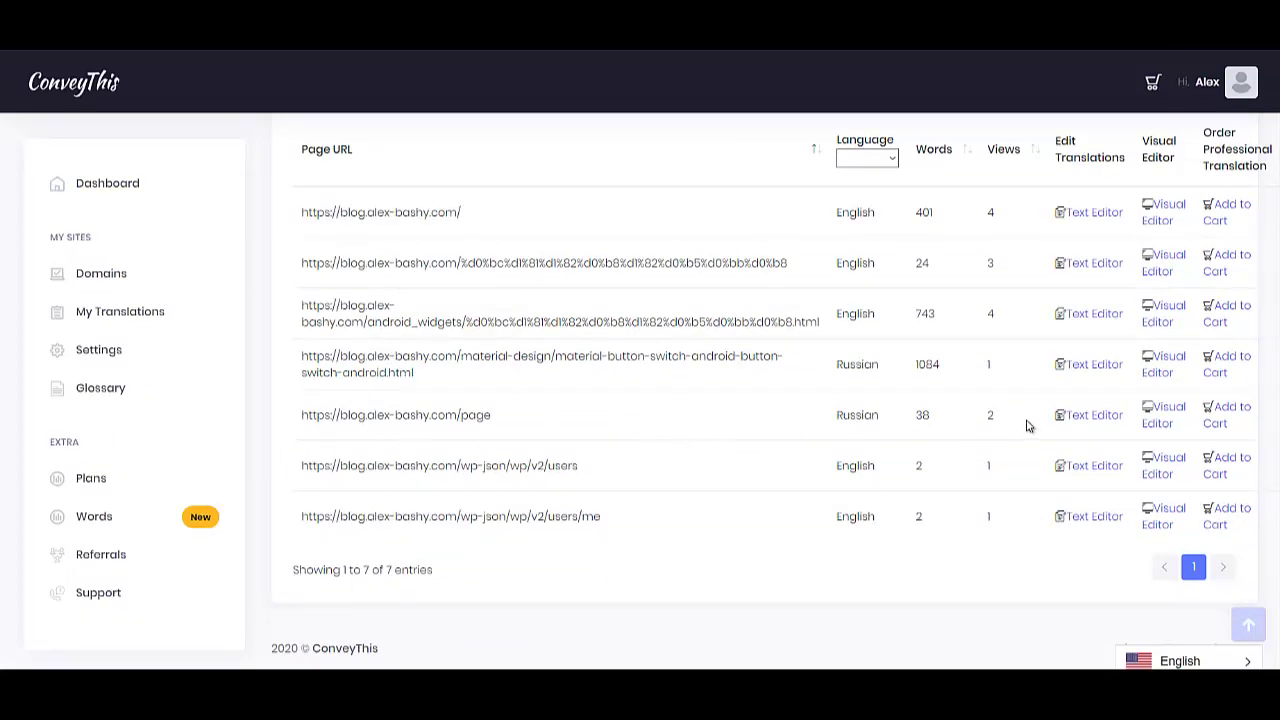
click(1100, 421)
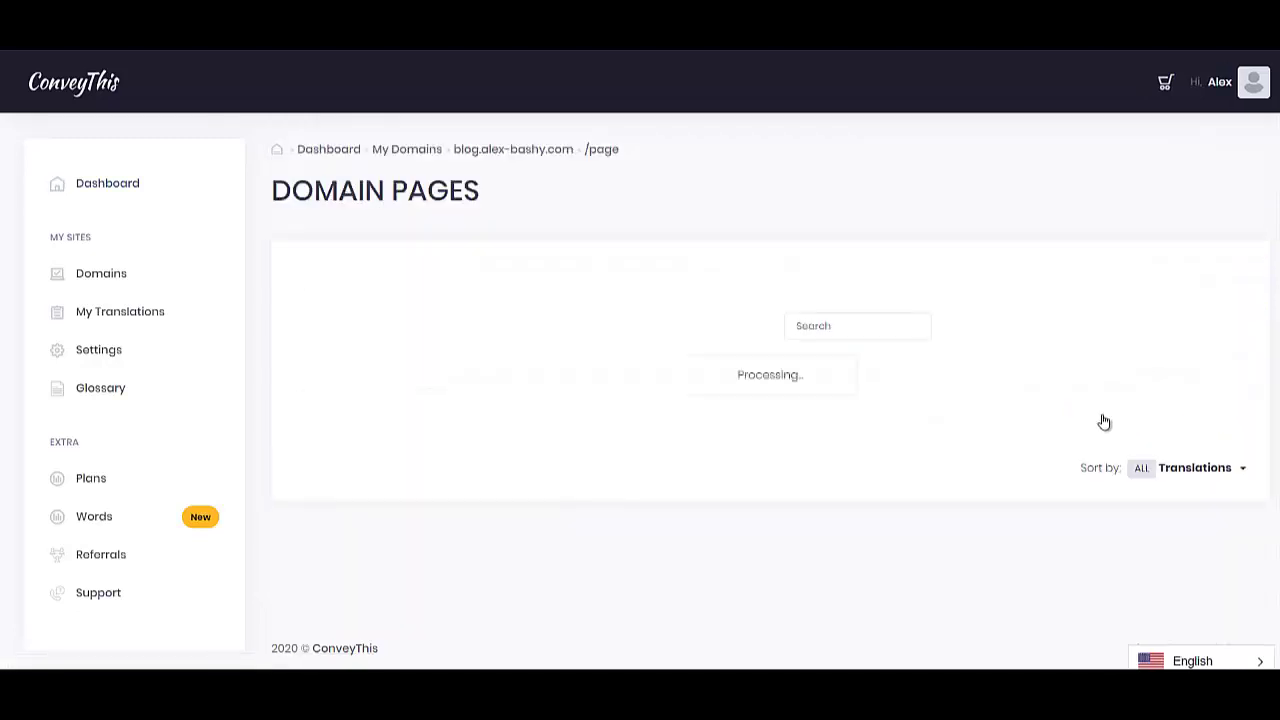
- Look through the machine-translated entries across the result pages and return to the first one
scroll(467, 440, down, 2)
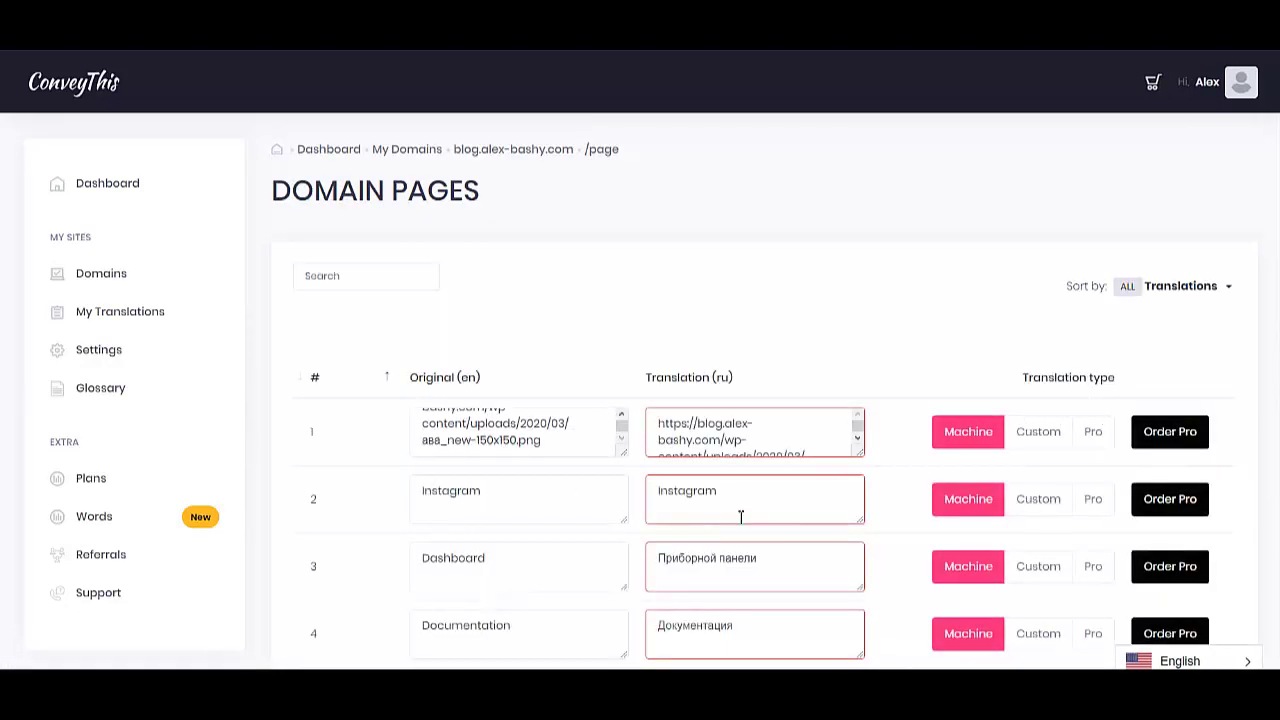
scroll(745, 519, down, 10)
scroll(515, 459, down, 4)
click(396, 558)
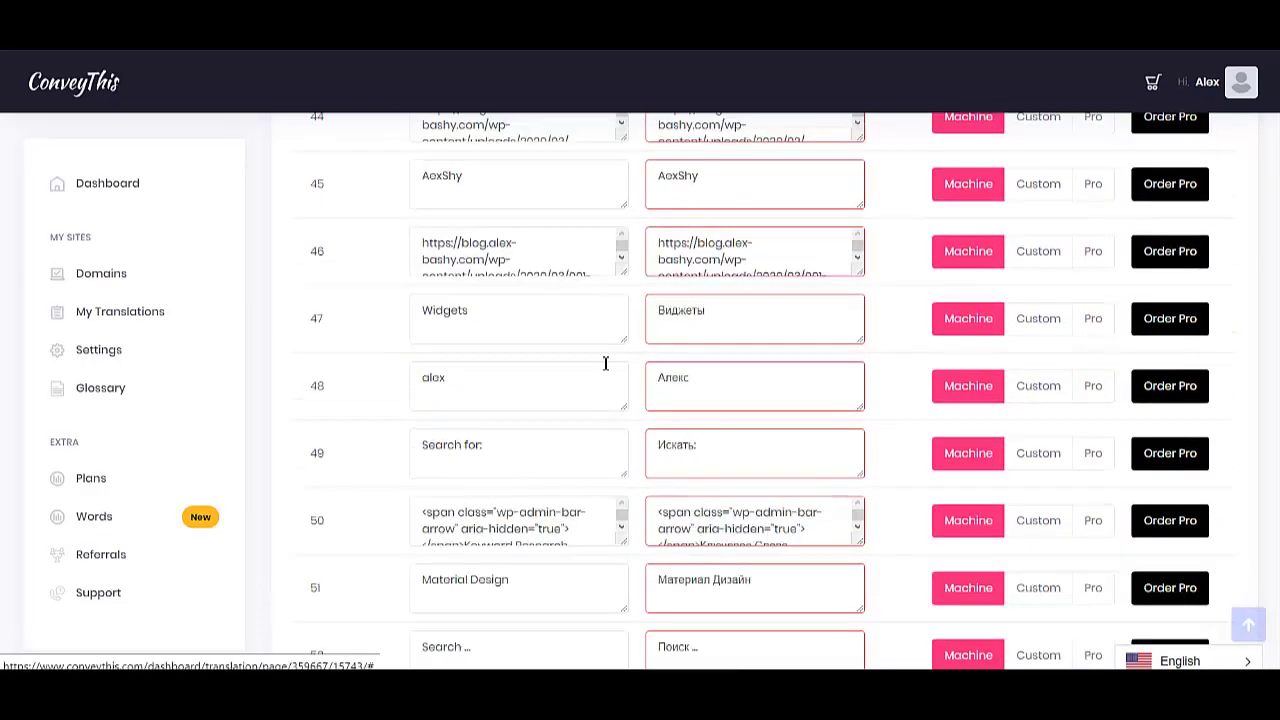
scroll(574, 394, up, 5)
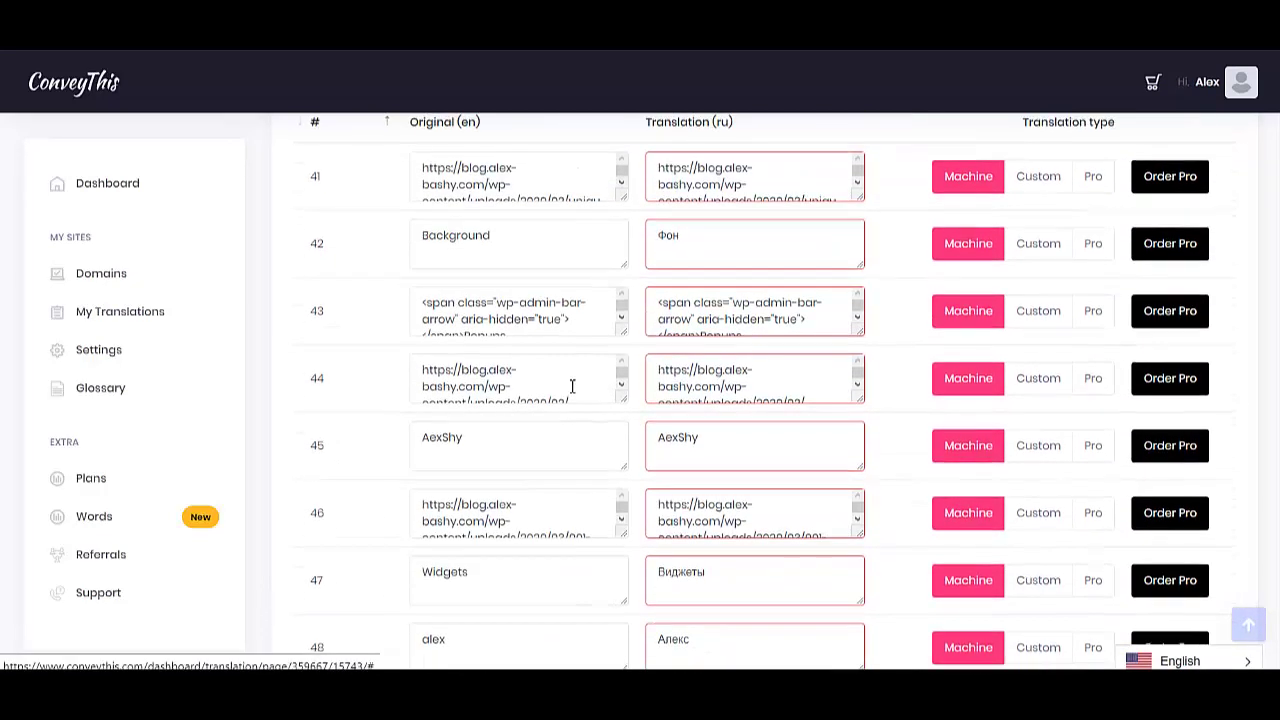
scroll(571, 392, down, 10)
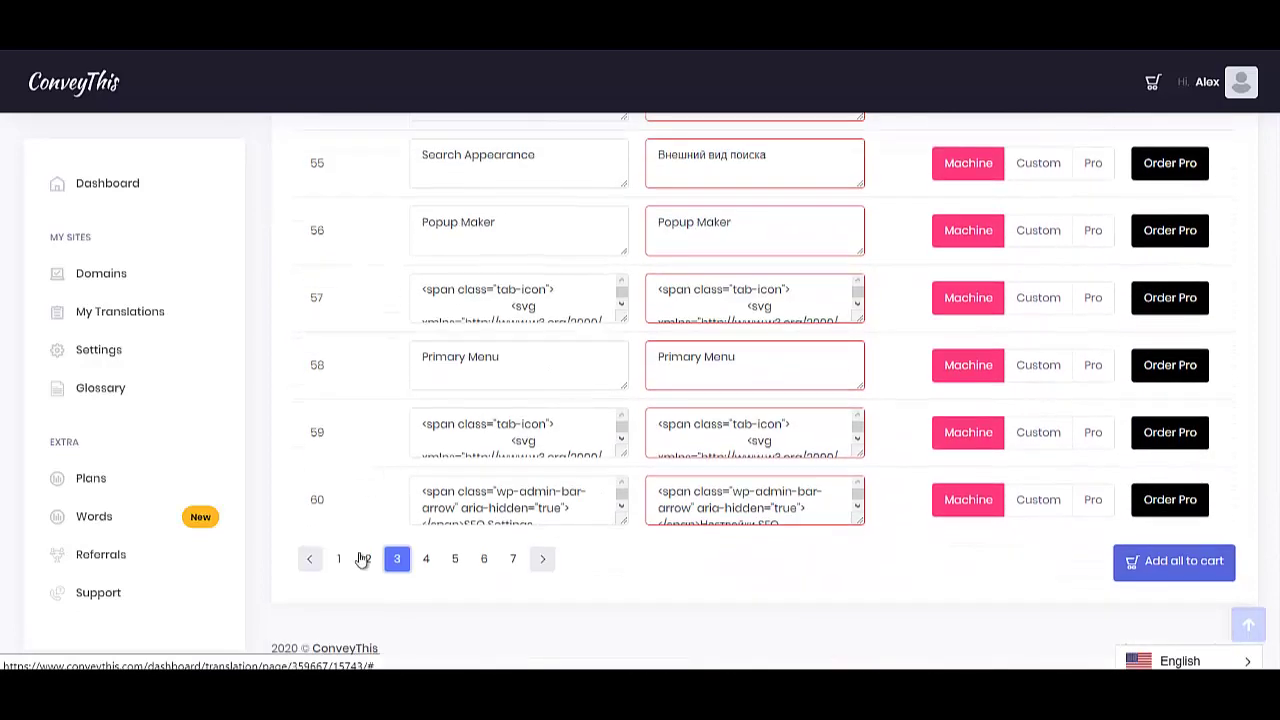
click(338, 566)
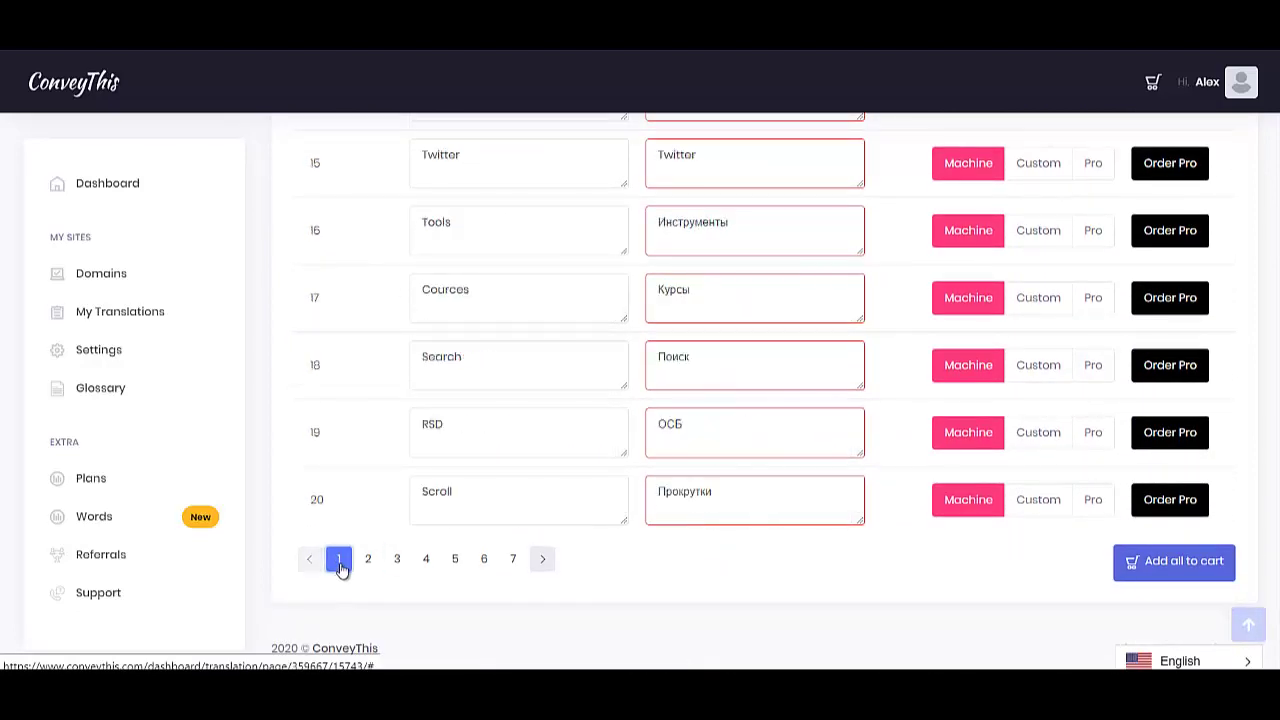
- Search the entries for "page" and give the original text "Page" the custom Russian translation "Страница"
scroll(500, 455, up, 3)
scroll(503, 446, up, 10)
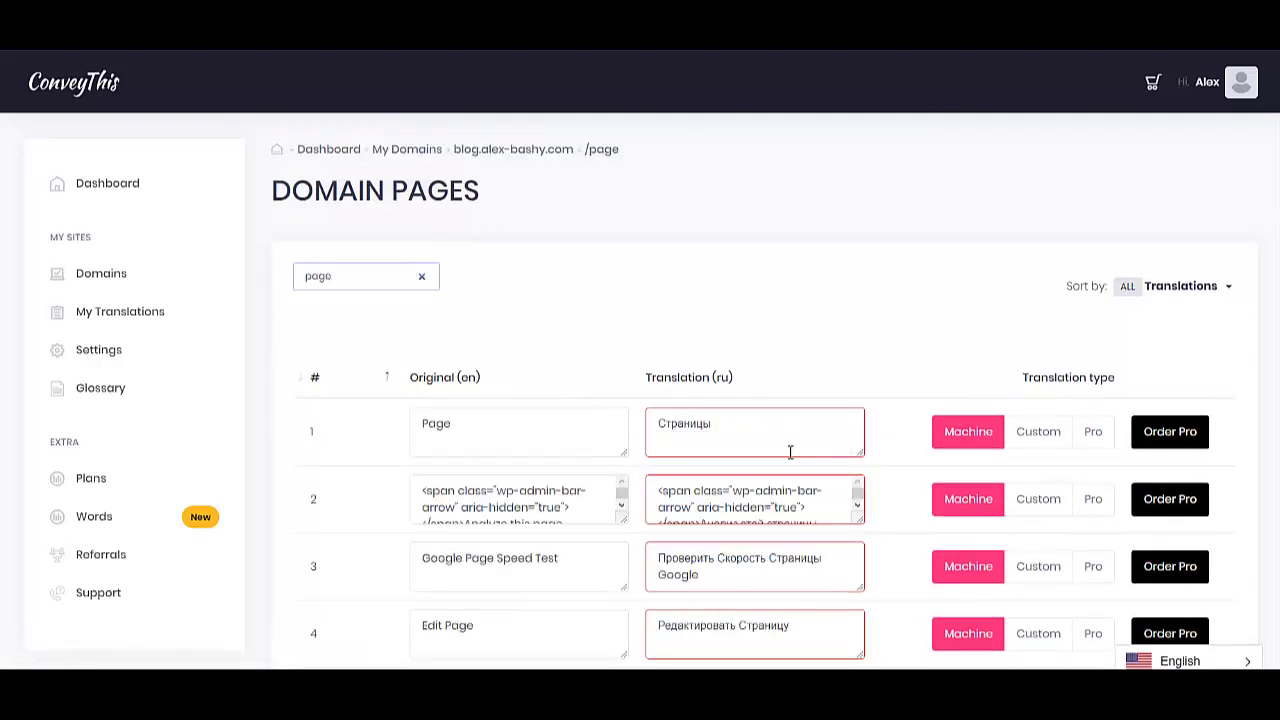
click(1036, 440)
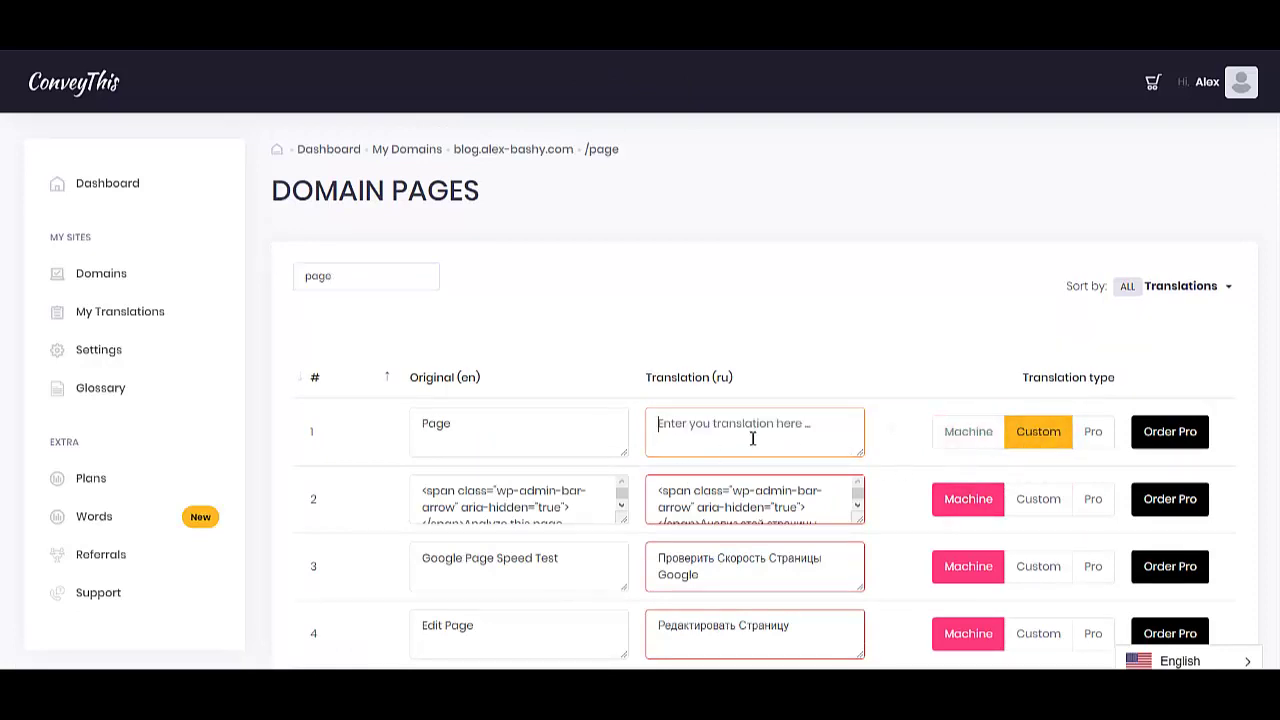
text(Стр)
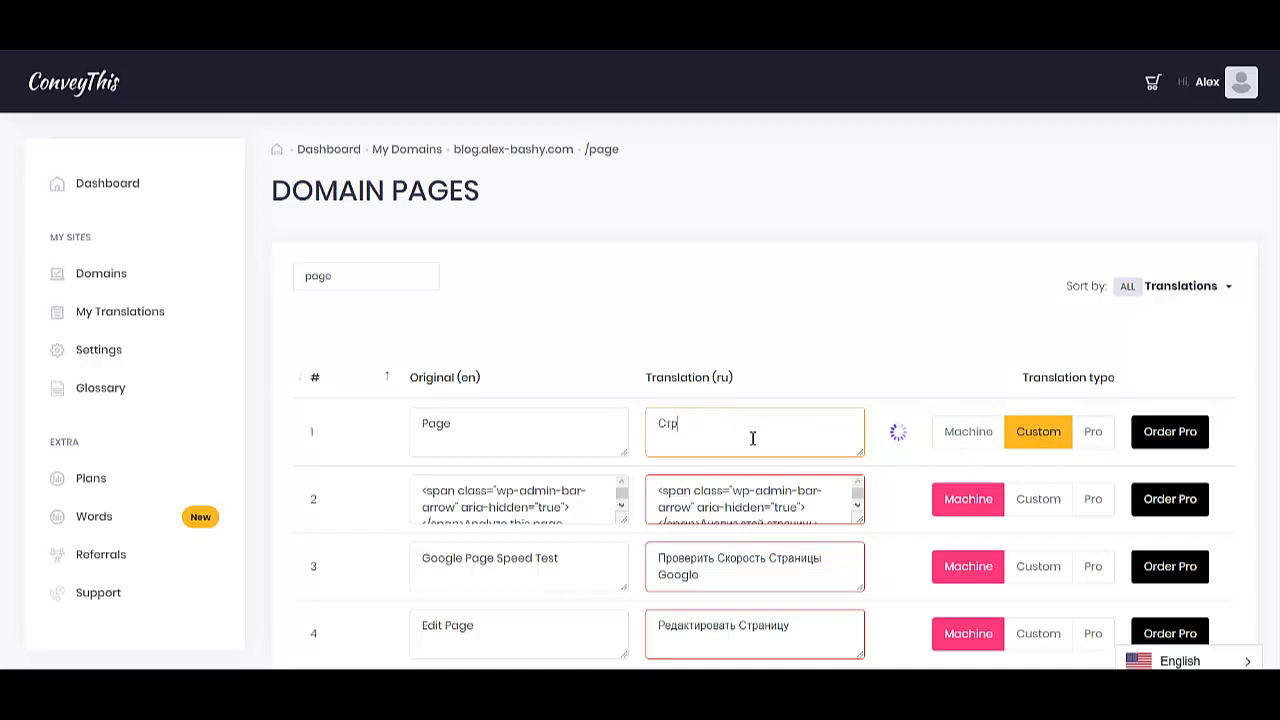
text(аница)
key(BackSpace)
text(аница)
scroll(795, 455, down, 5)
- Return to WordPress, view the published page titled "Page" and switch its language from English to Russian
key(ctrl+shift+Tab)
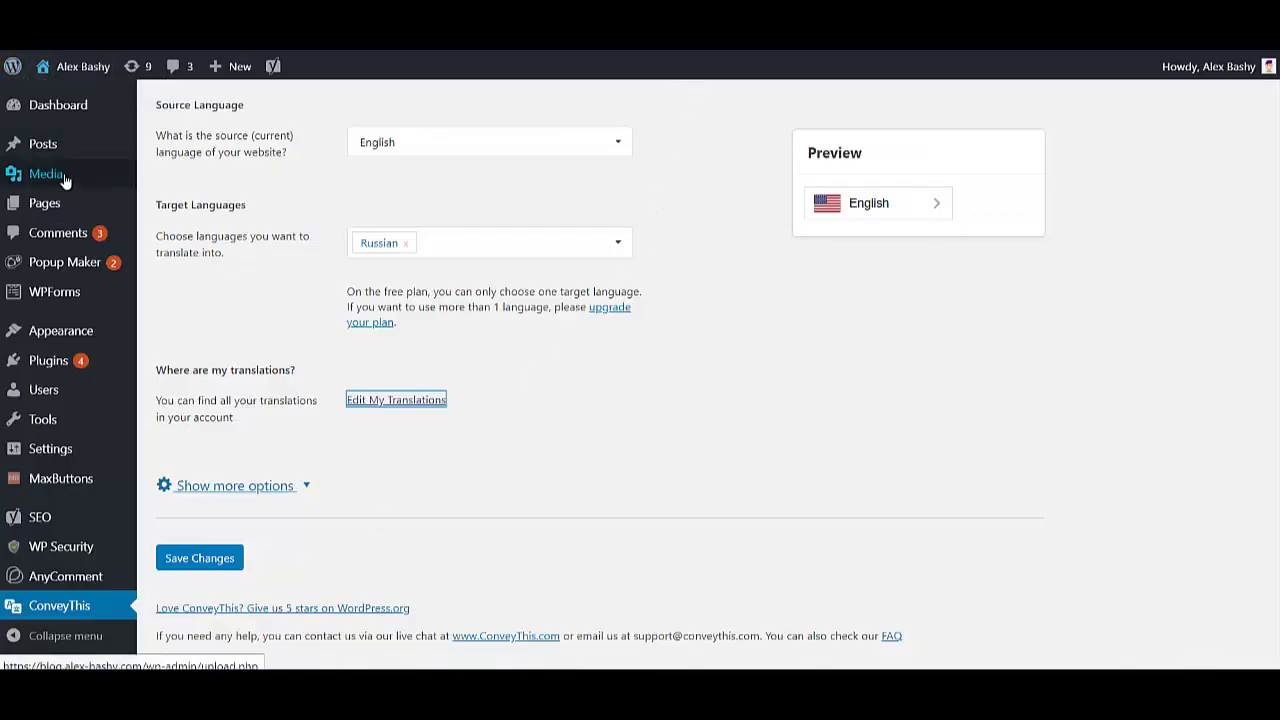
click(70, 207)
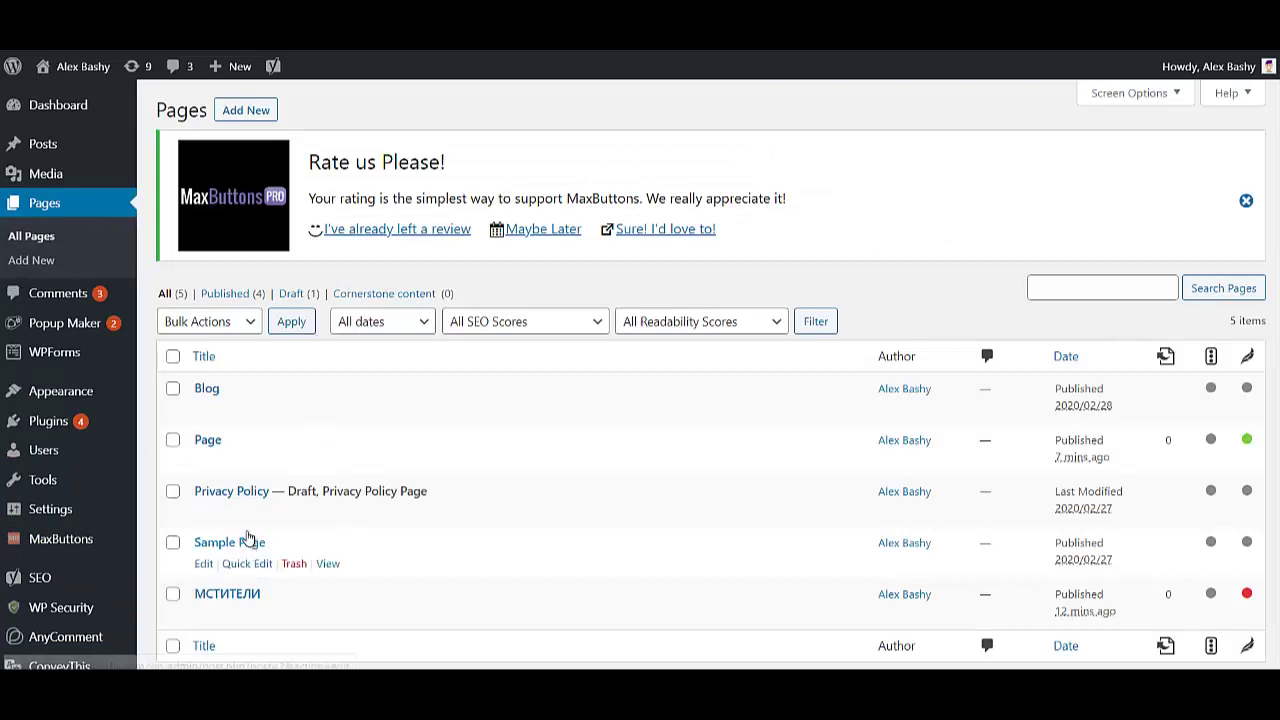
click(329, 463)
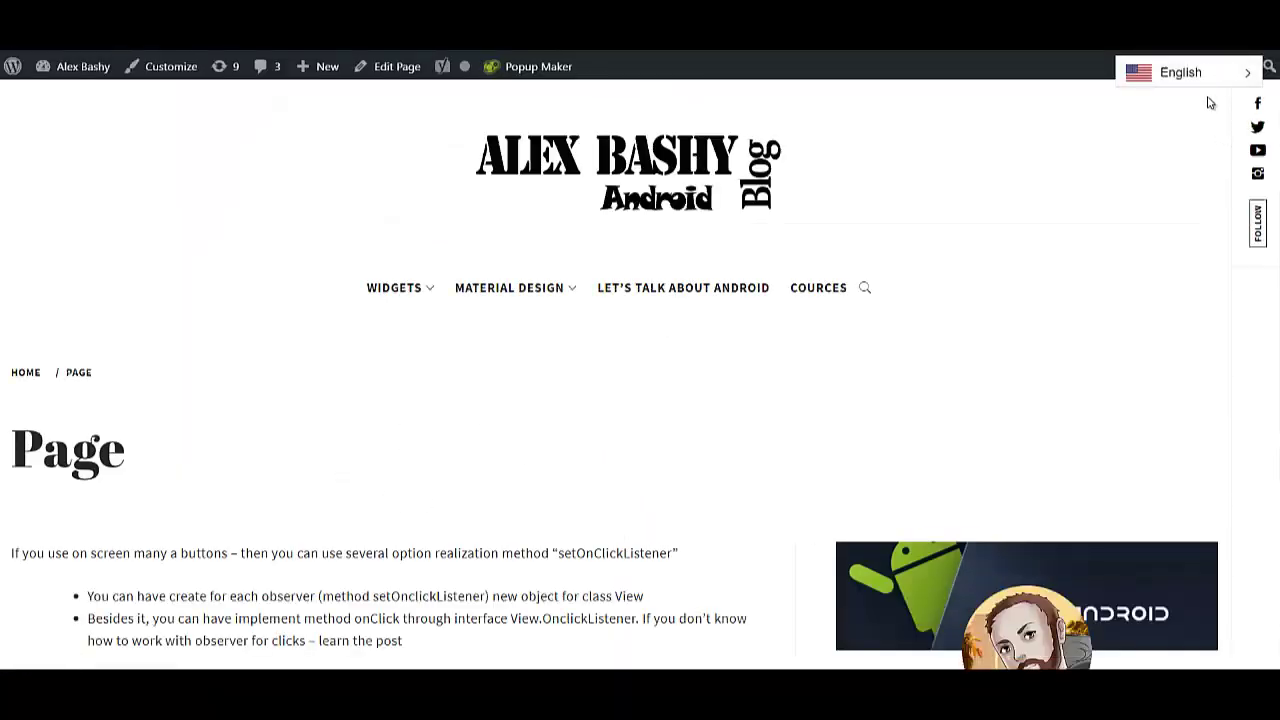
click(1198, 72)
click(1190, 104)
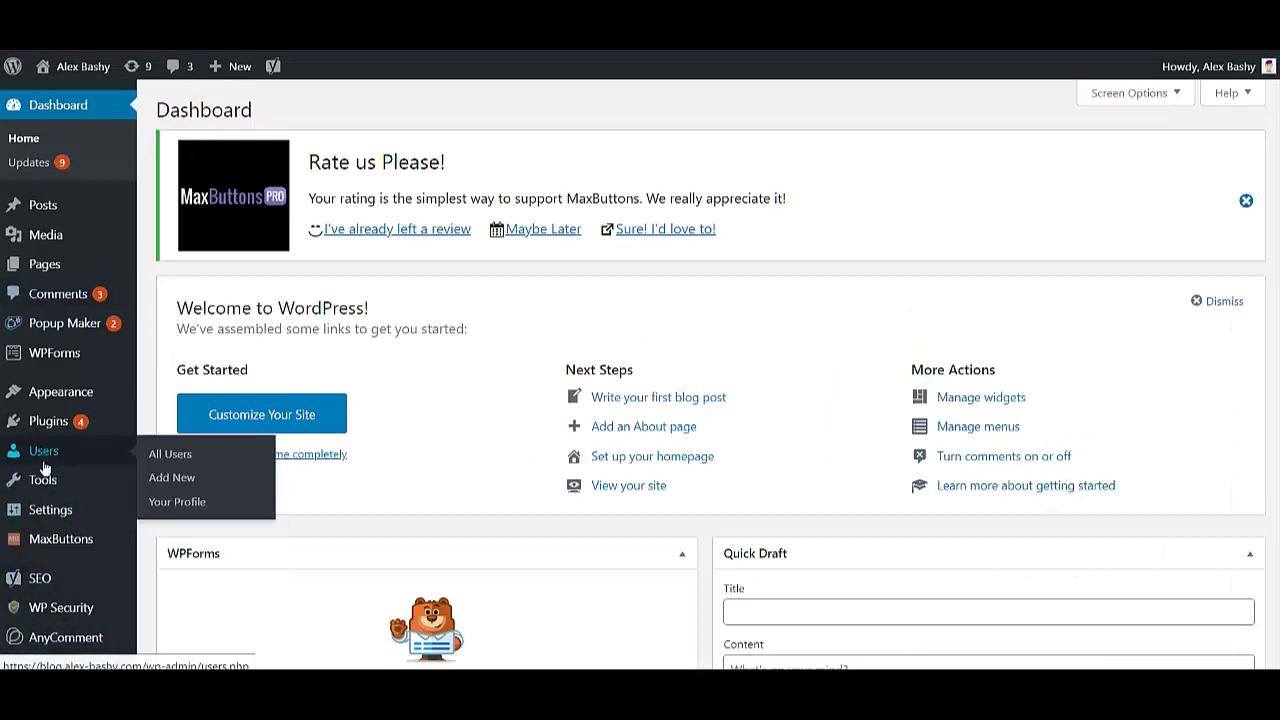
- Add a Custom HTML widget with the content "aaaaa" to the Sidebar widget area and save it
mouse_move(85, 388)
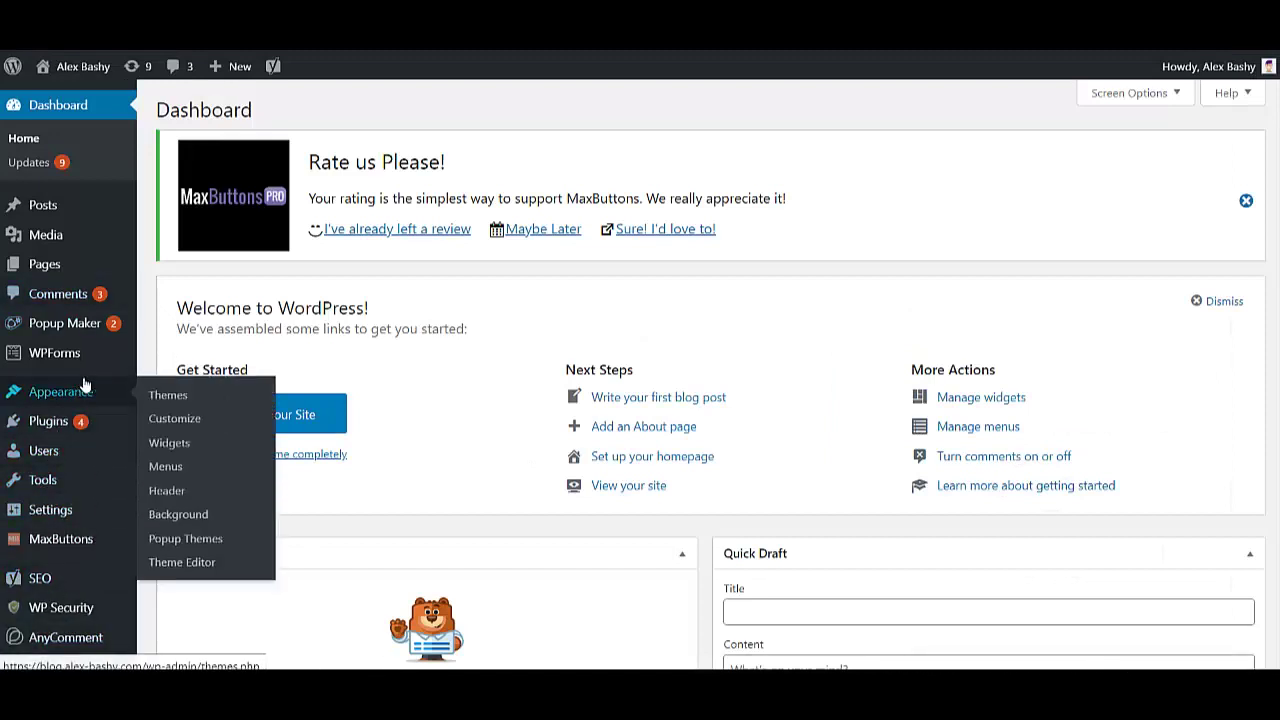
click(188, 445)
scroll(438, 490, up, 6)
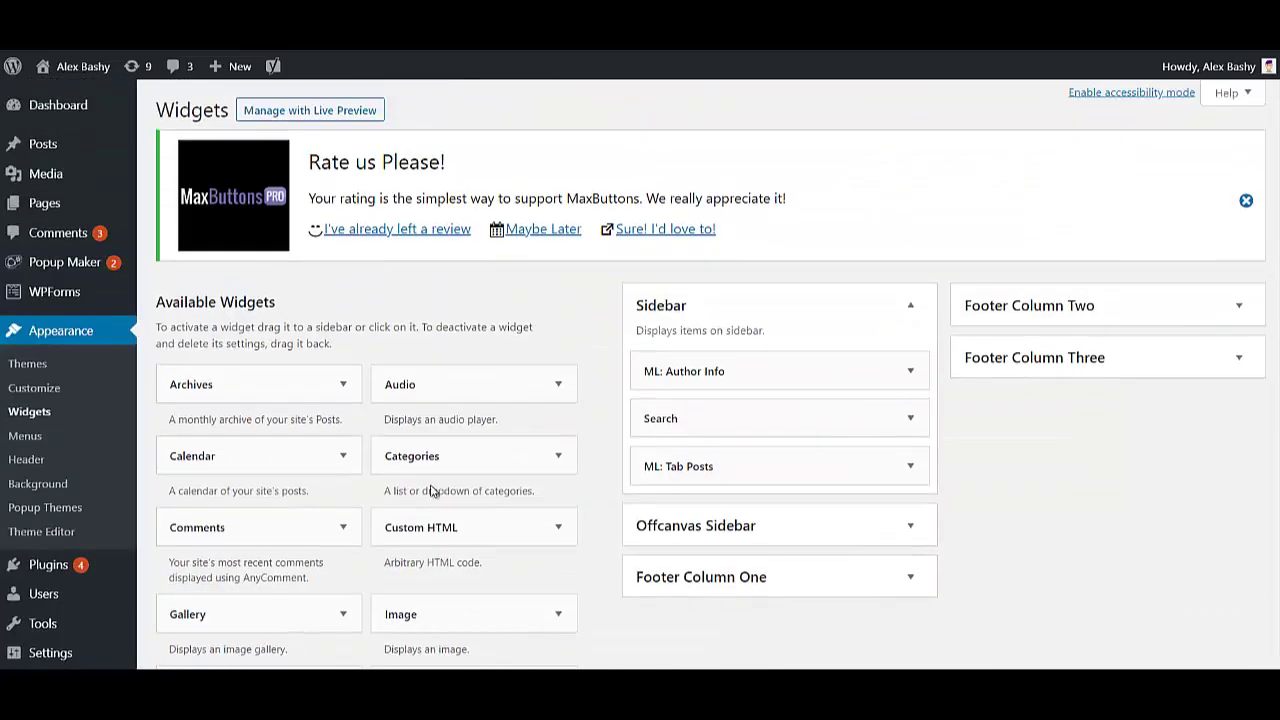
scroll(397, 510, down, 4)
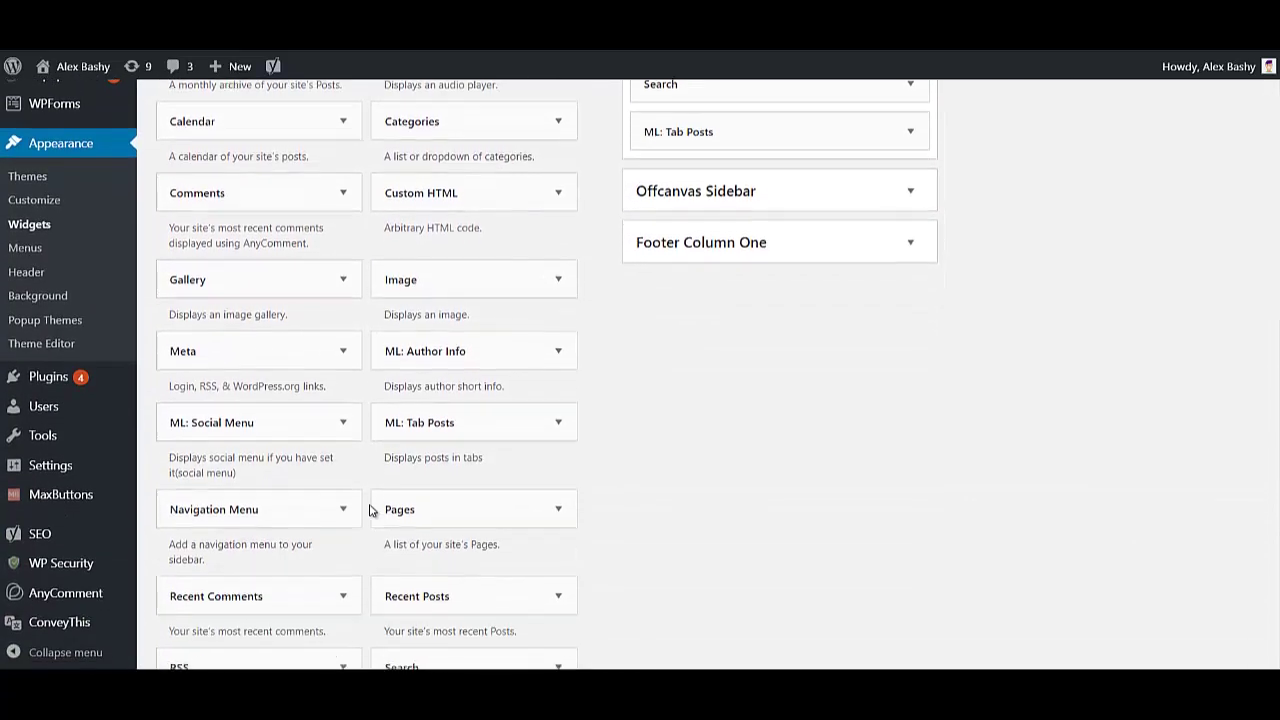
scroll(370, 509, down, 5)
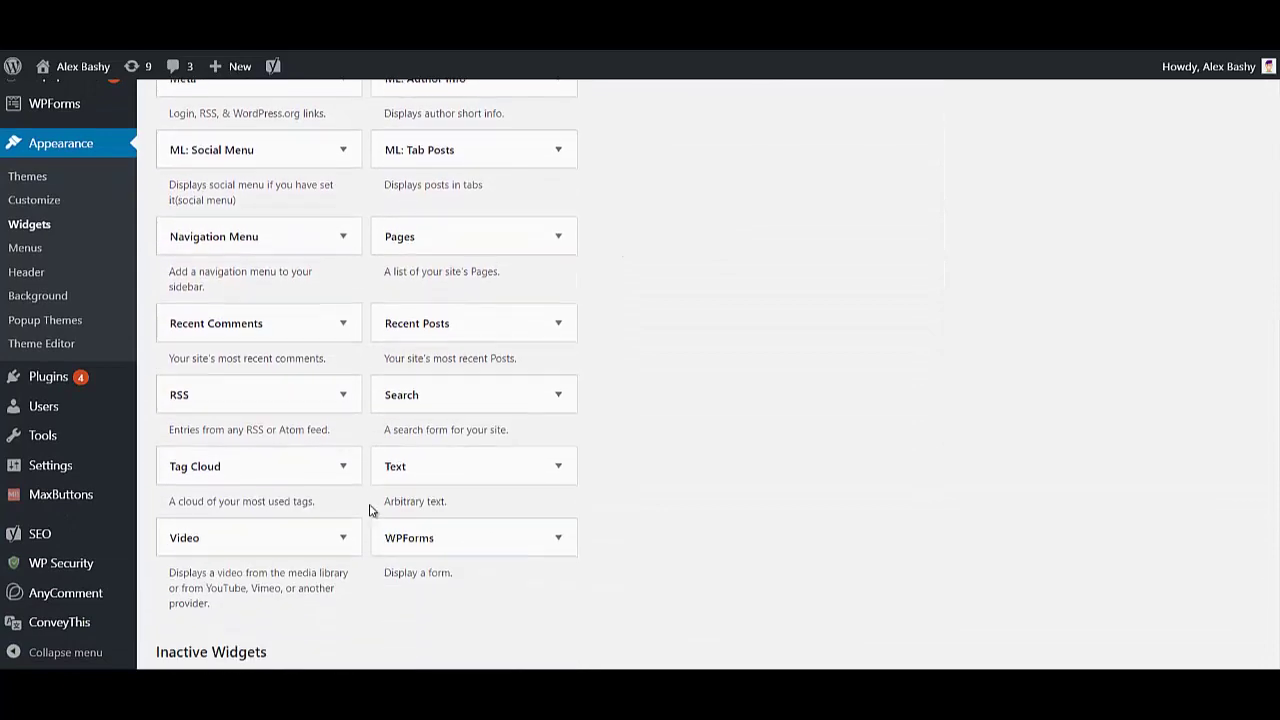
click(474, 267)
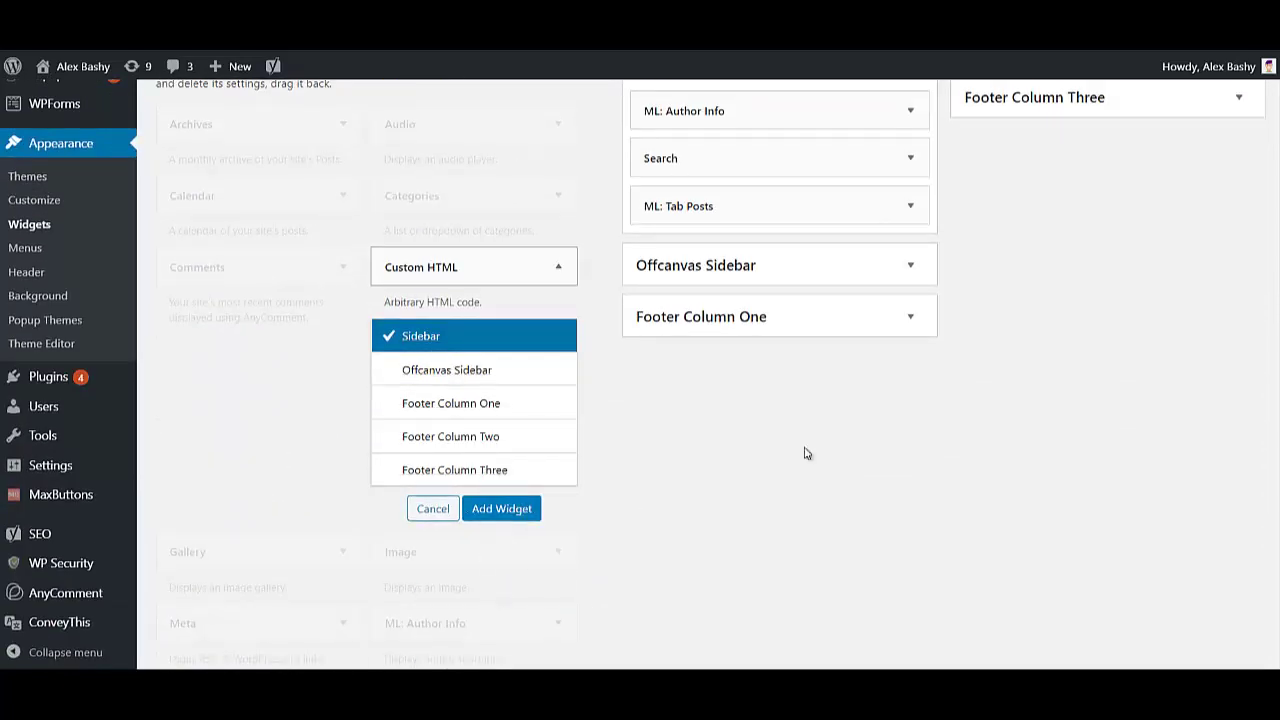
scroll(686, 491, up, 3)
scroll(703, 481, down, 4)
click(512, 432)
text(aaaaa)
click(895, 565)
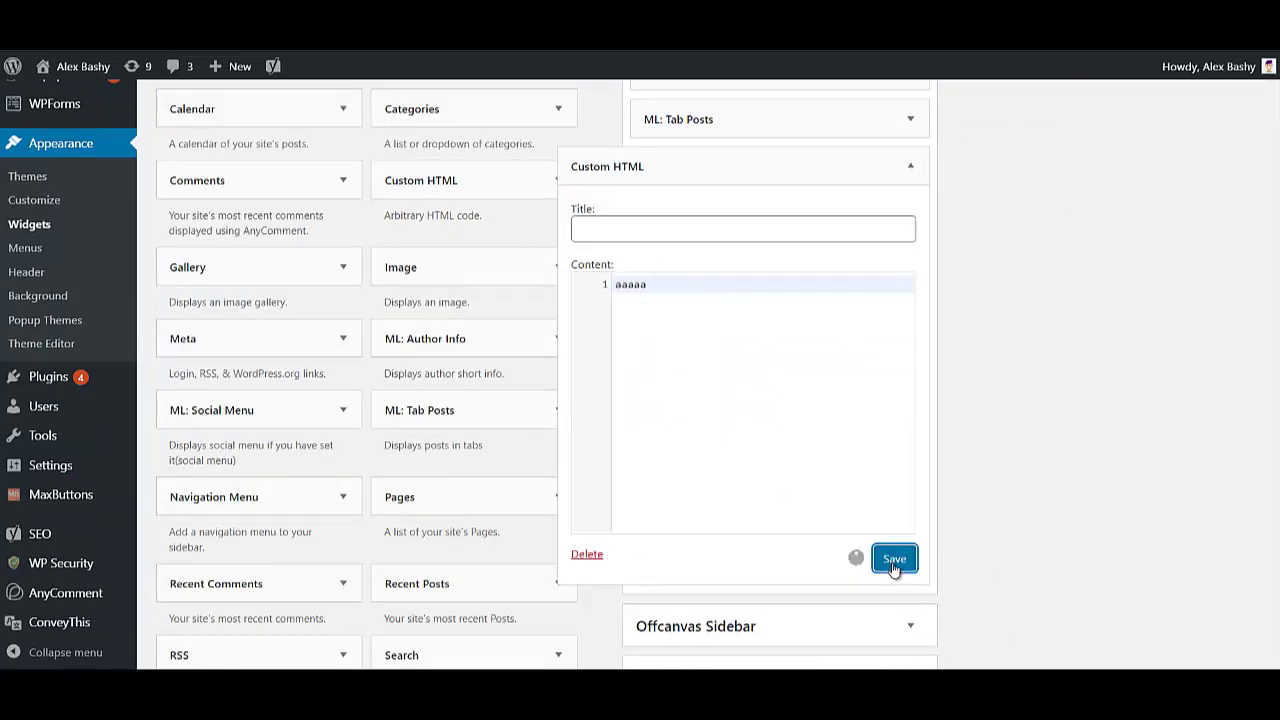
- Visit the site and inspect the "aaaaa" sidebar text in the page's HTML to find the id of its widget element
mouse_move(52, 68)
click(58, 100)
scroll(1080, 340, down, 5)
scroll(1064, 376, down, 10)
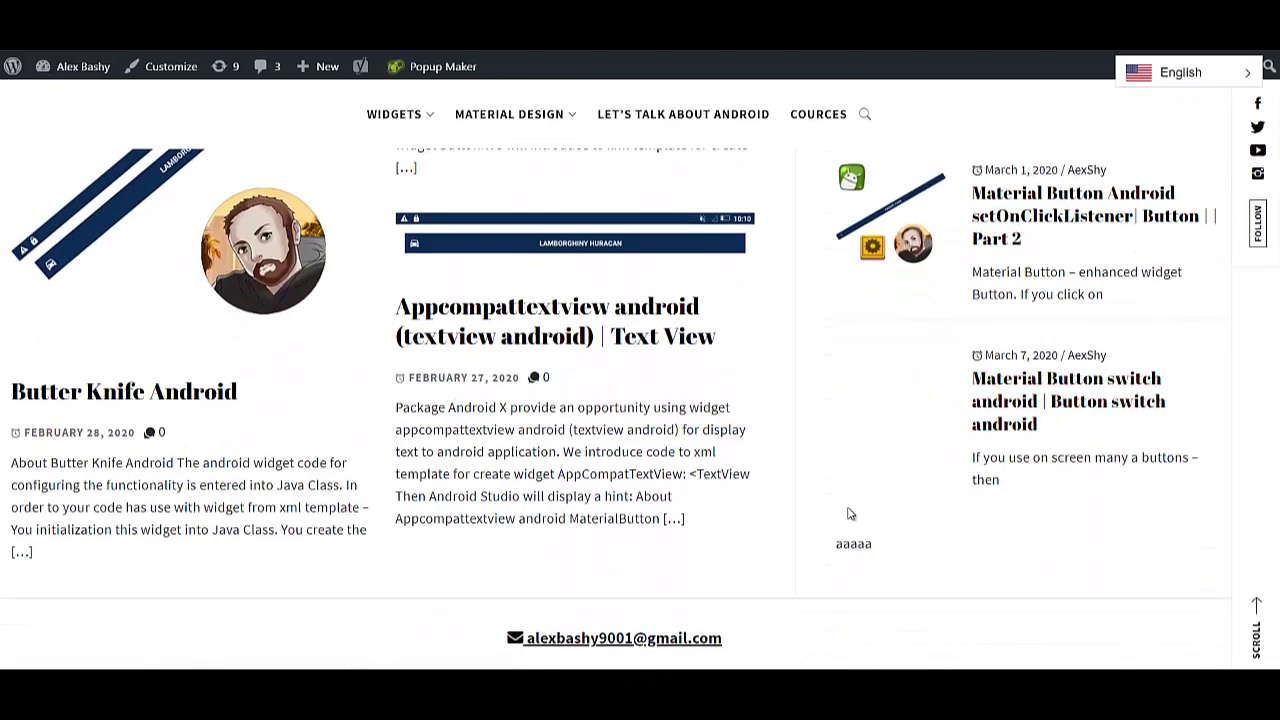
right_click(857, 543)
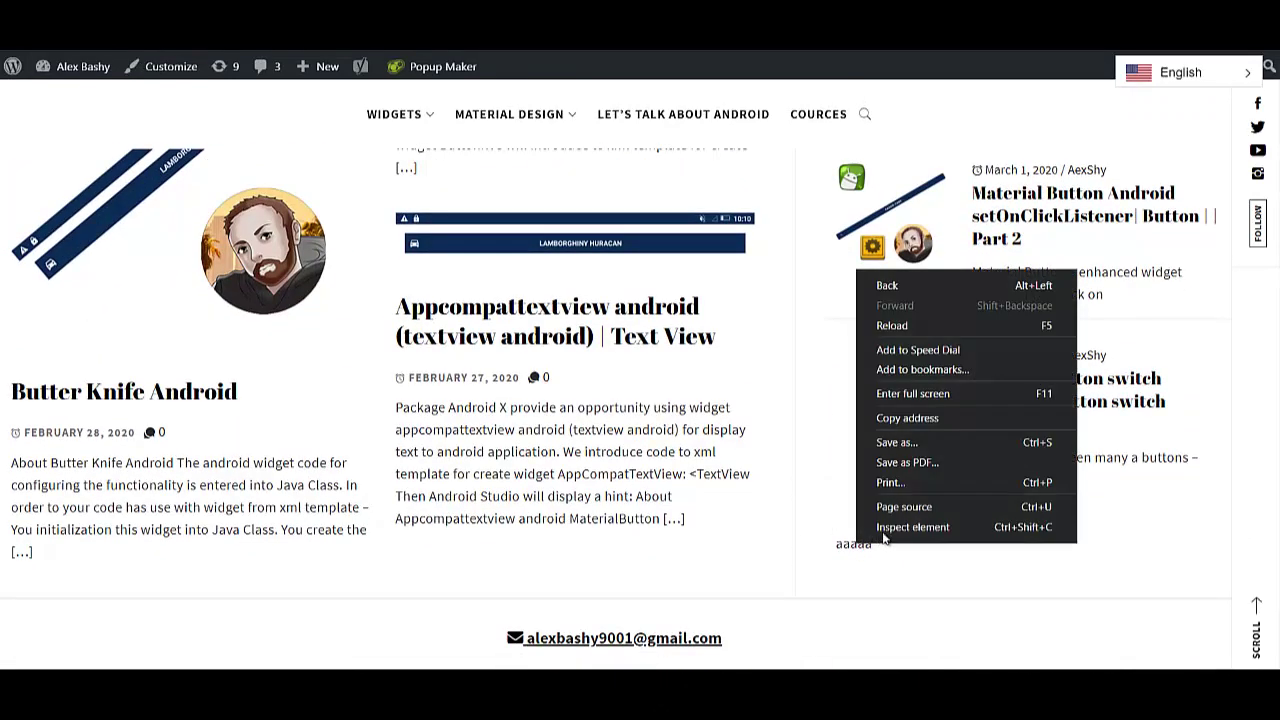
click(896, 527)
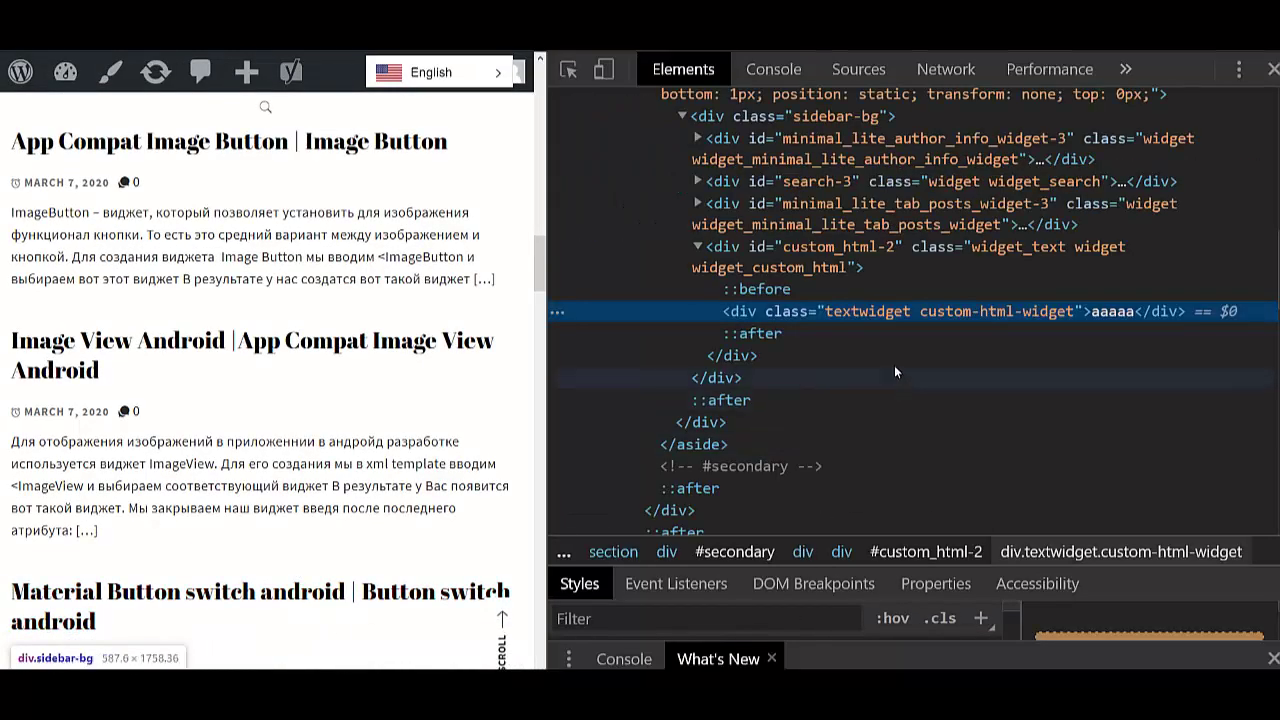
scroll(380, 505, down, 15)
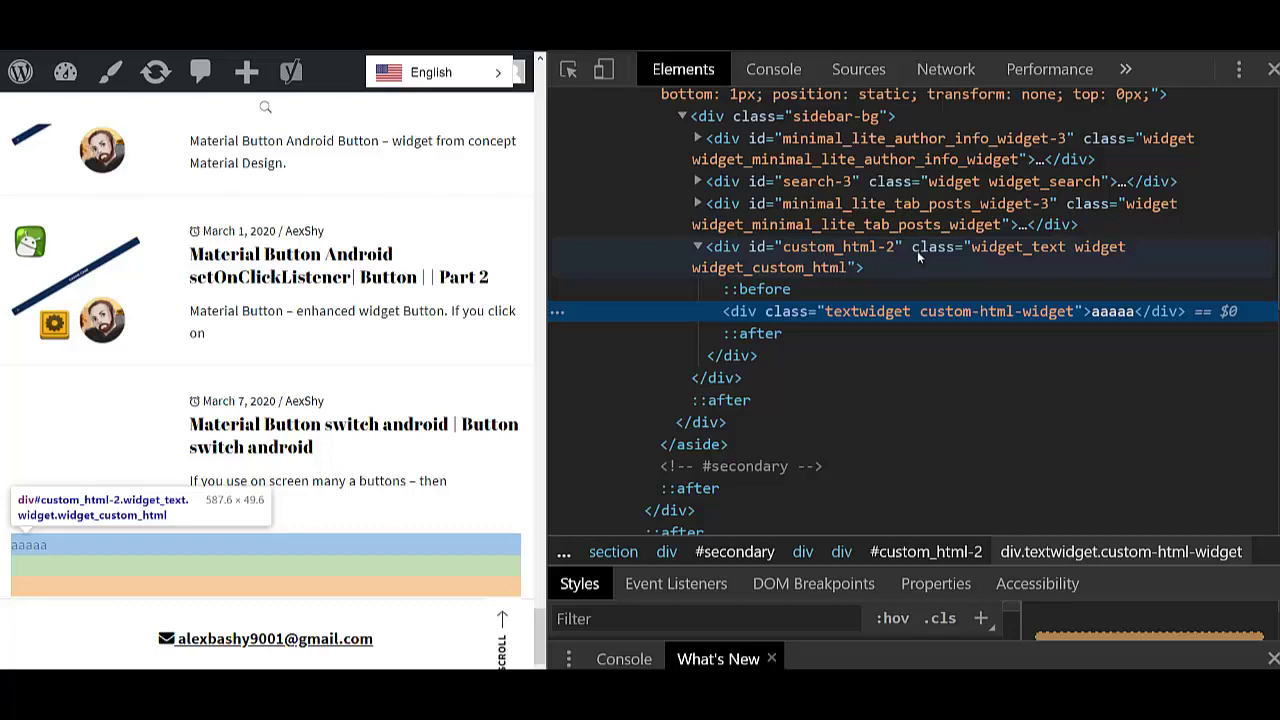
click(1273, 70)
- Return to the dashboard, open the ConveyThis plugin settings and expand the additional options
mouse_move(50, 75)
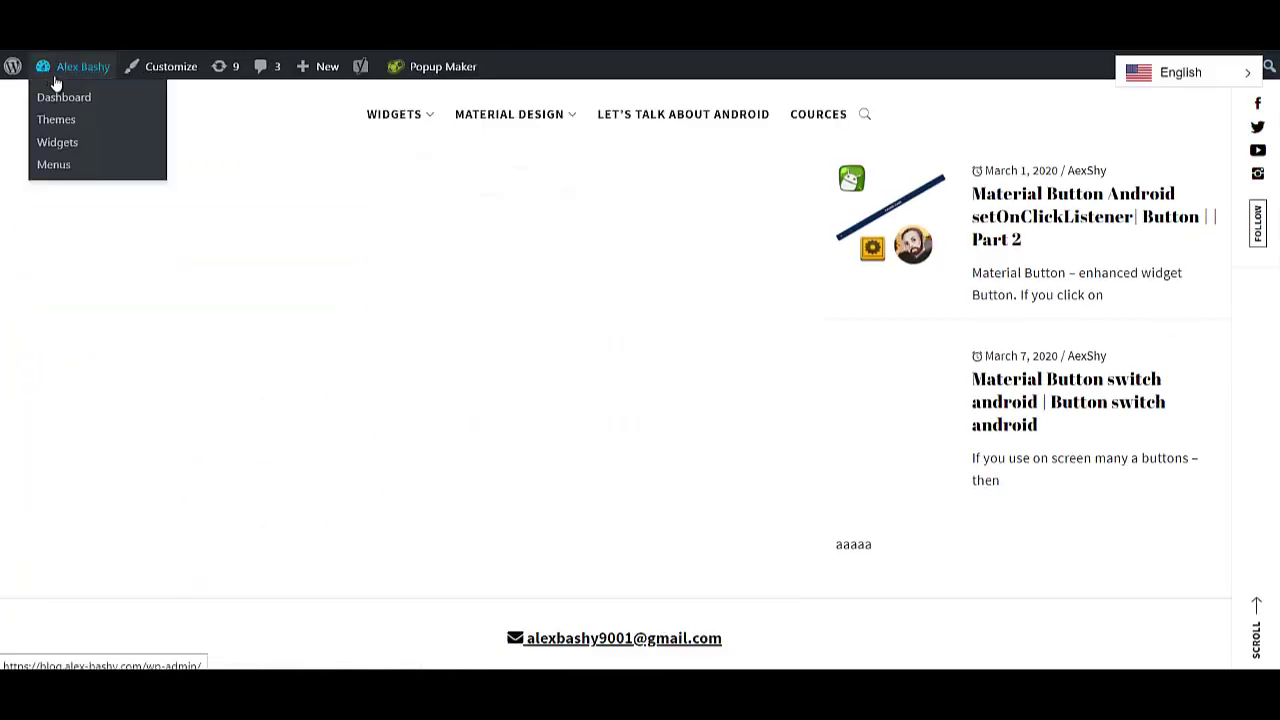
click(64, 100)
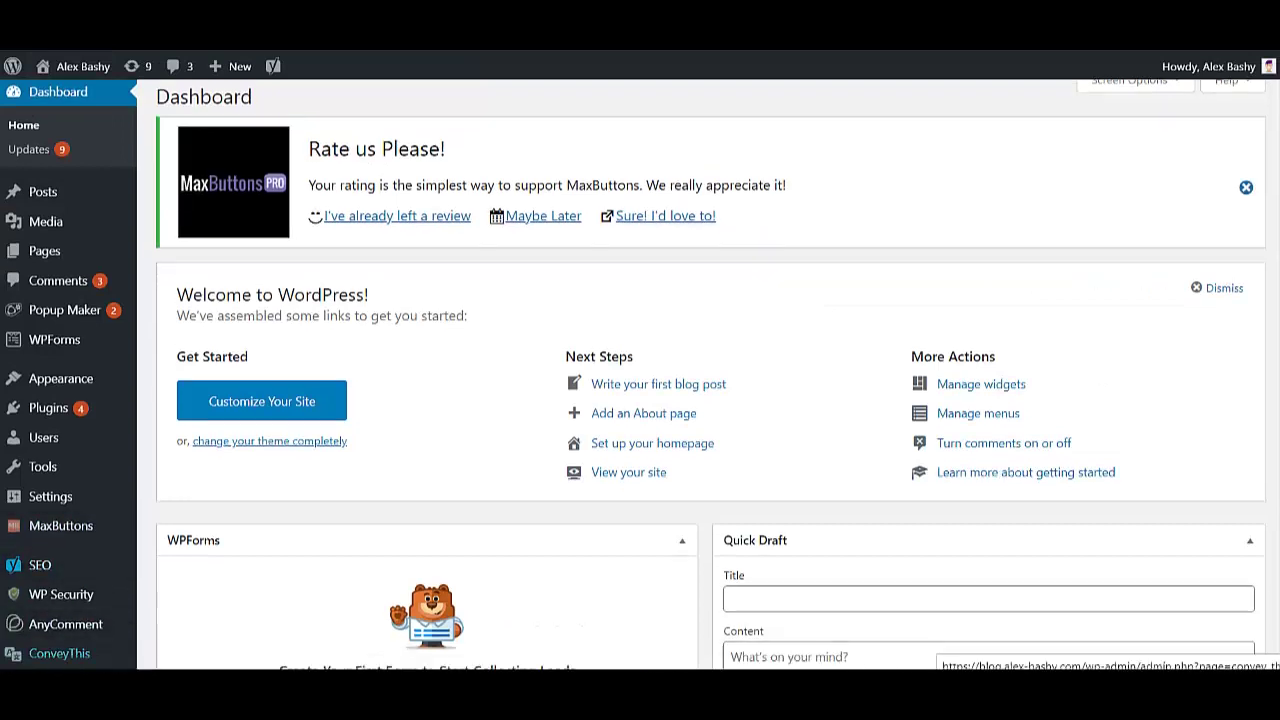
scroll(51, 617, down, 3)
click(51, 620)
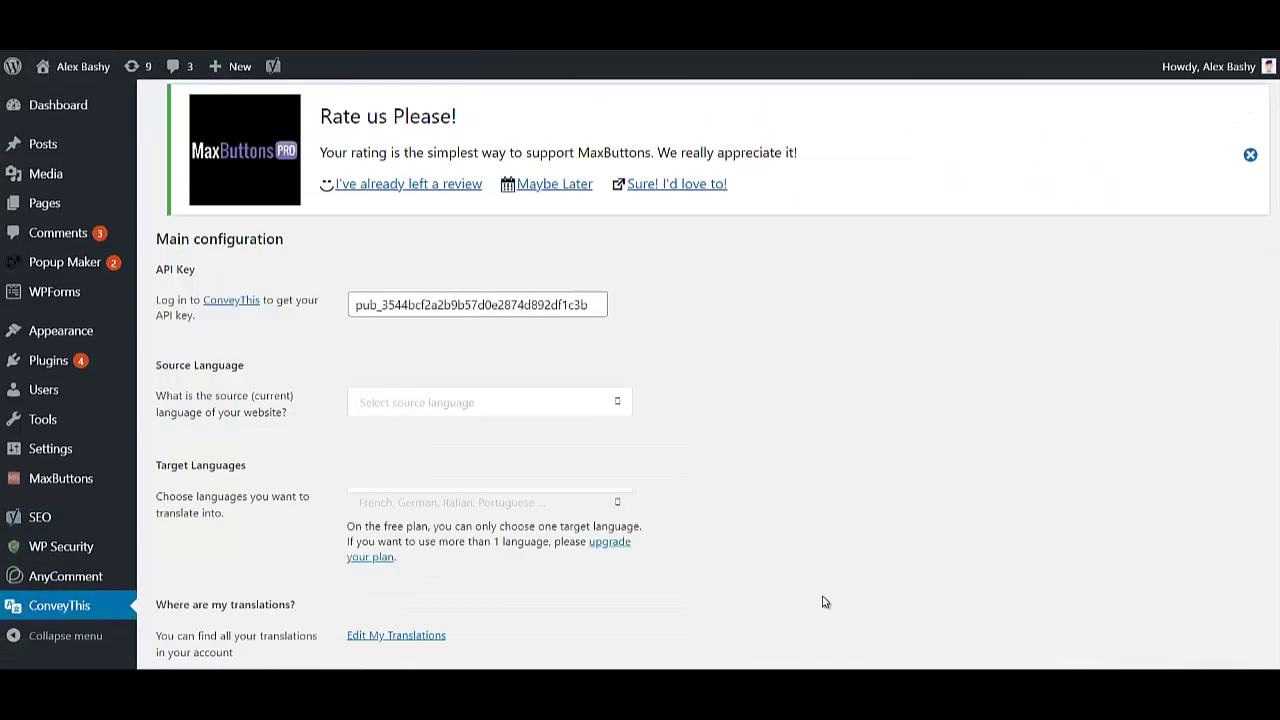
scroll(420, 580, down, 3)
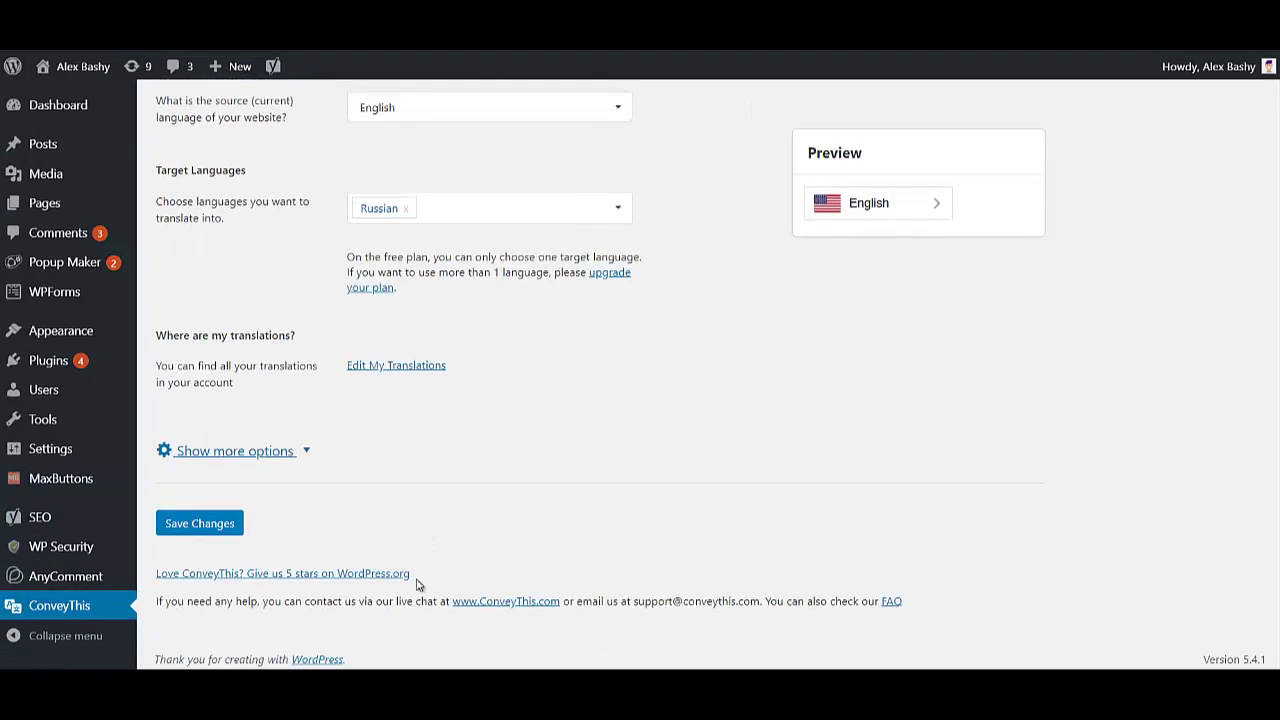
click(236, 452)
- Set the language button's position type to Custom with the element id custom_html-2 and save the plugin settings
scroll(440, 540, down, 3)
scroll(314, 594, down, 8)
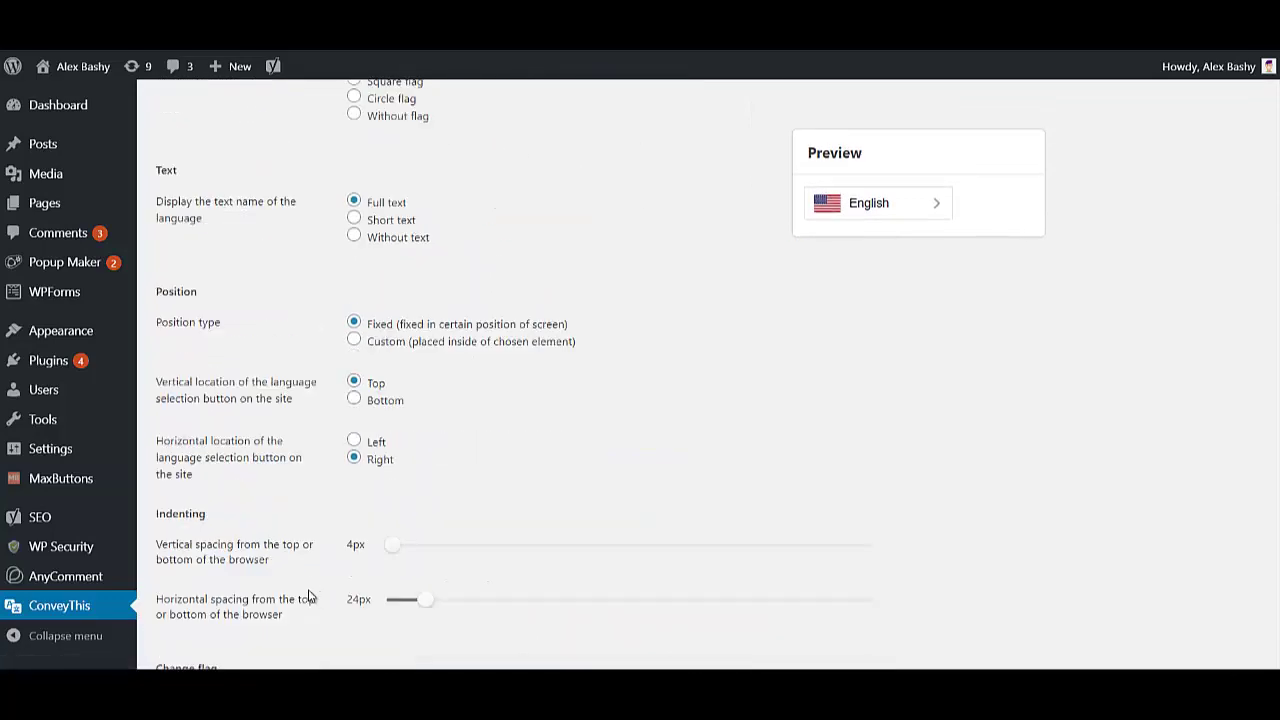
scroll(312, 590, down, 6)
scroll(325, 578, up, 5)
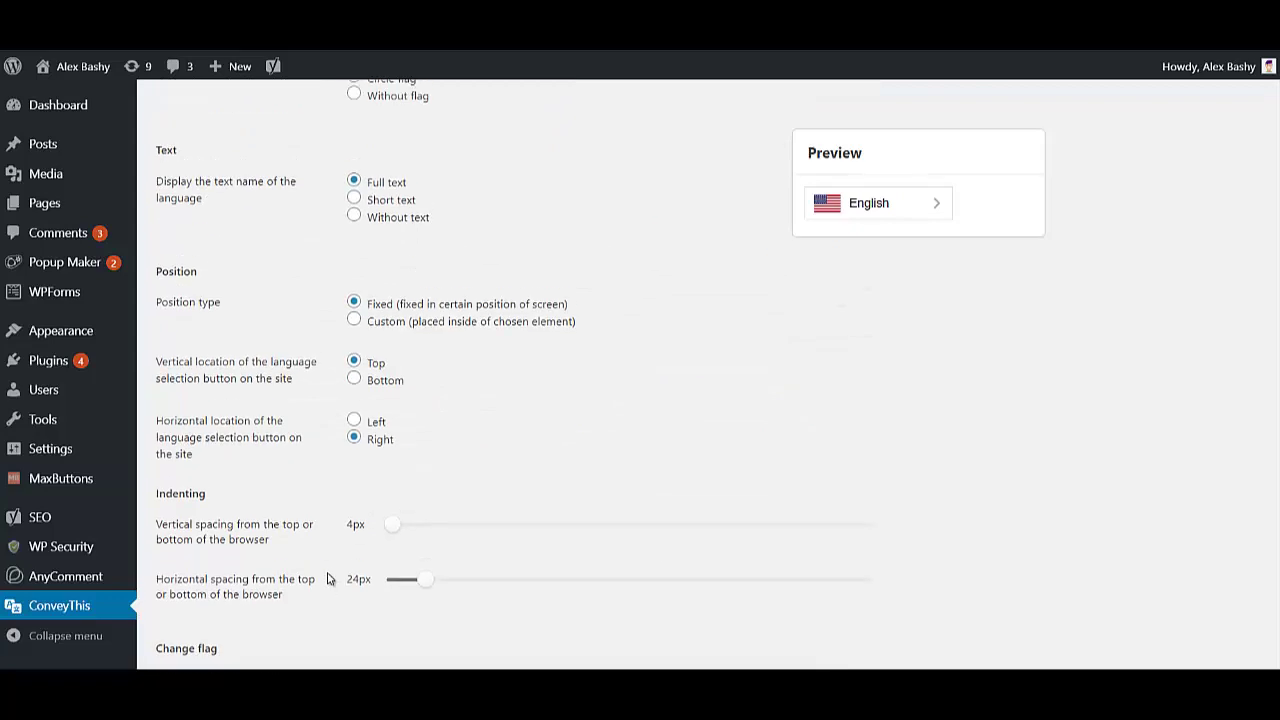
scroll(327, 578, up, 3)
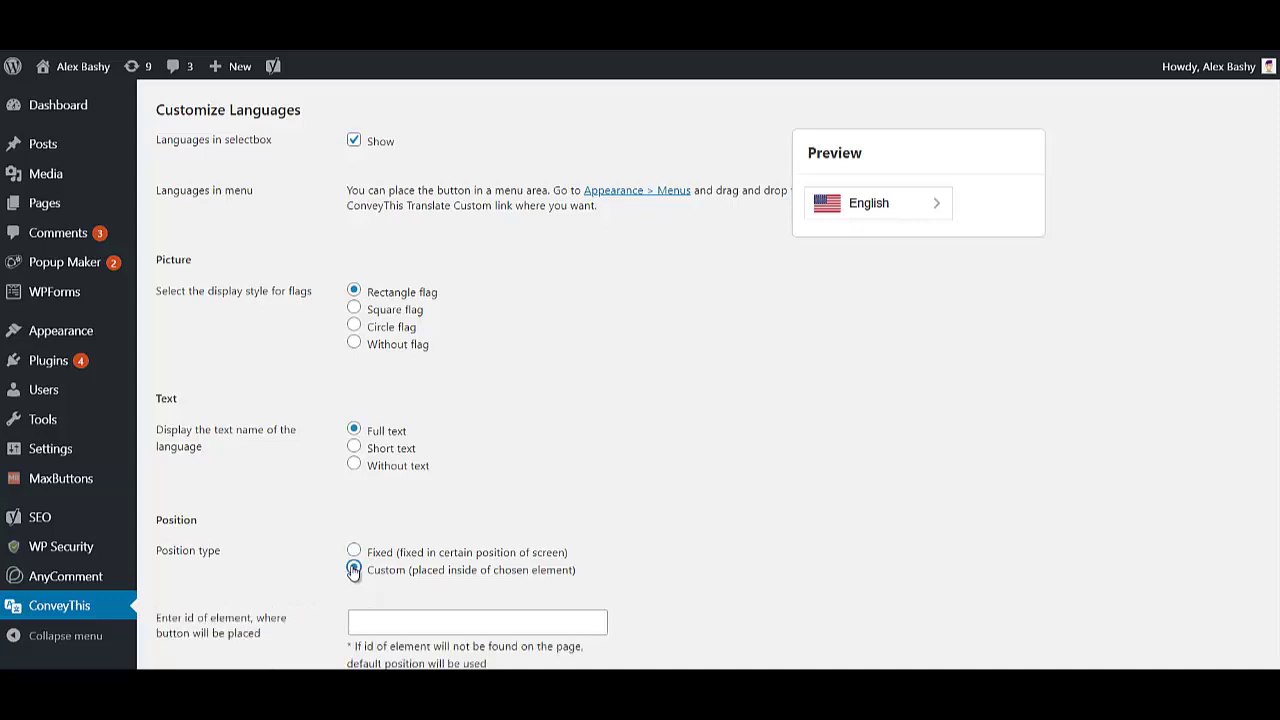
click(388, 622)
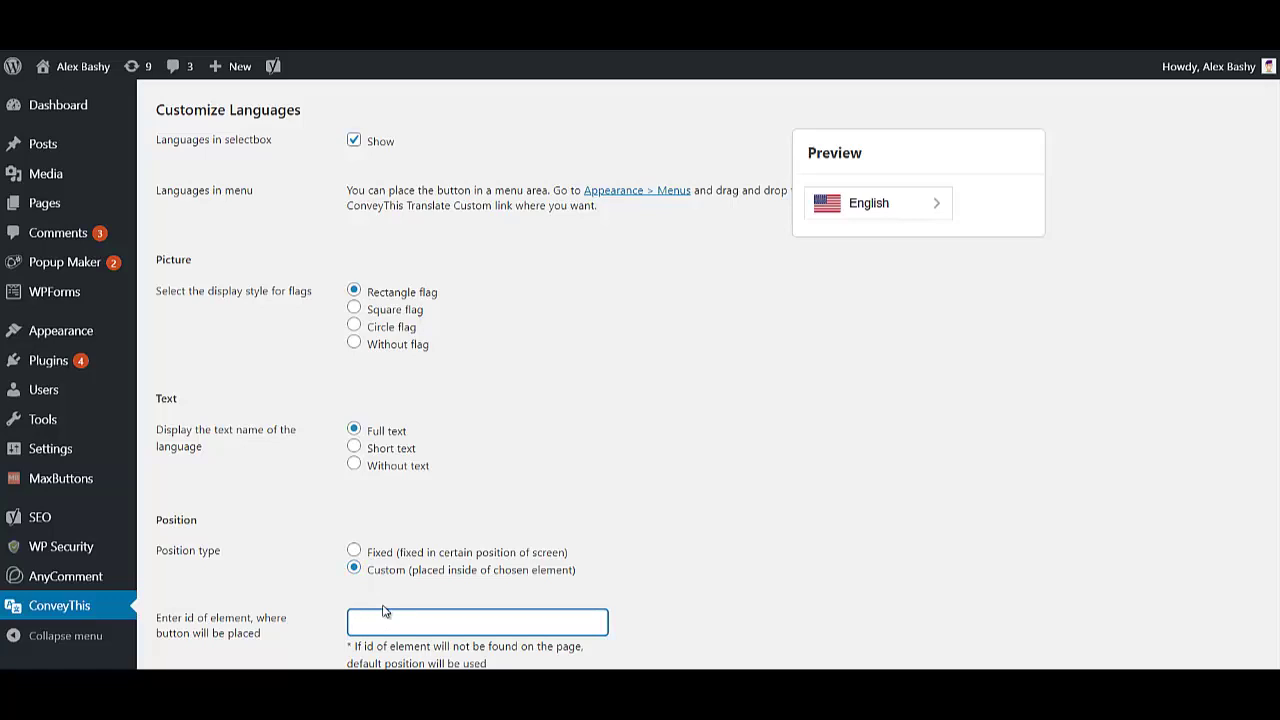
text(custom_html-2)
scroll(480, 610, down, 10)
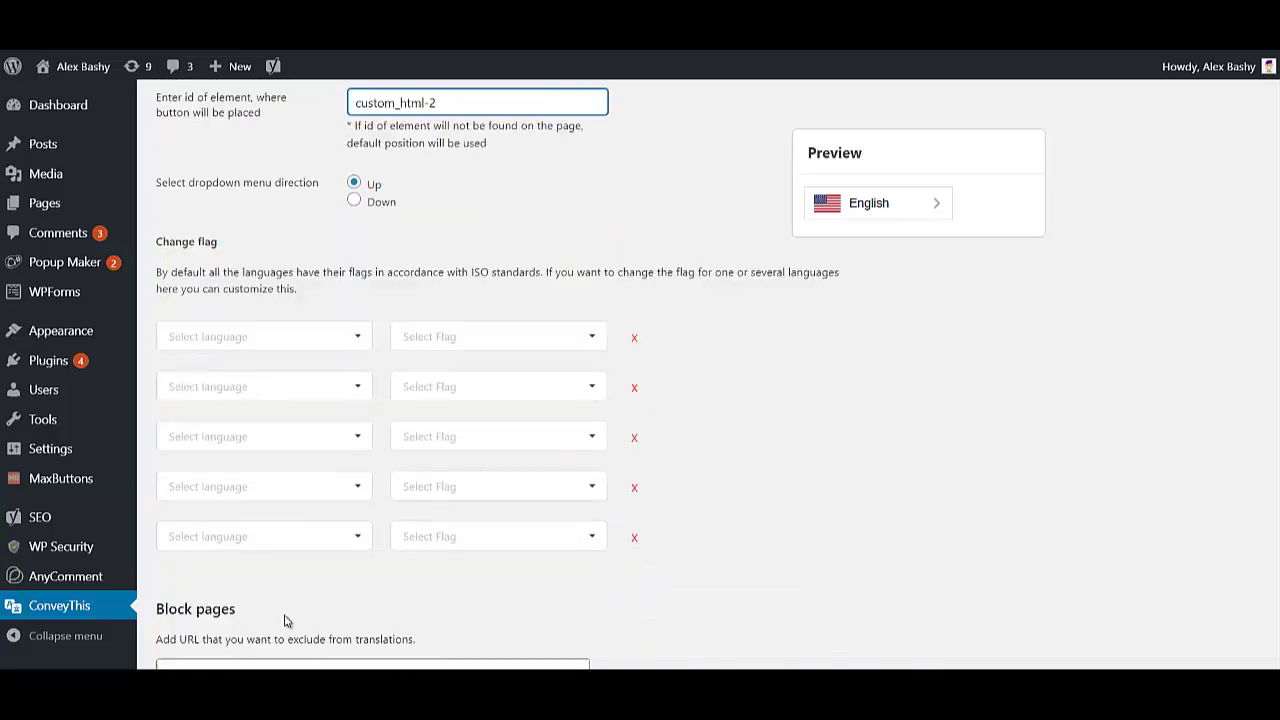
click(212, 530)
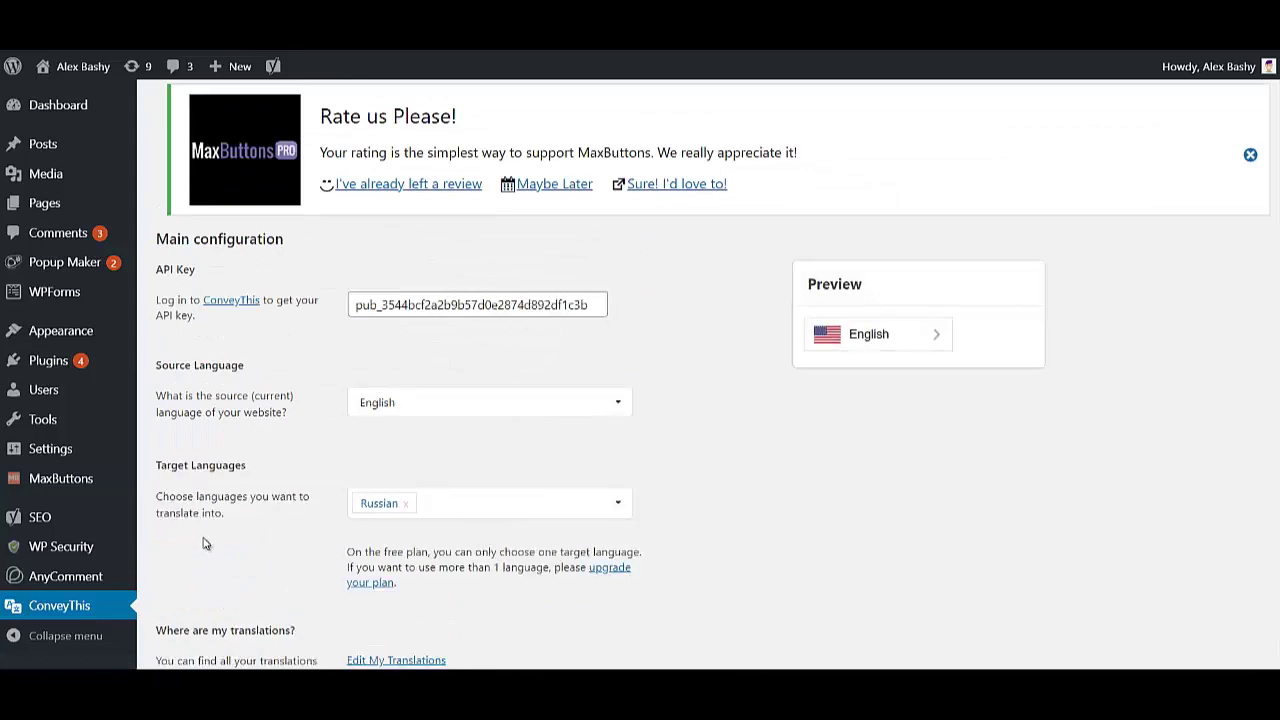
- Clear the content of the Sidebar's Custom HTML widget in the widget settings and save it
mouse_move(66, 338)
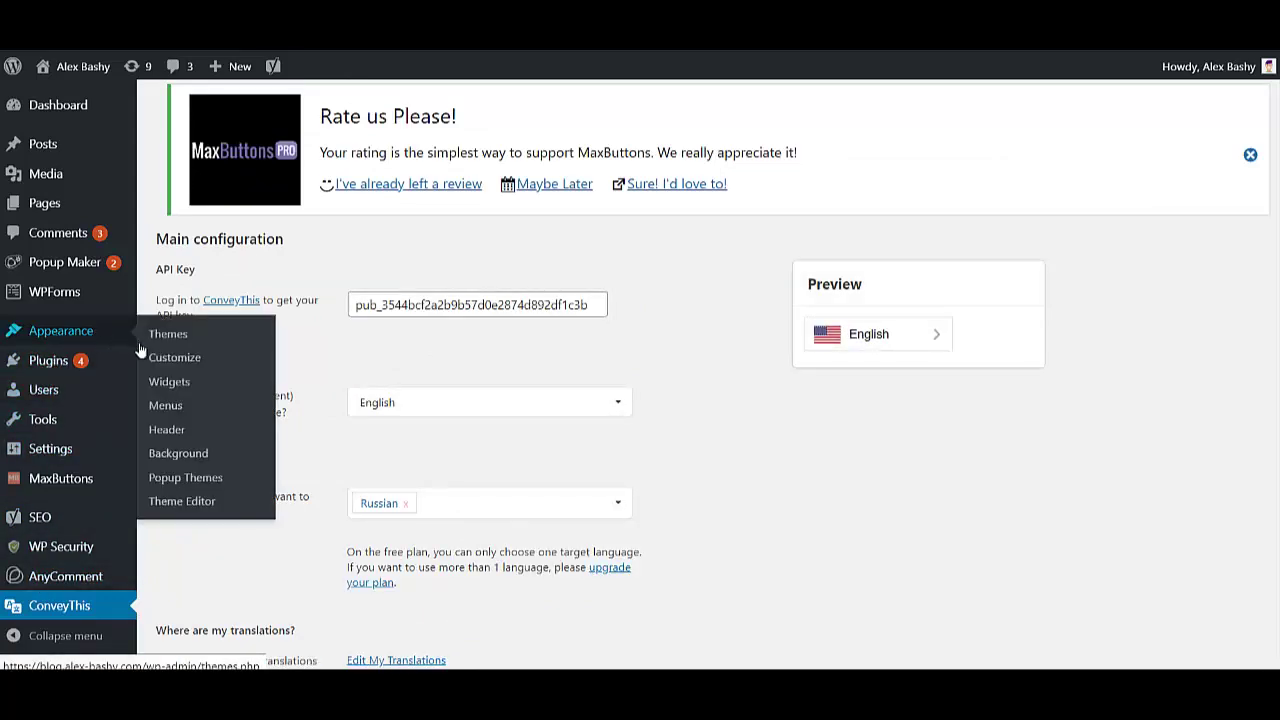
click(166, 382)
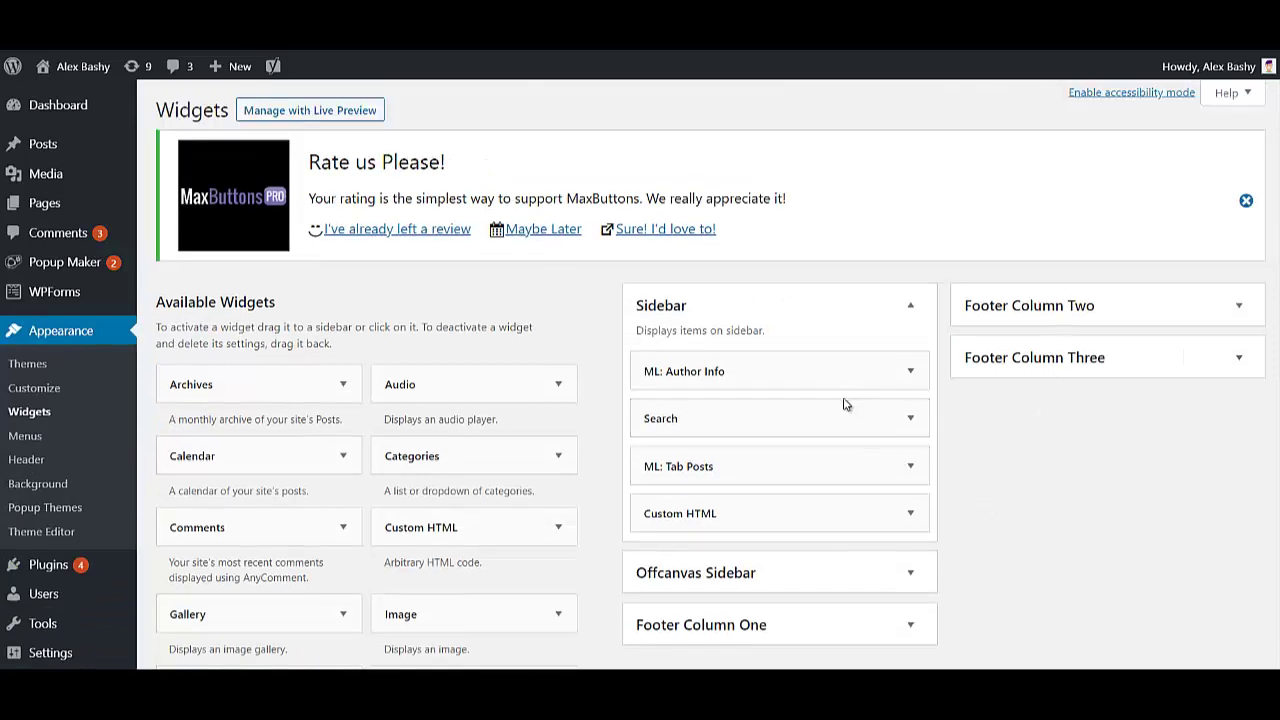
click(799, 511)
scroll(615, 402, down, 3)
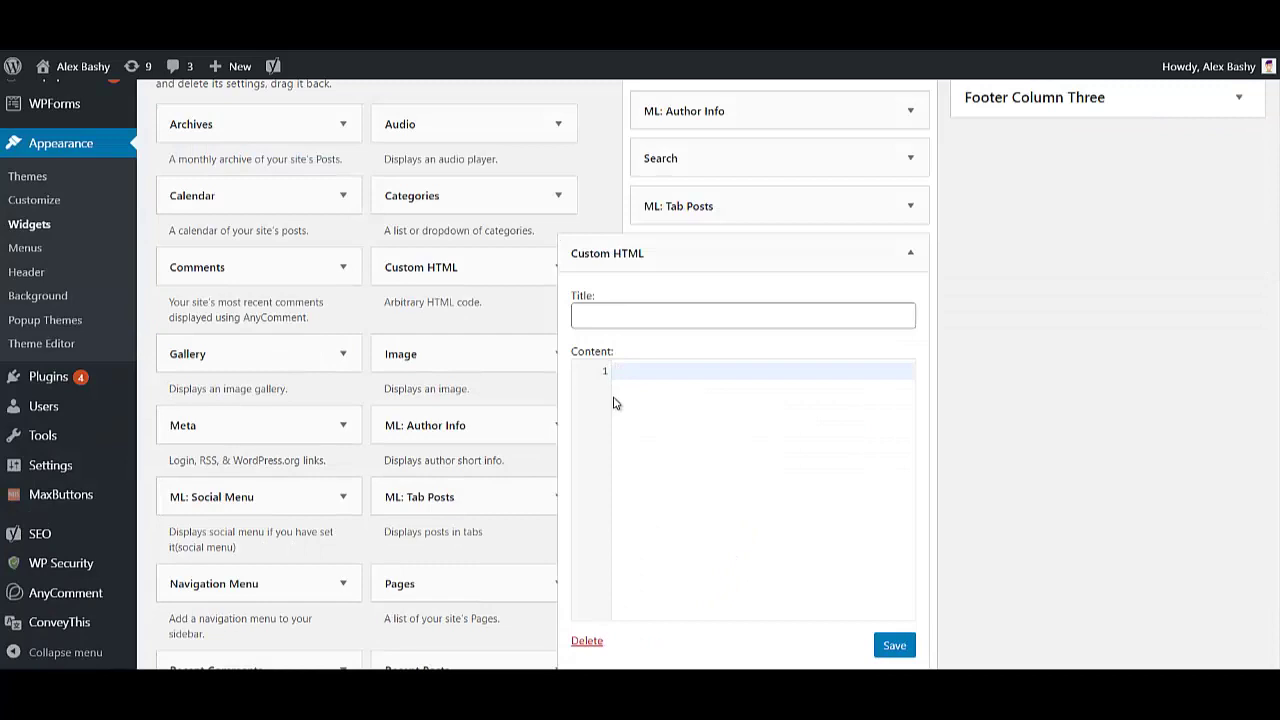
click(891, 646)
click(891, 647)
- Collapse the Custom HTML widget and move it above ML: Author Info as the first item of the Sidebar area
scroll(871, 386, up, 2)
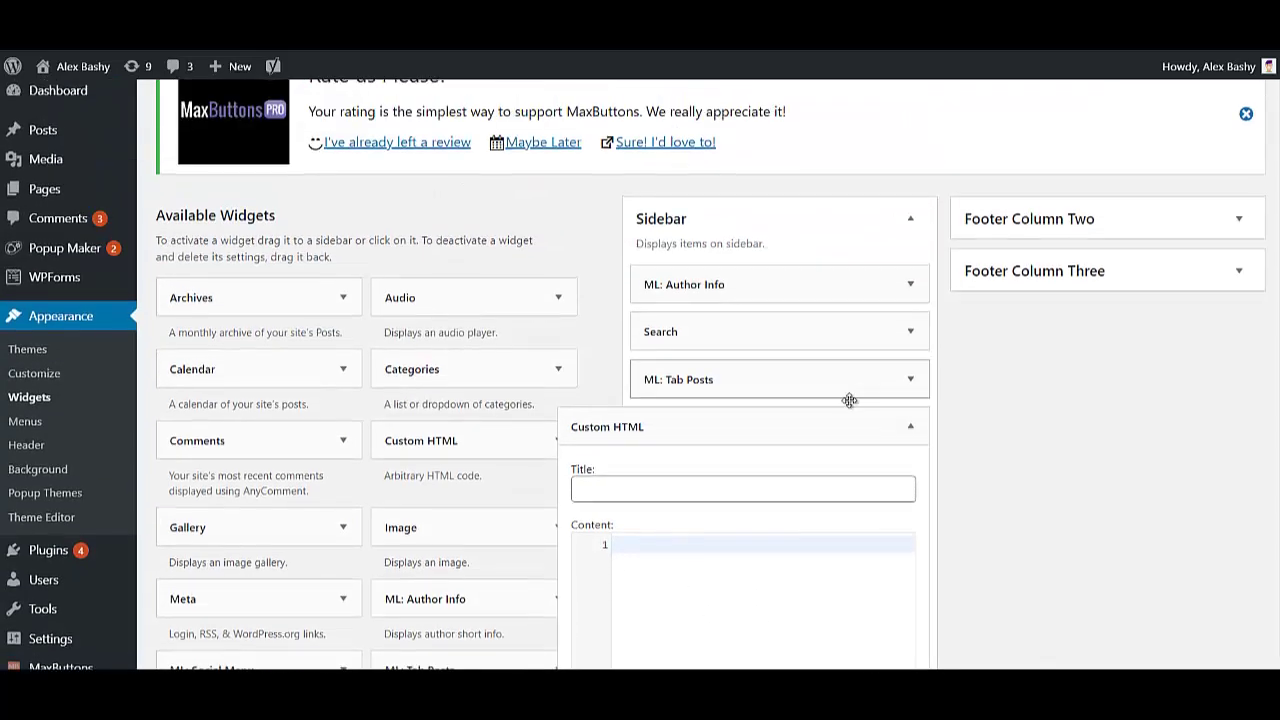
click(910, 427)
drag(851, 428, 849, 284)
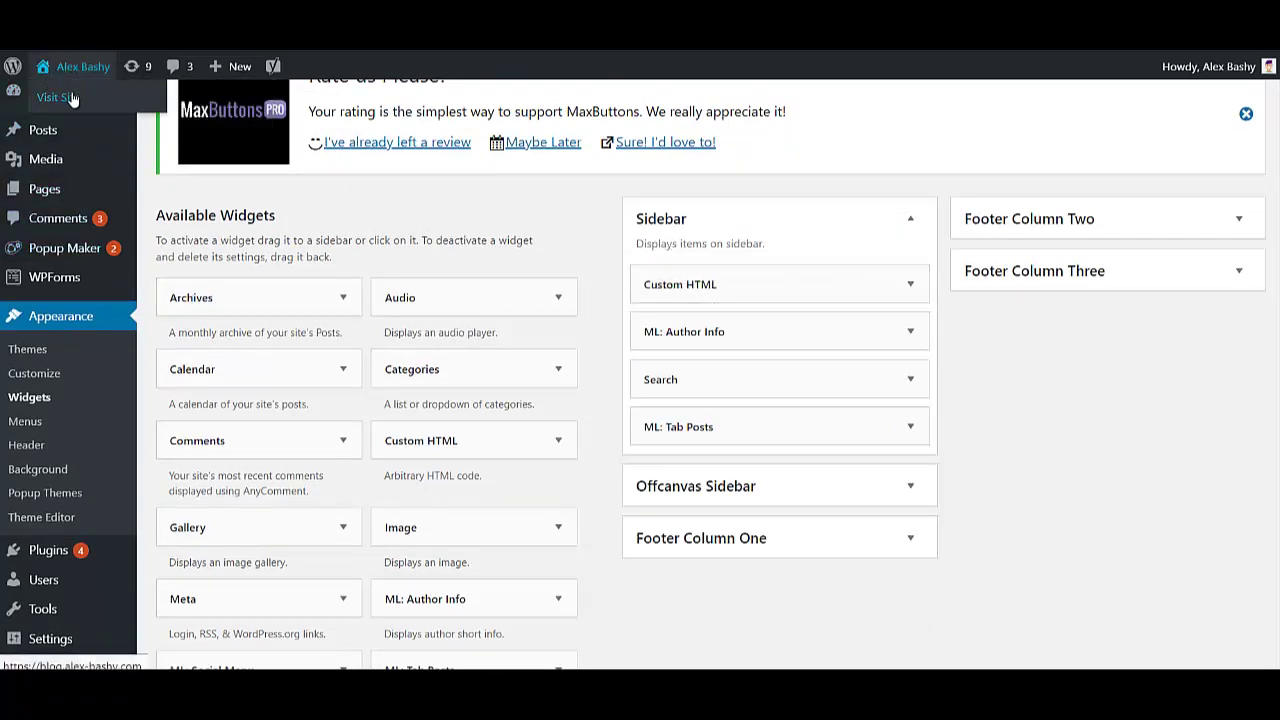
- Visit the site and check where the language button is placed in the blog's sidebar
click(55, 97)
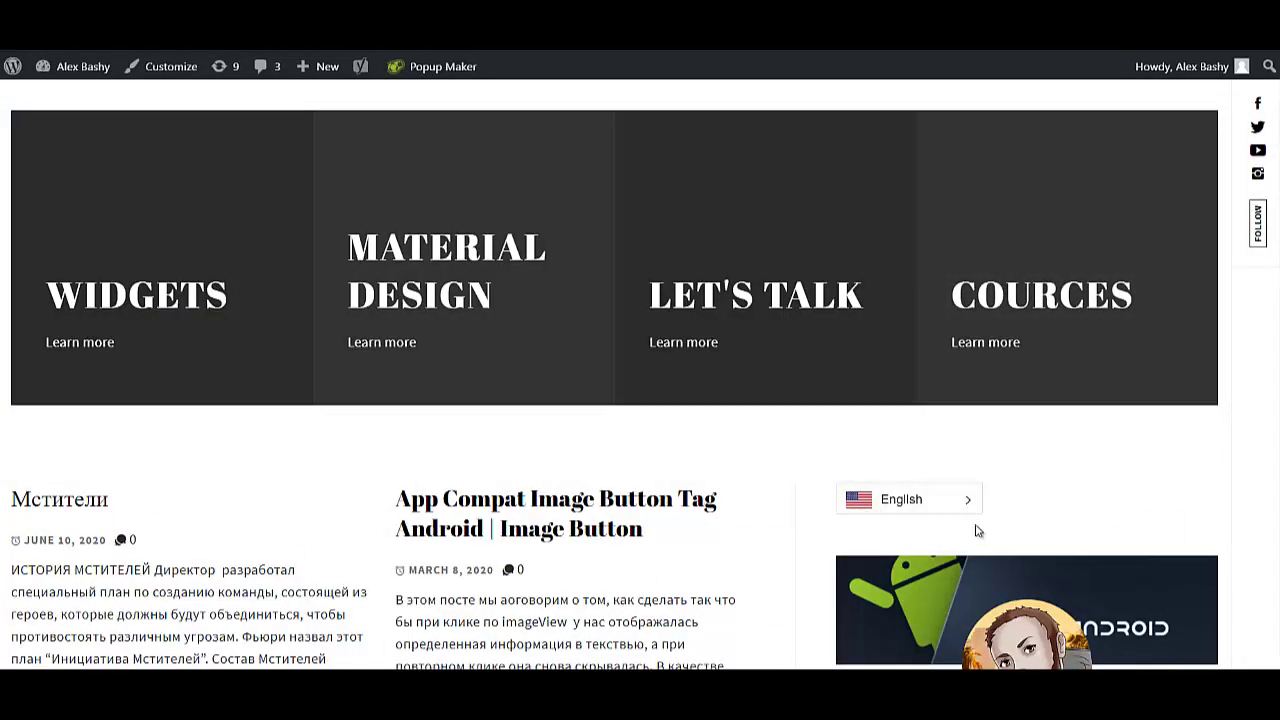
scroll(1025, 474, down, 5)
scroll(930, 330, up, 5)
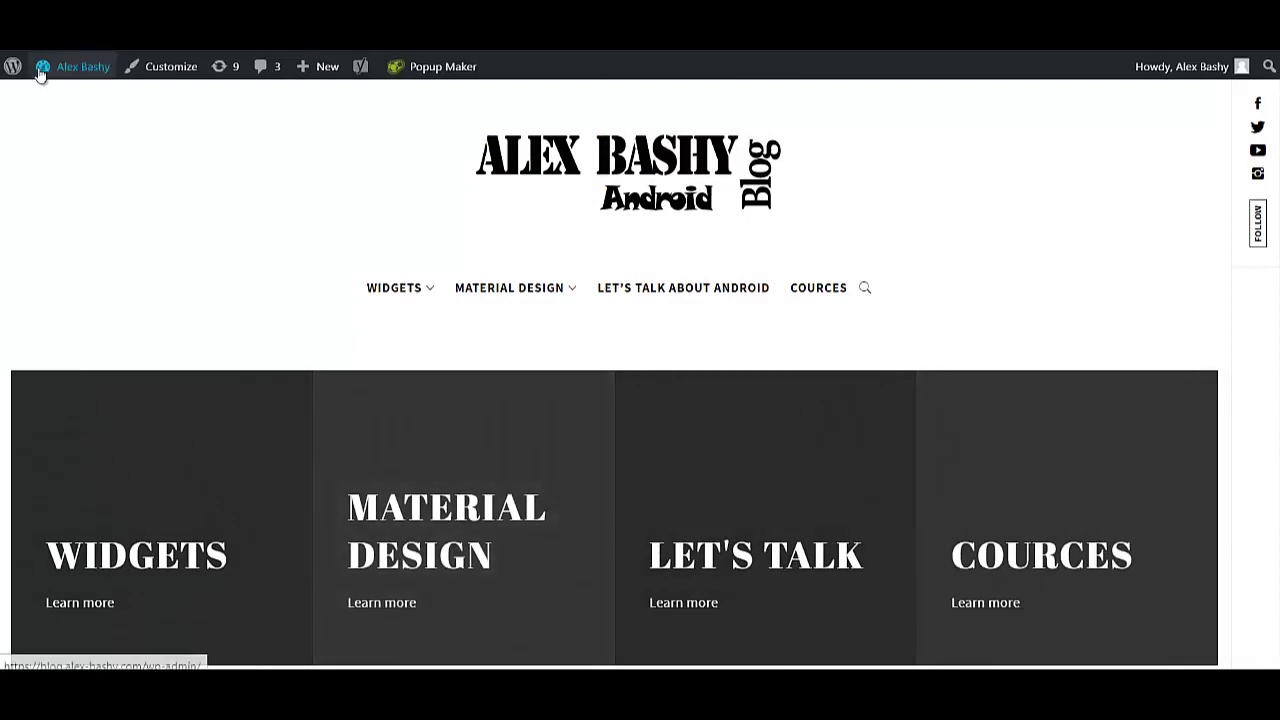
- Open the site's menu settings and load the ГЛАВНОЕ МЕНЮ (Primary) menu for editing
mouse_move(40, 70)
click(66, 166)
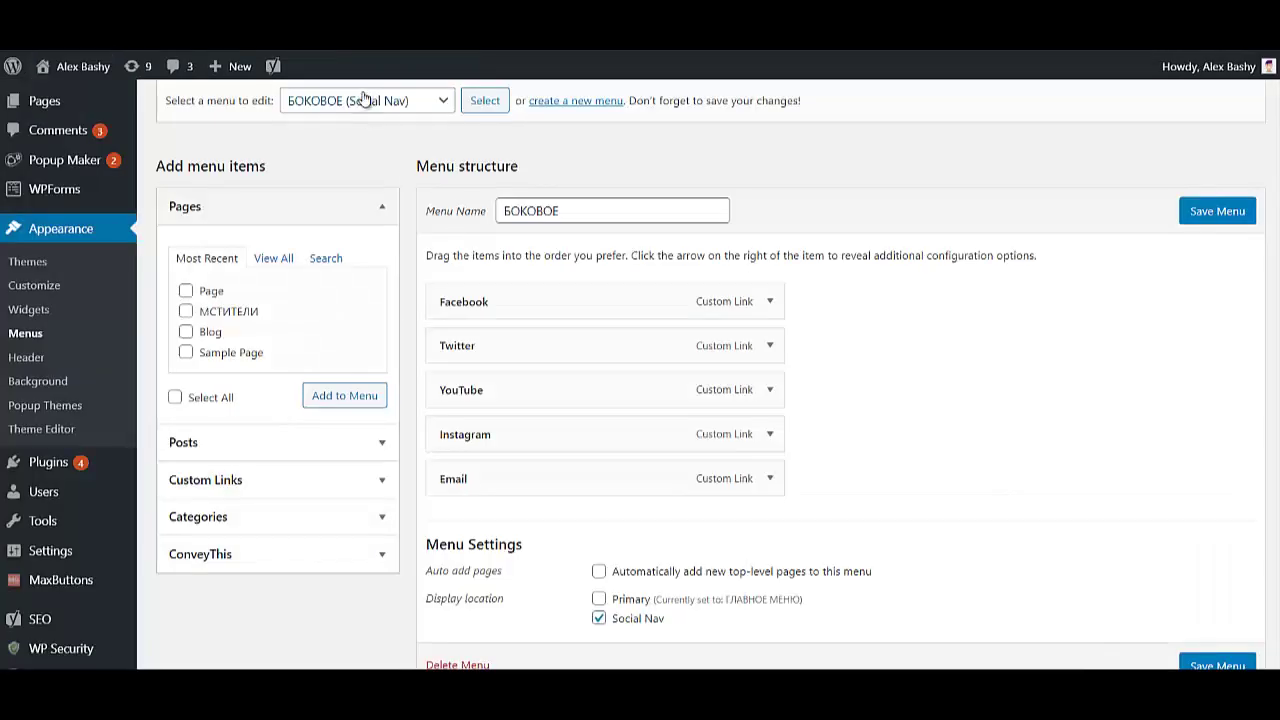
click(366, 100)
click(380, 140)
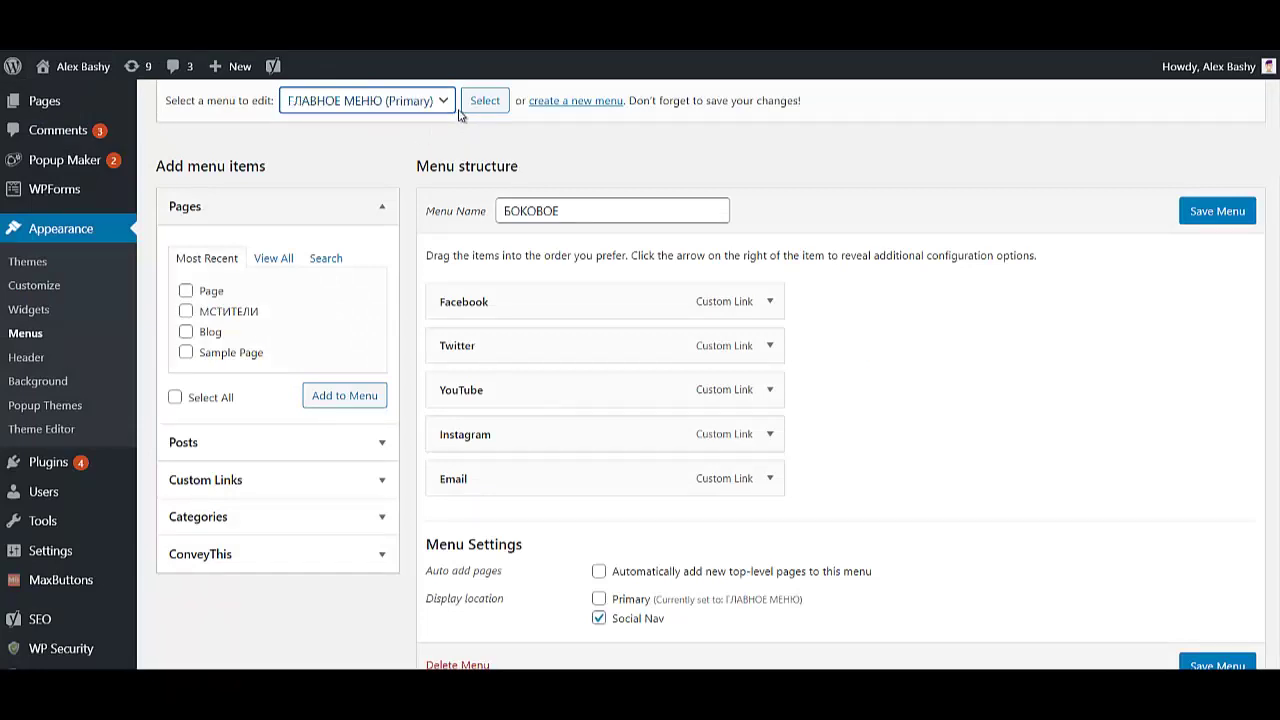
click(480, 101)
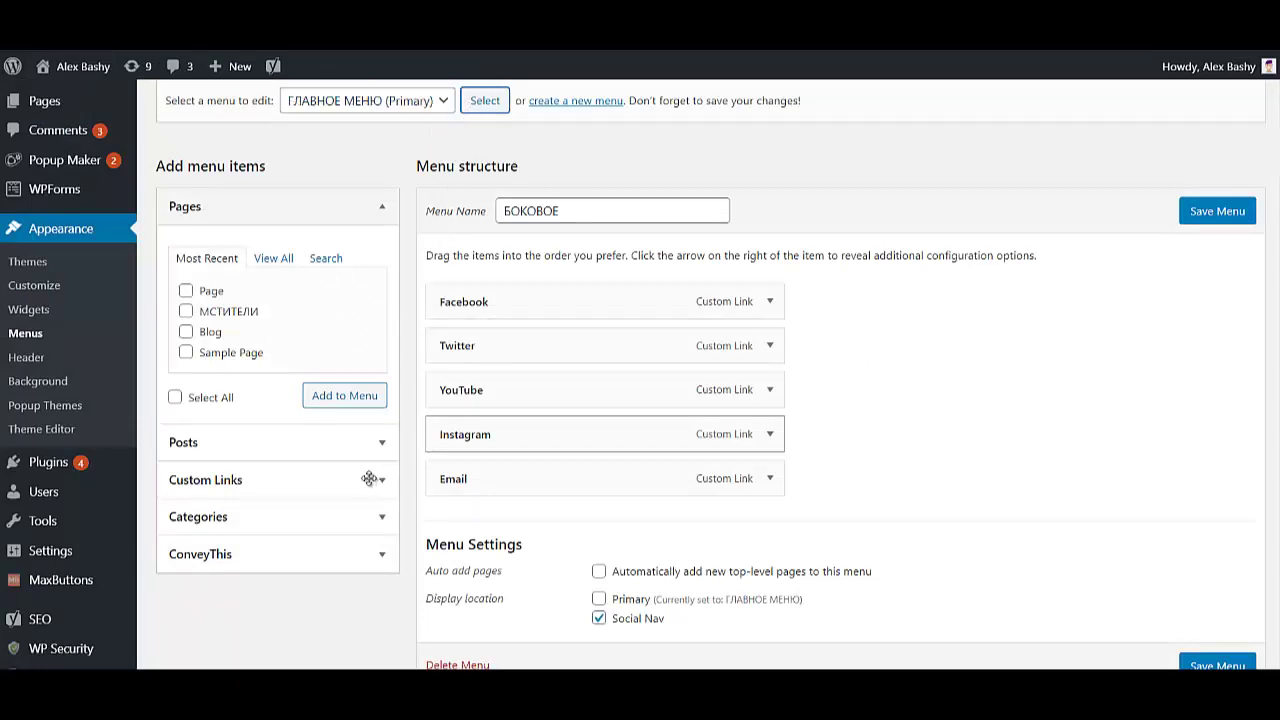
scroll(215, 490, down, 3)
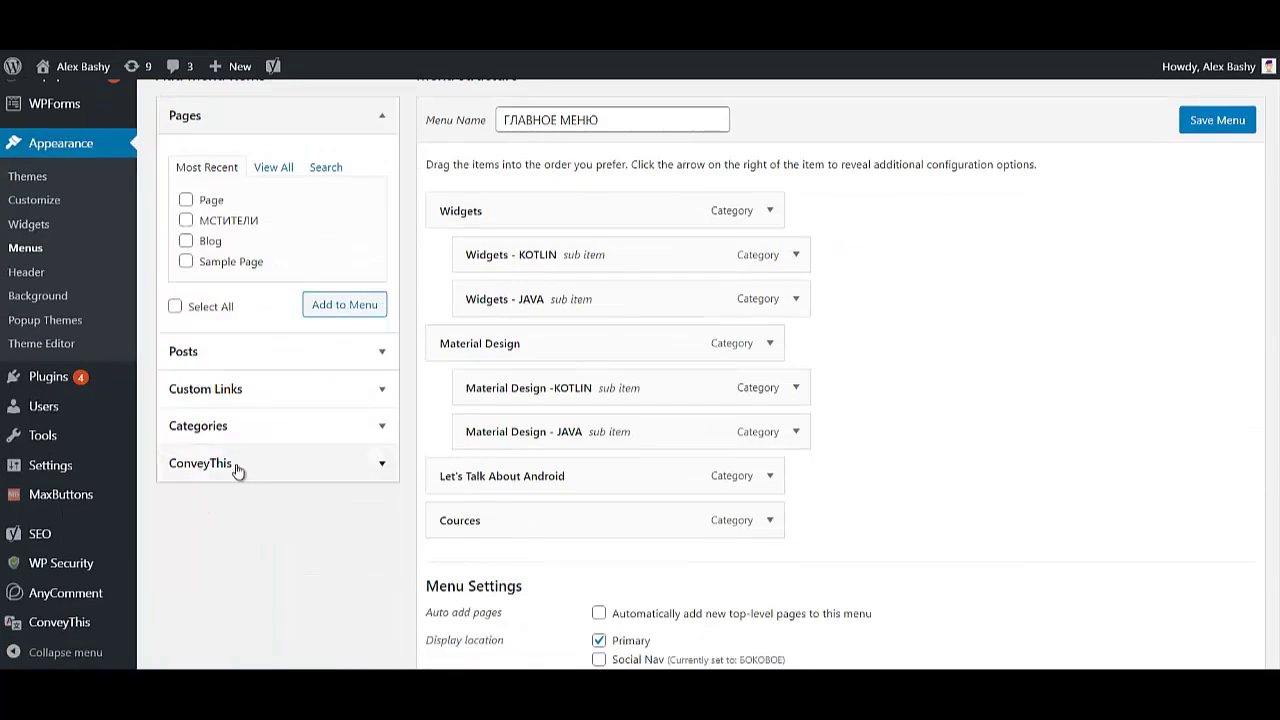
- Add the ConveyThis Russian language item to the end of ГЛАВНОЕ МЕНЮ and save the menu
click(237, 466)
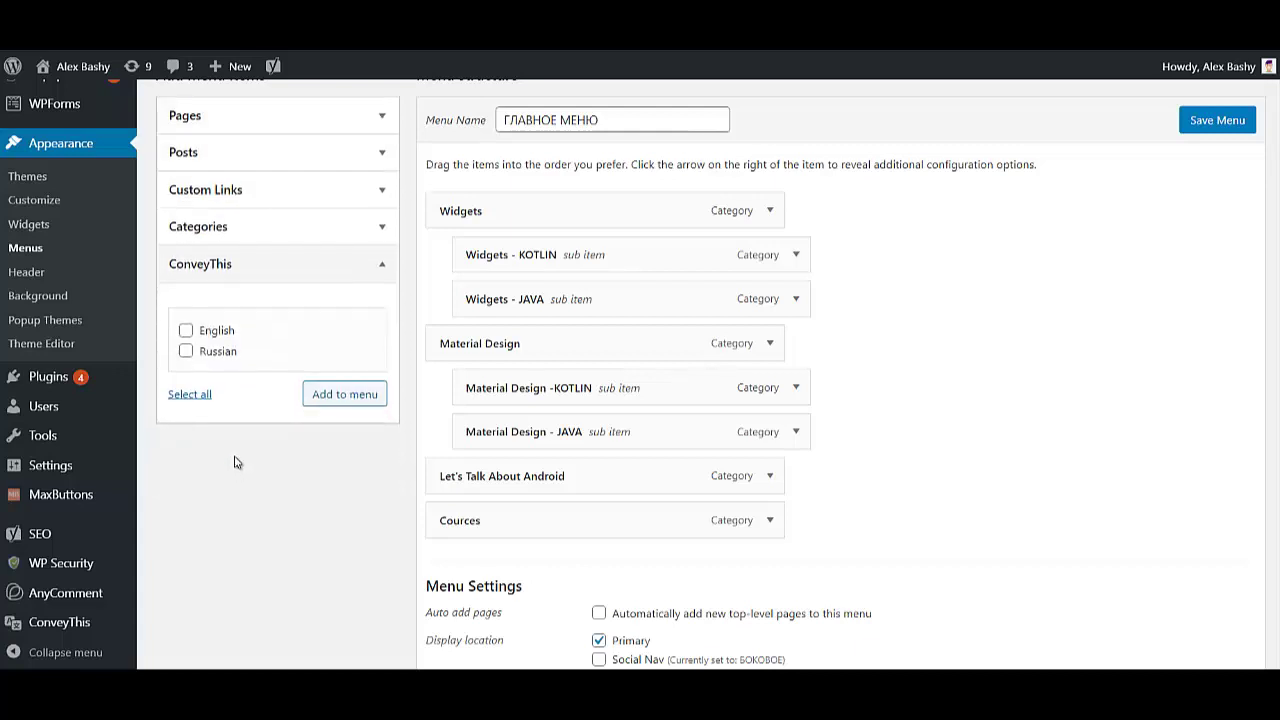
click(185, 354)
click(321, 396)
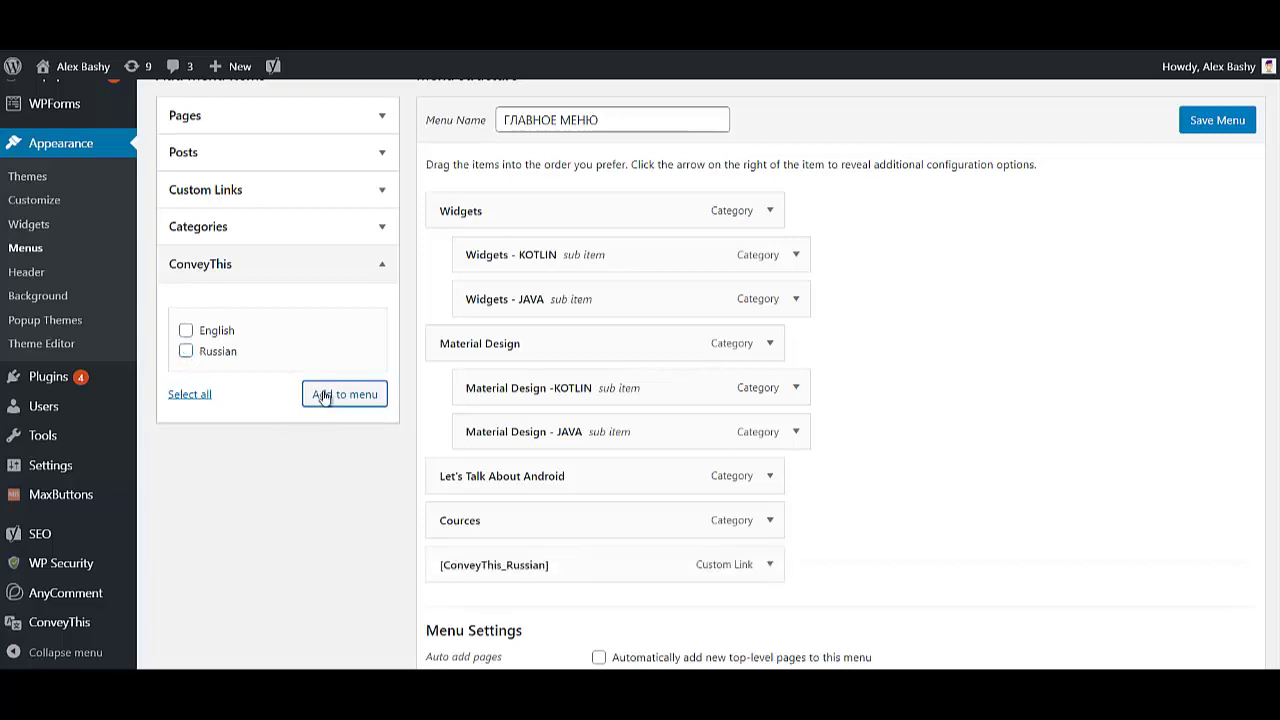
click(1217, 120)
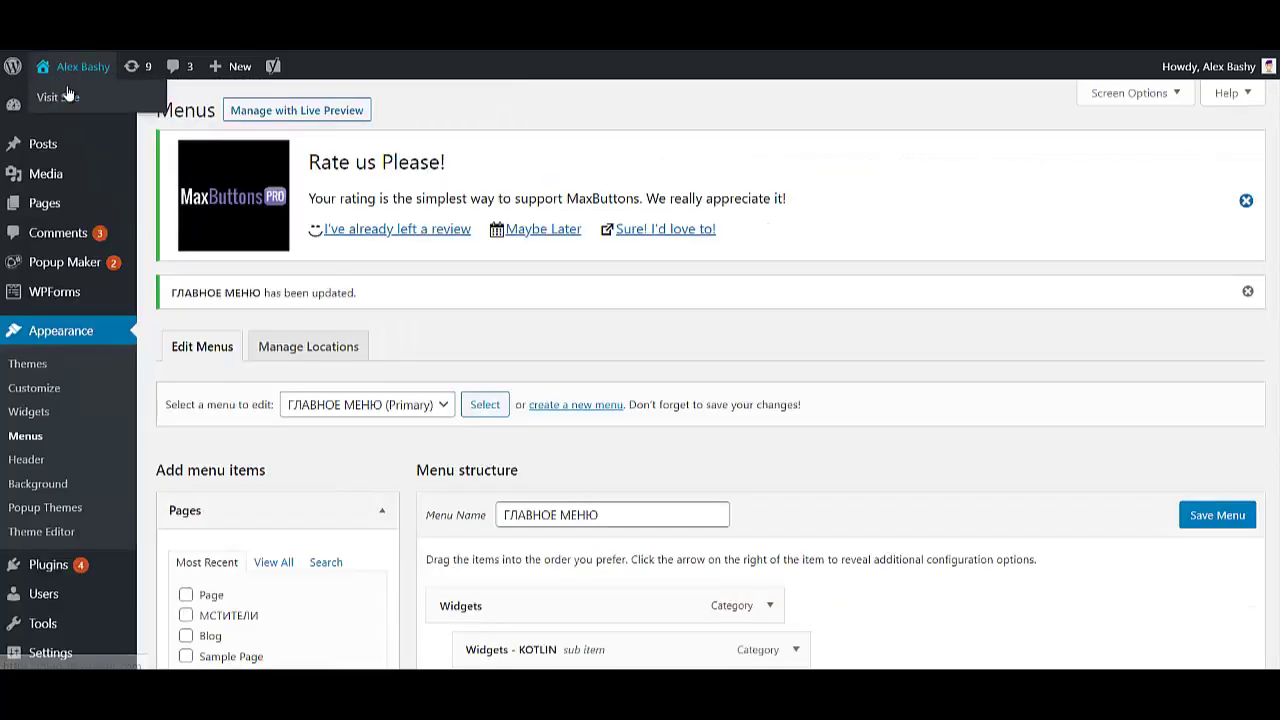
- Visit the site and check the Russian language link in the main navigation menu
click(66, 88)
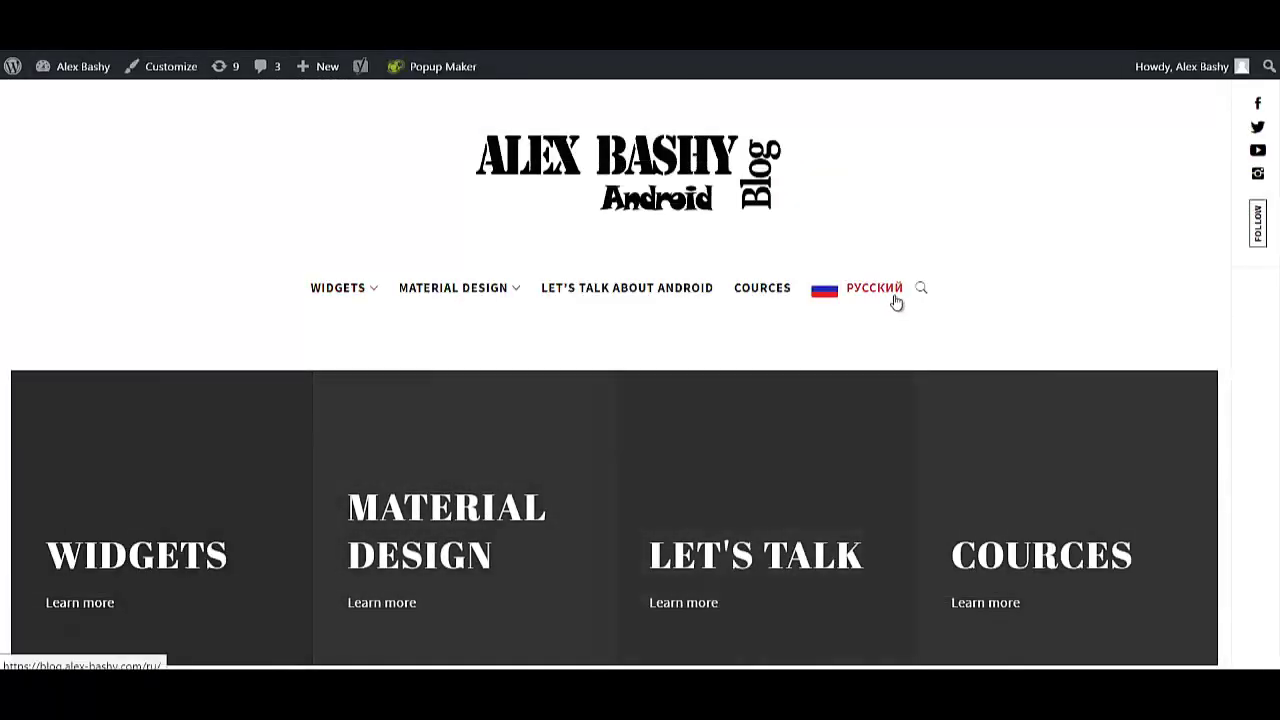
right_click(661, 184)
click(1102, 206)
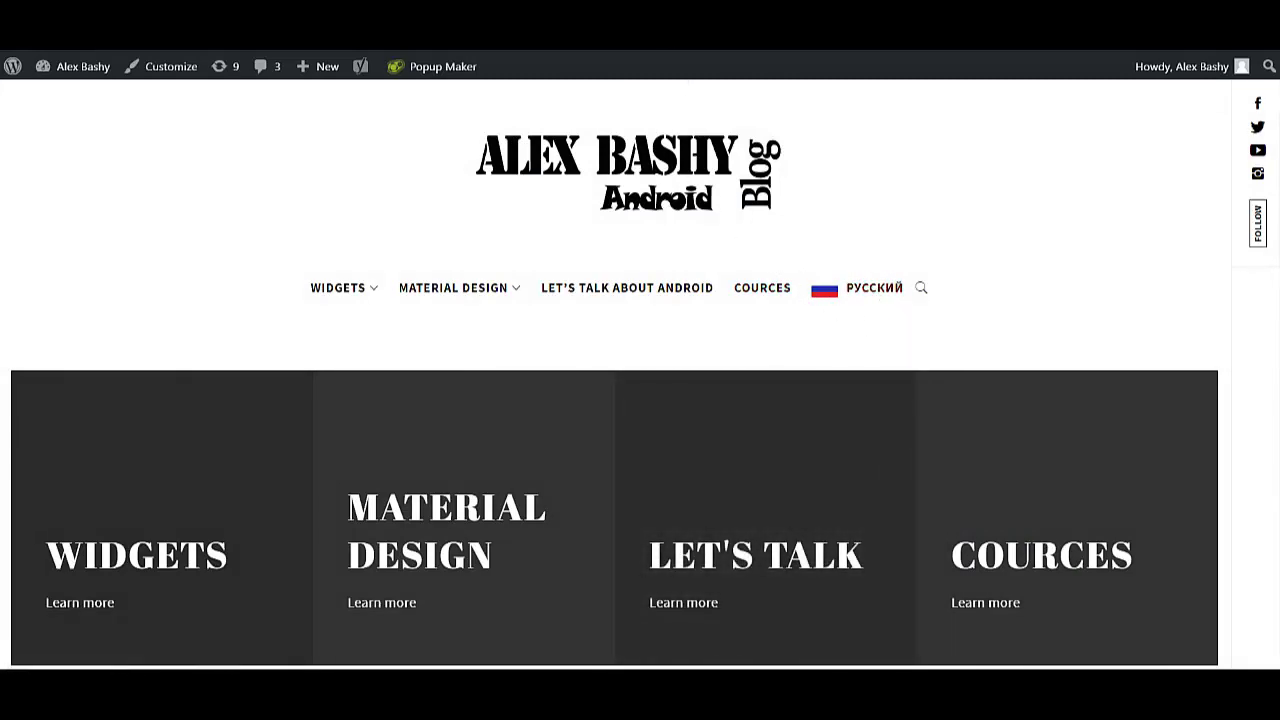
- Return to the WordPress dashboard and open the ConveyThis plugin settings
mouse_move(50, 82)
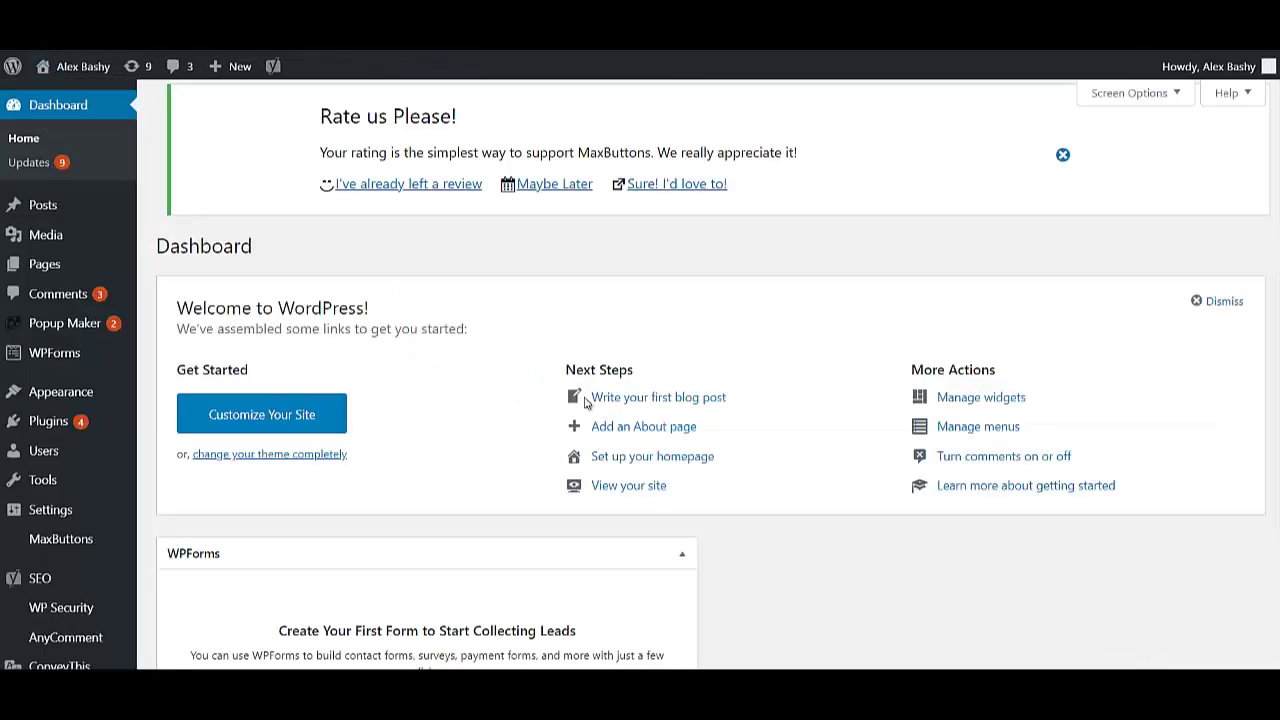
scroll(93, 505, down, 5)
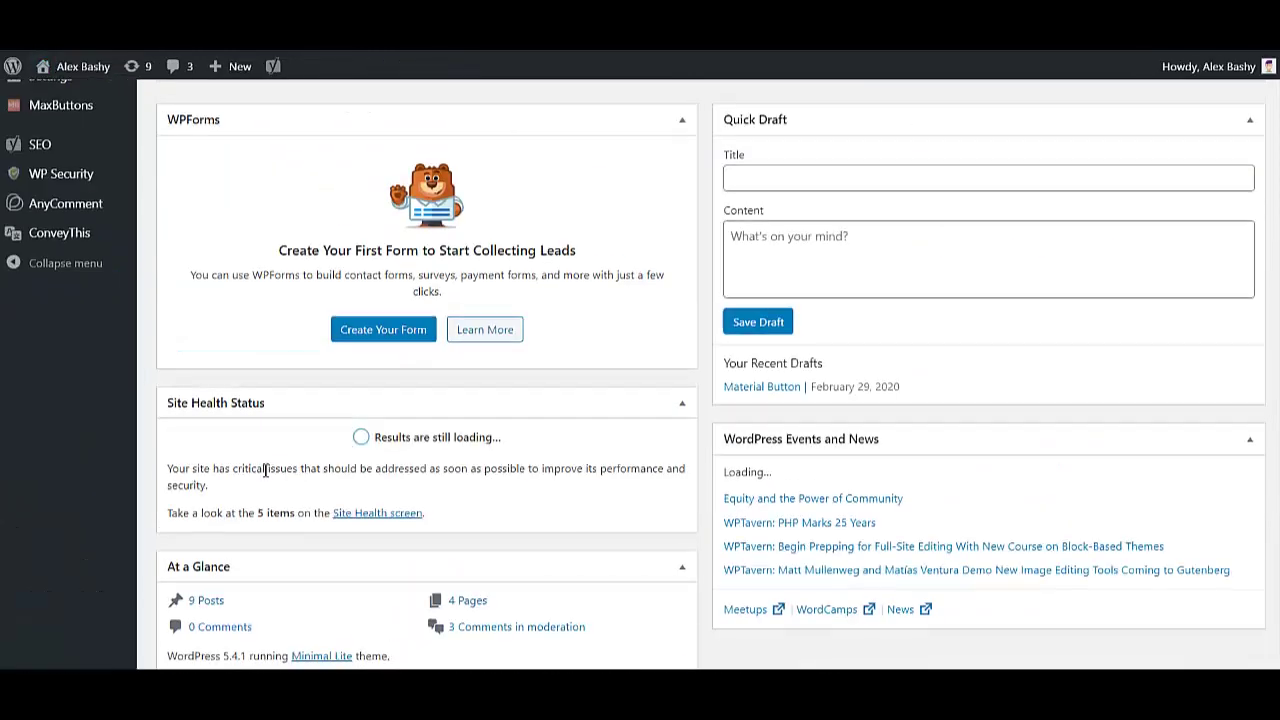
scroll(93, 505, up, 1)
scroll(93, 505, down, 2)
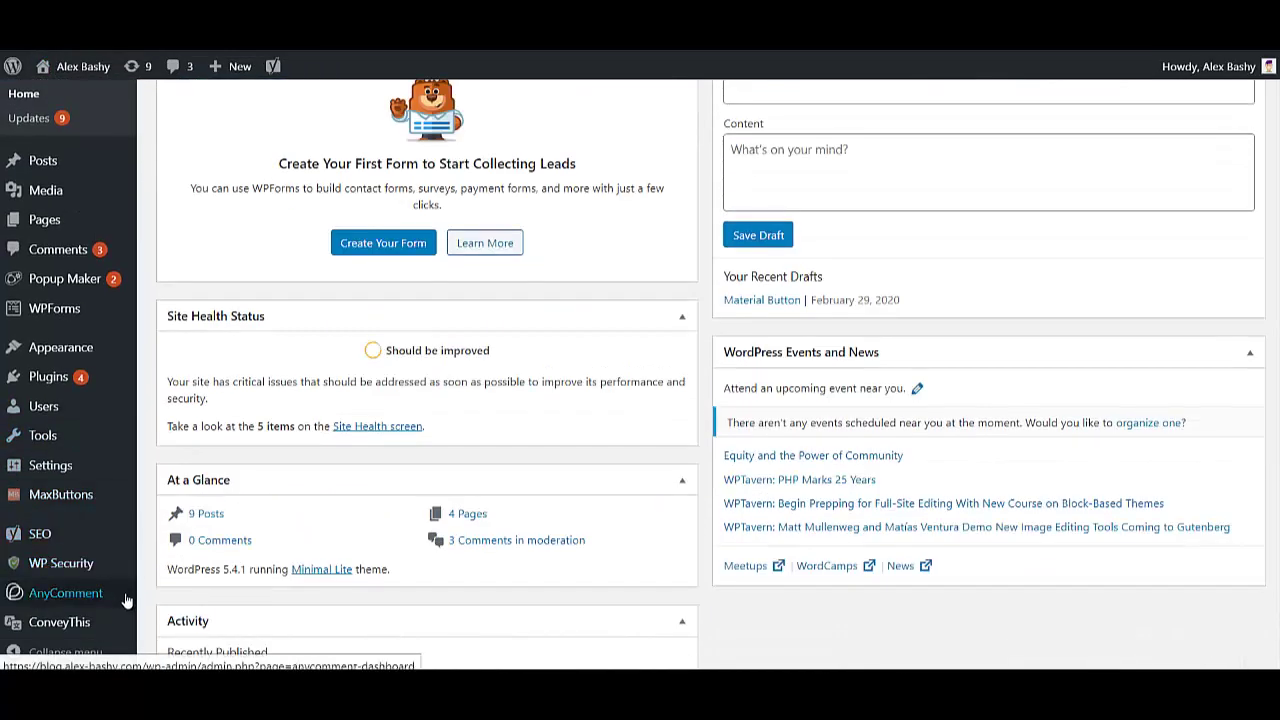
click(66, 629)
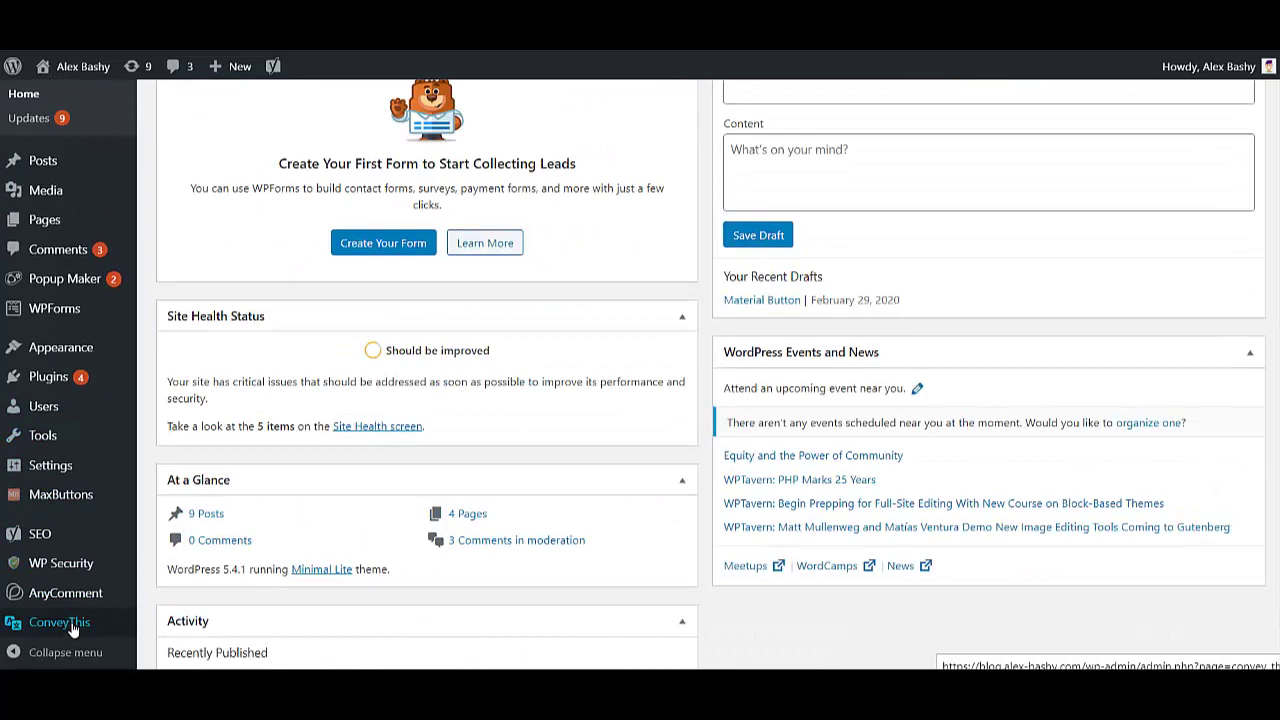
- Expand the additional ConveyThis options and follow the Languages in menu setting's link to the site's menu editor
scroll(245, 539, down, 3)
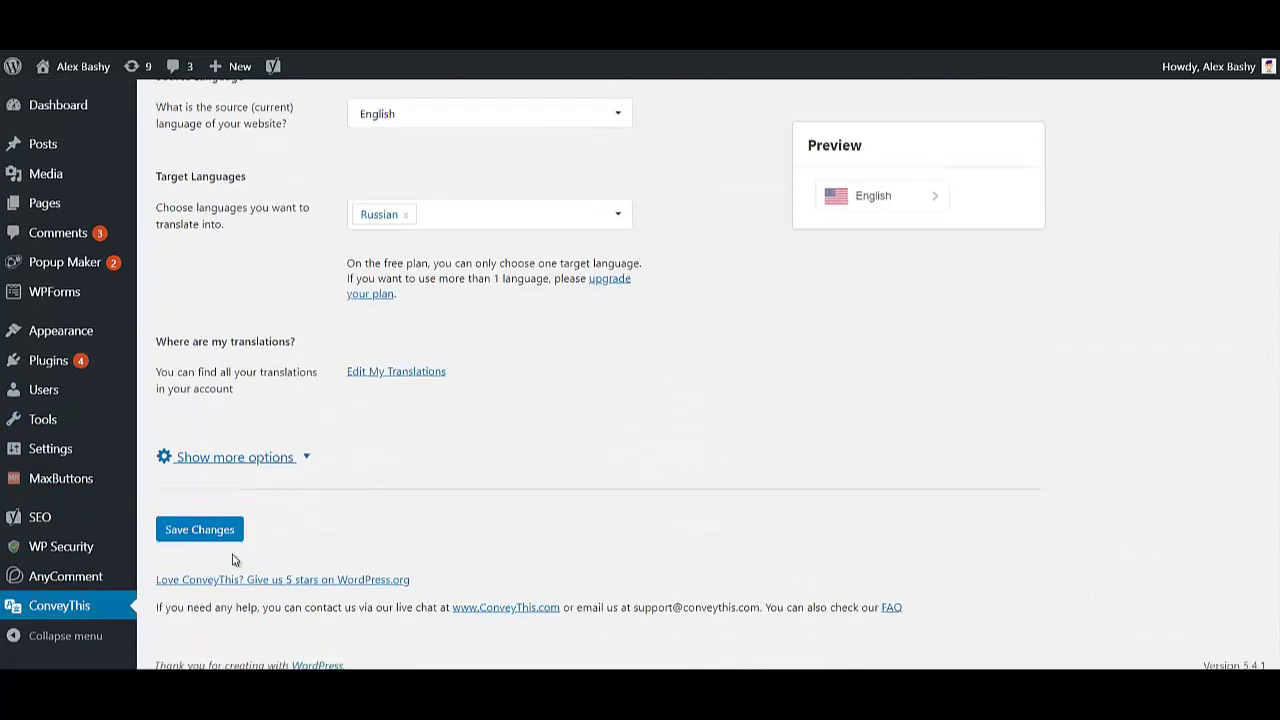
click(236, 451)
scroll(448, 488, down, 4)
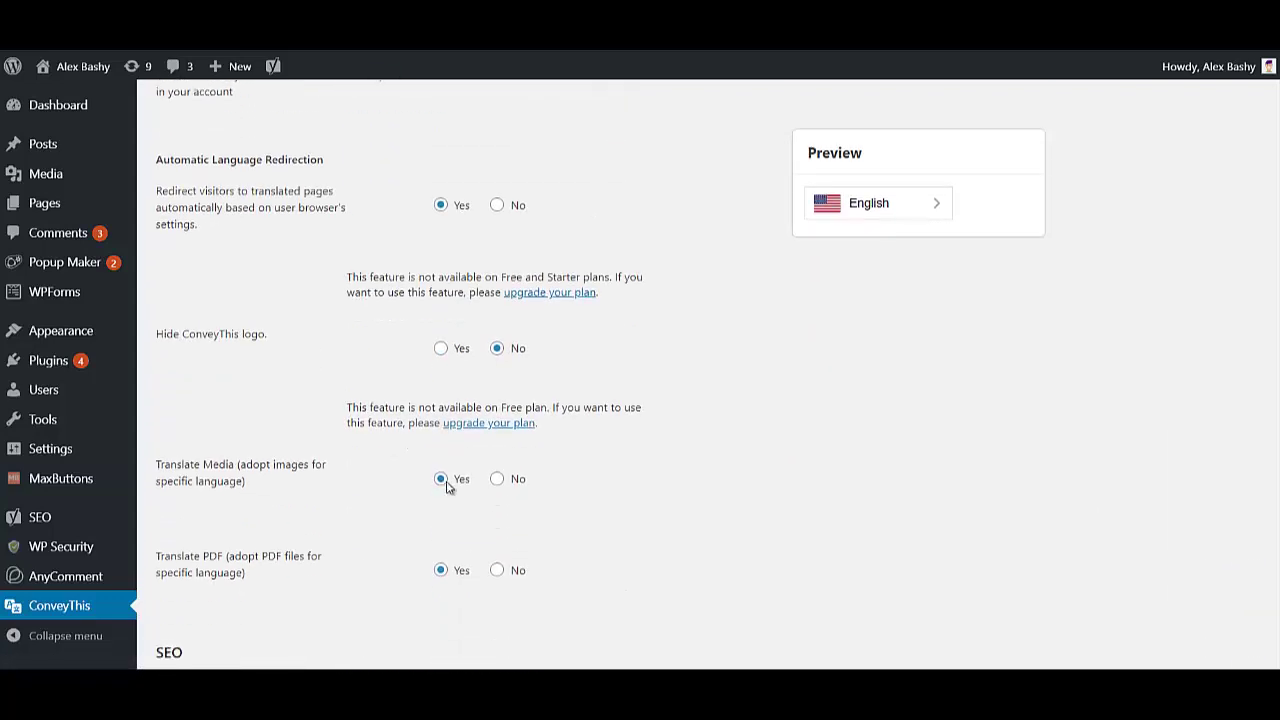
scroll(447, 487, down, 4)
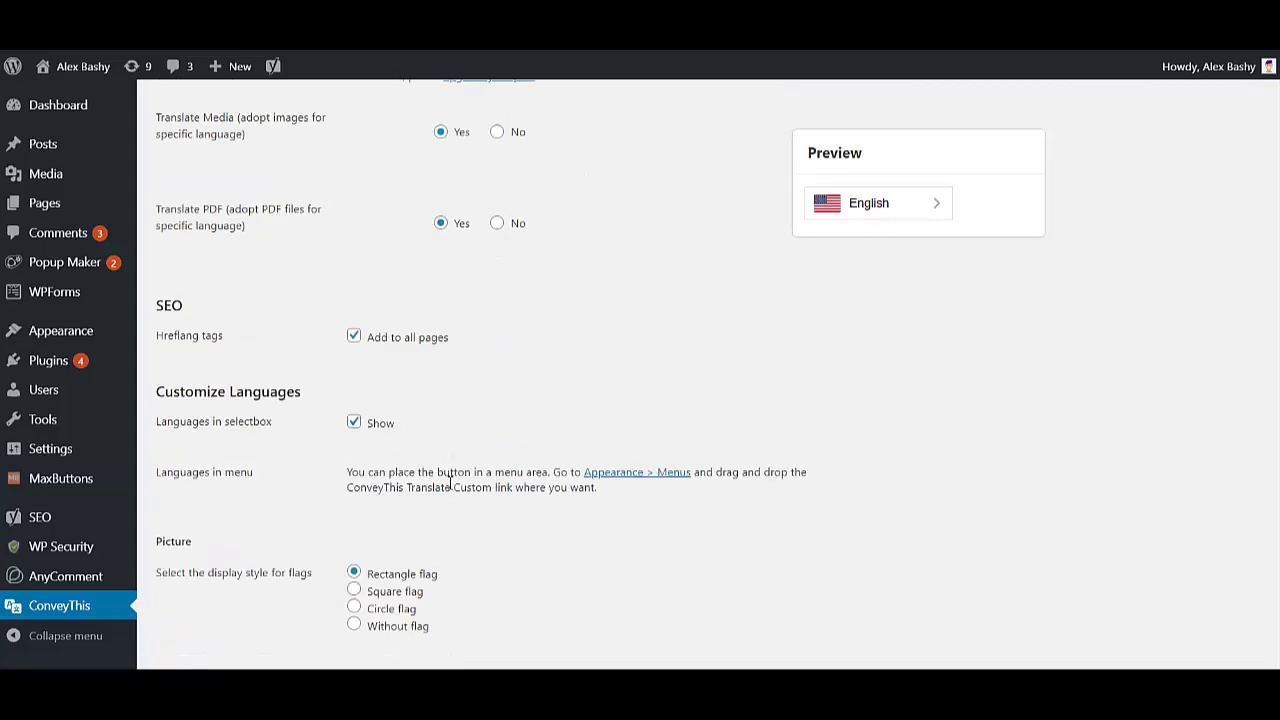
click(666, 476)
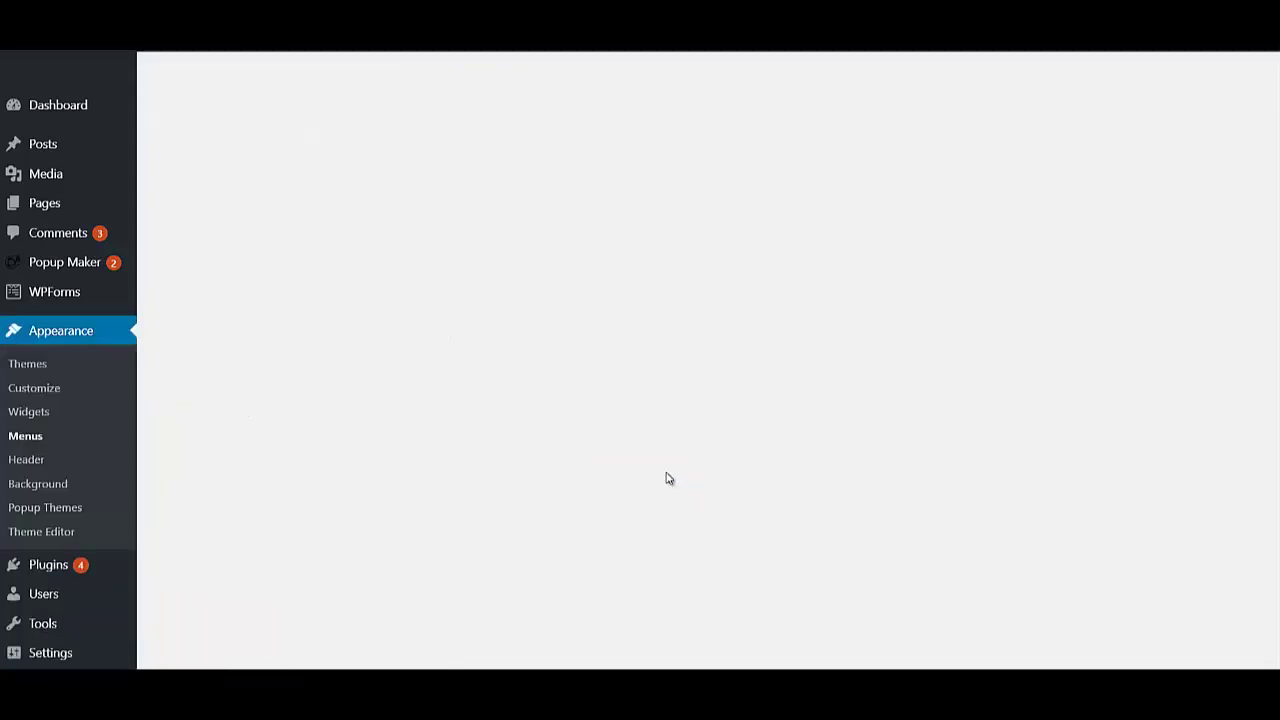
- Review the structure of ГЛАВНОЕ МЕНЮ, including the position of the ConveyThis Russian item and the menu settings
scroll(367, 360, down, 6)
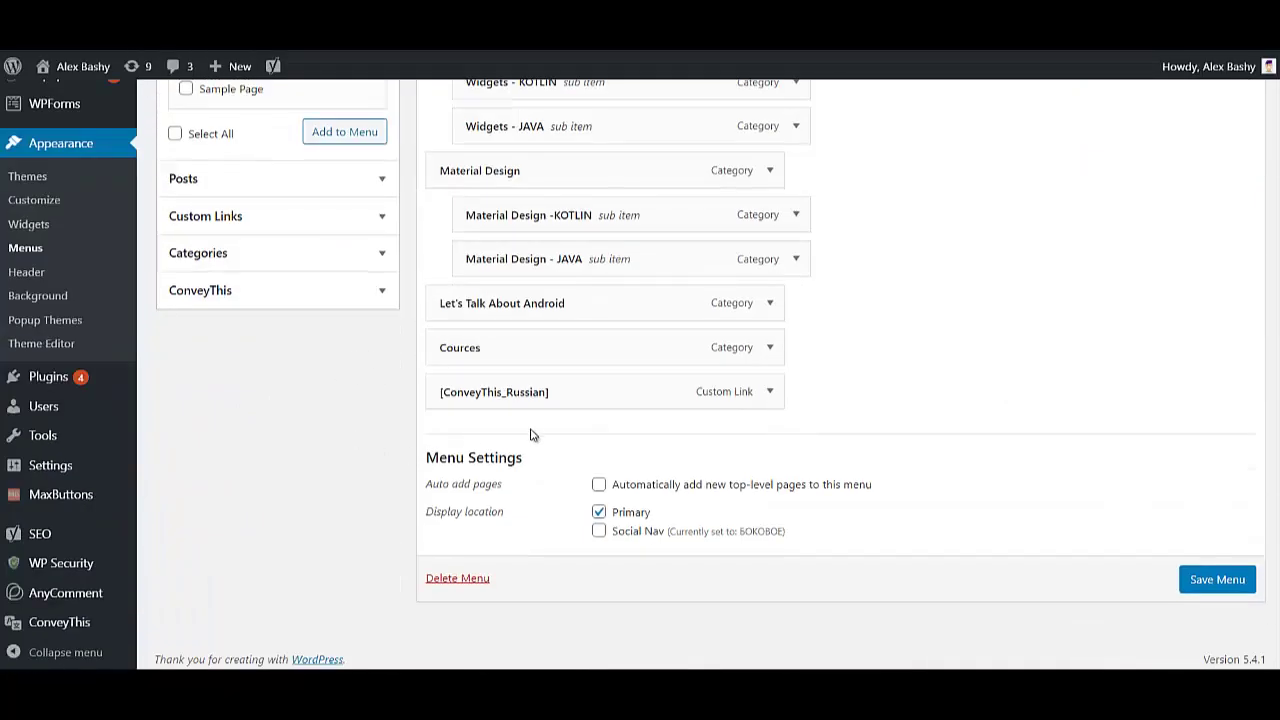
scroll(538, 432, up, 10)
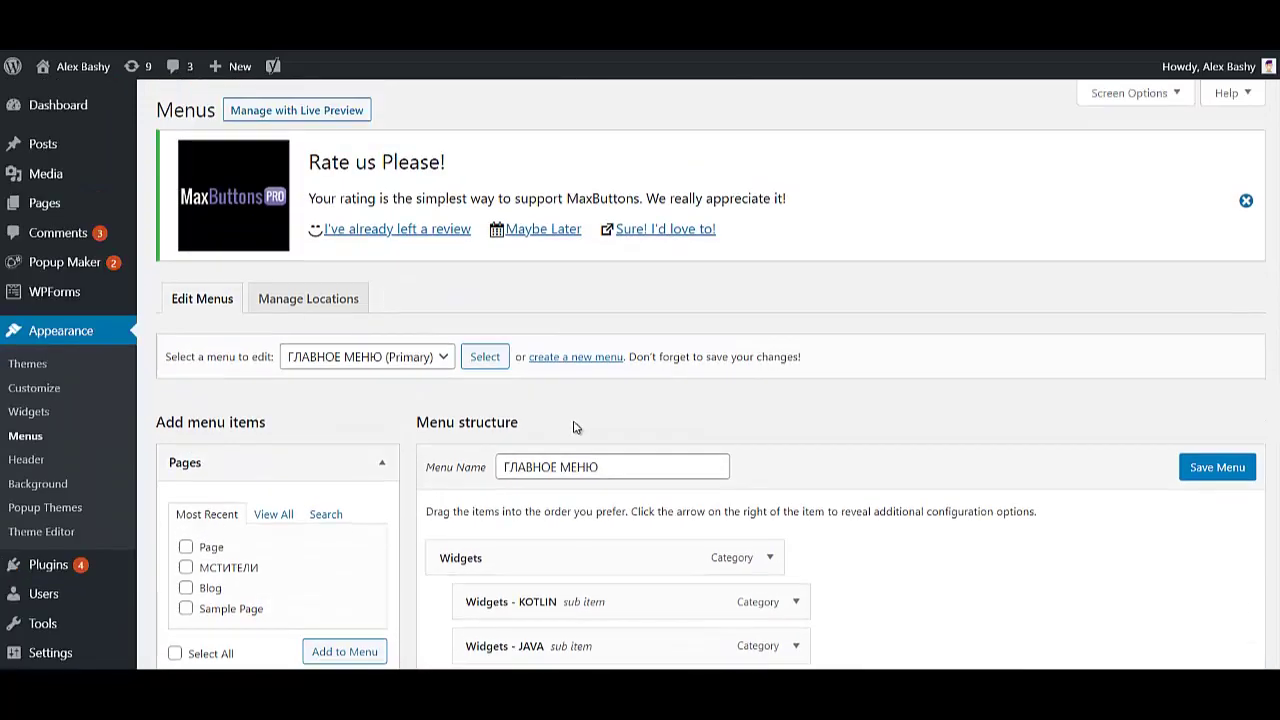
scroll(575, 427, down, 3)
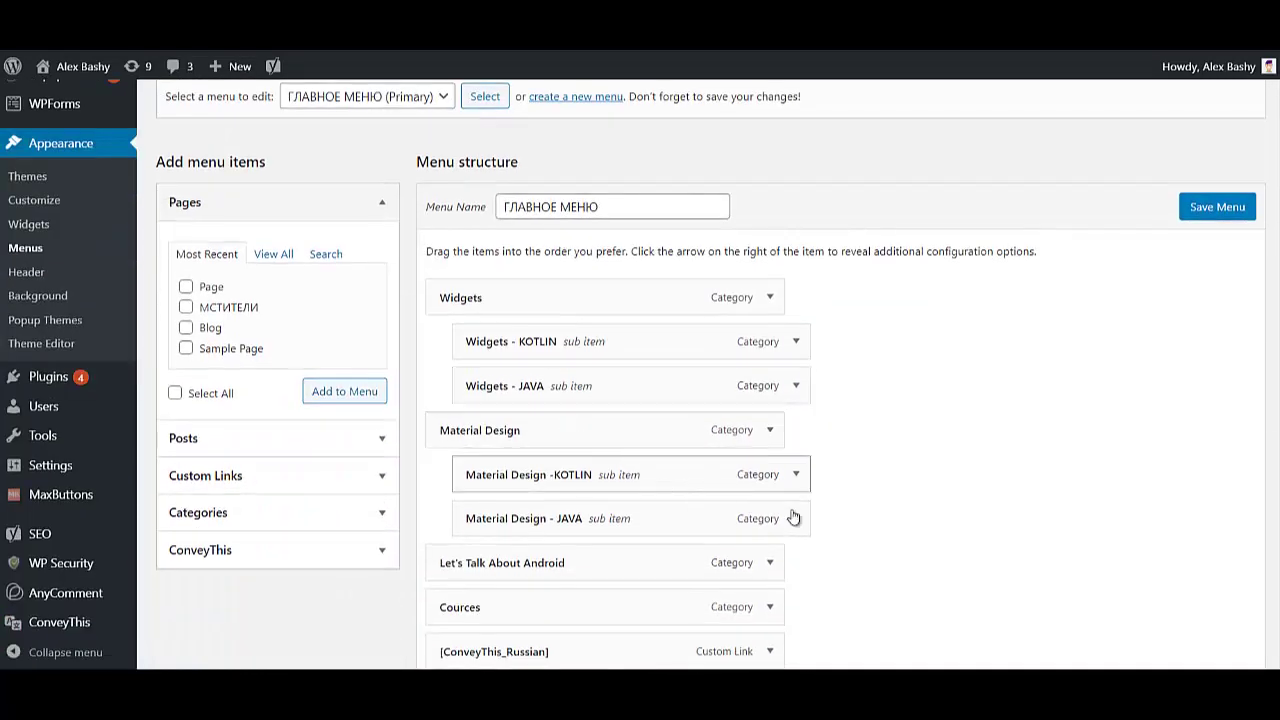